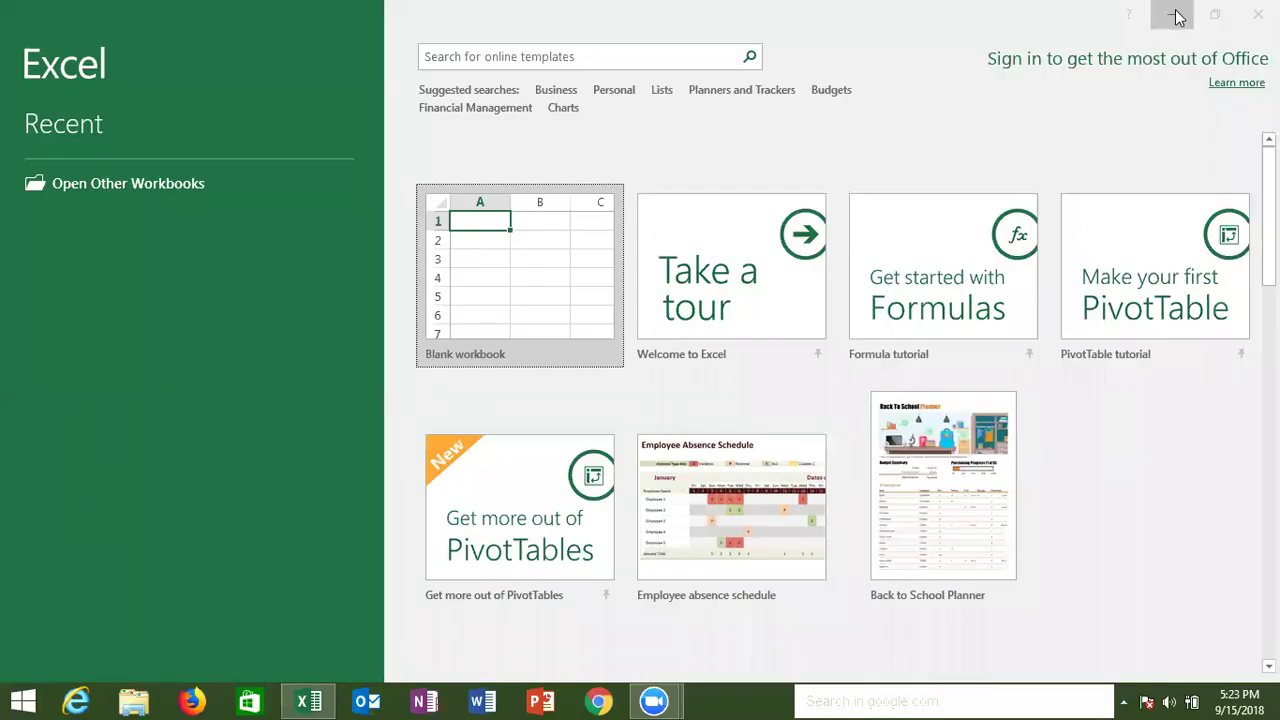
Minimise and restore Excel, then create a new blank workbook, Book1
click(1176, 16)
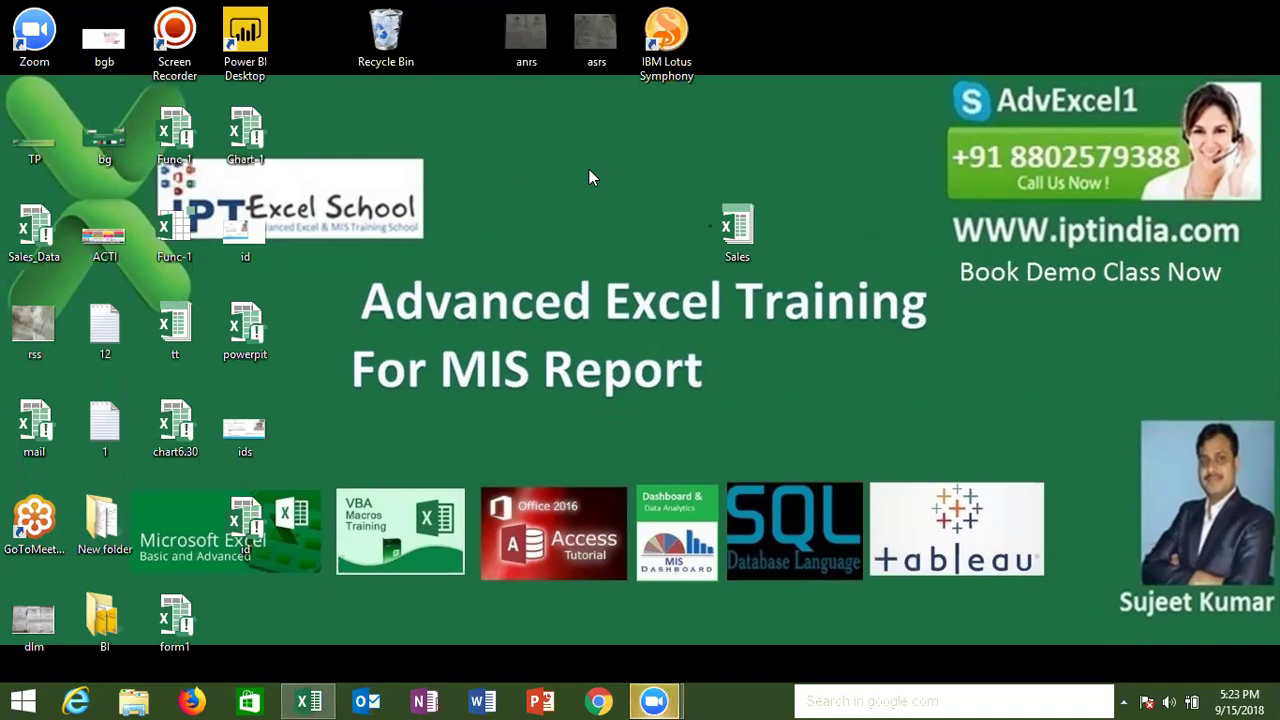
click(305, 700)
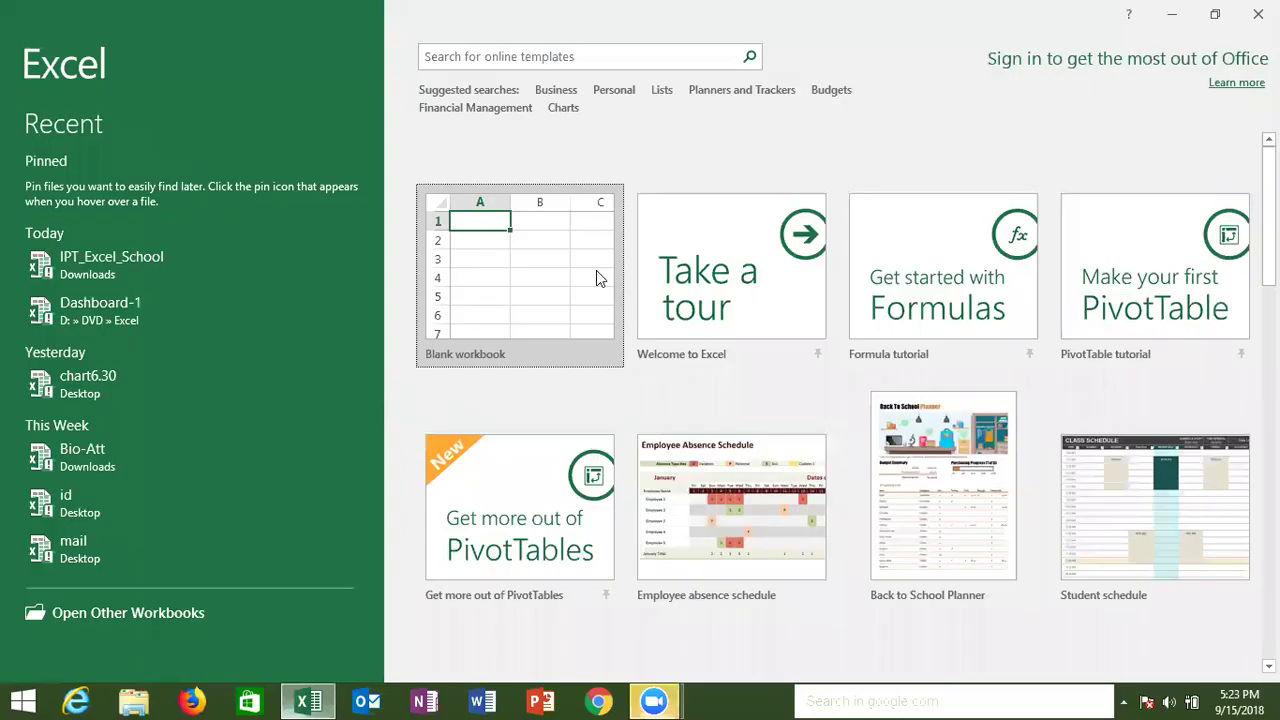
click(586, 270)
click(589, 272)
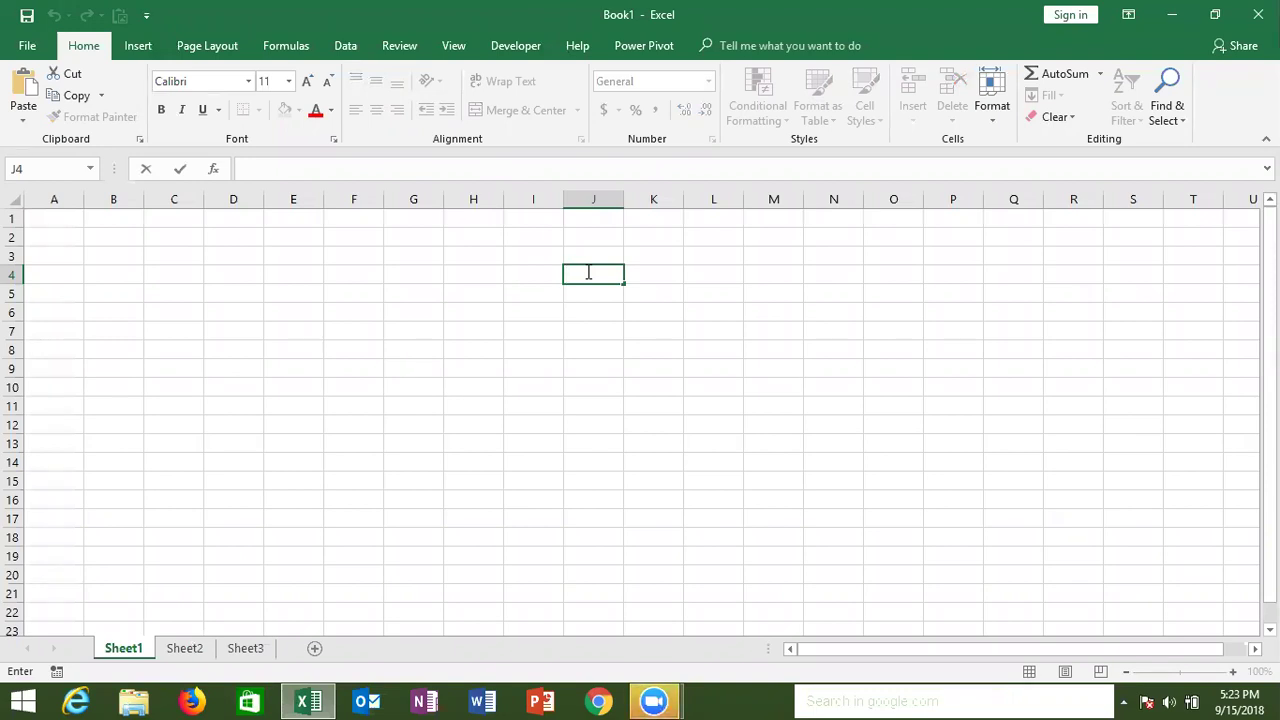
Enter the heading 'VBA' in cell A1 and move on to B1
click(61, 220)
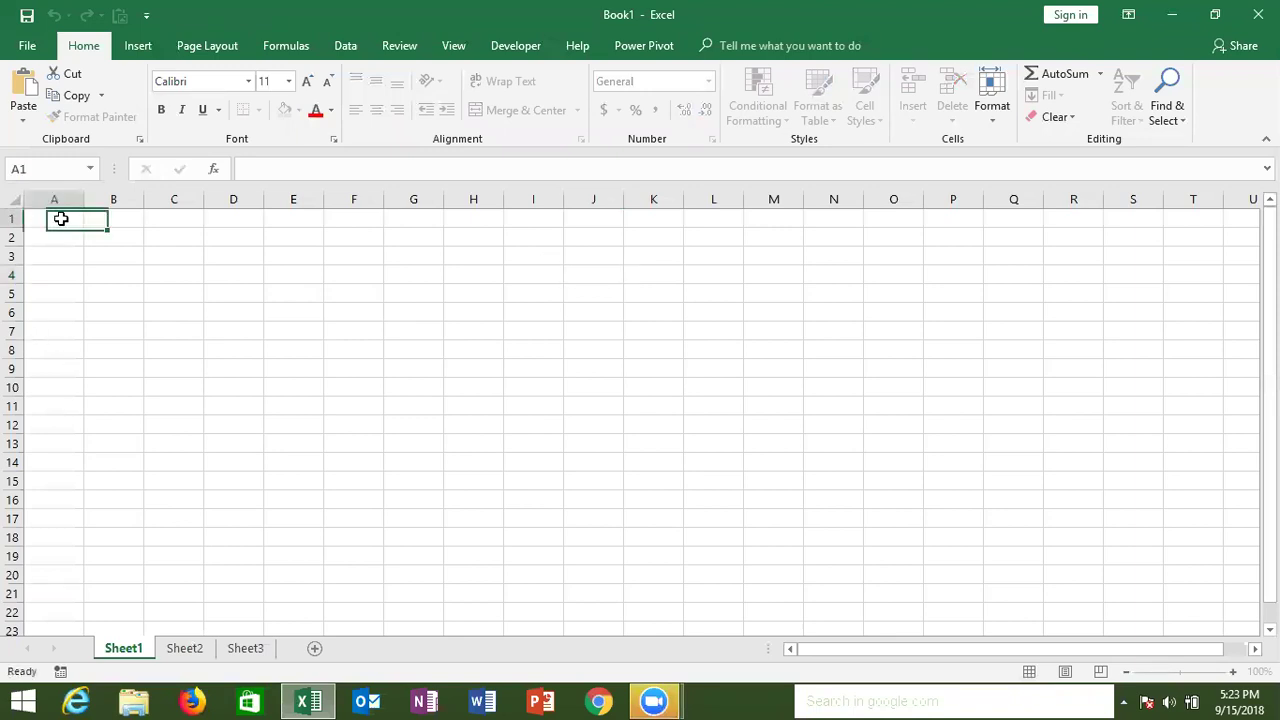
text(V)
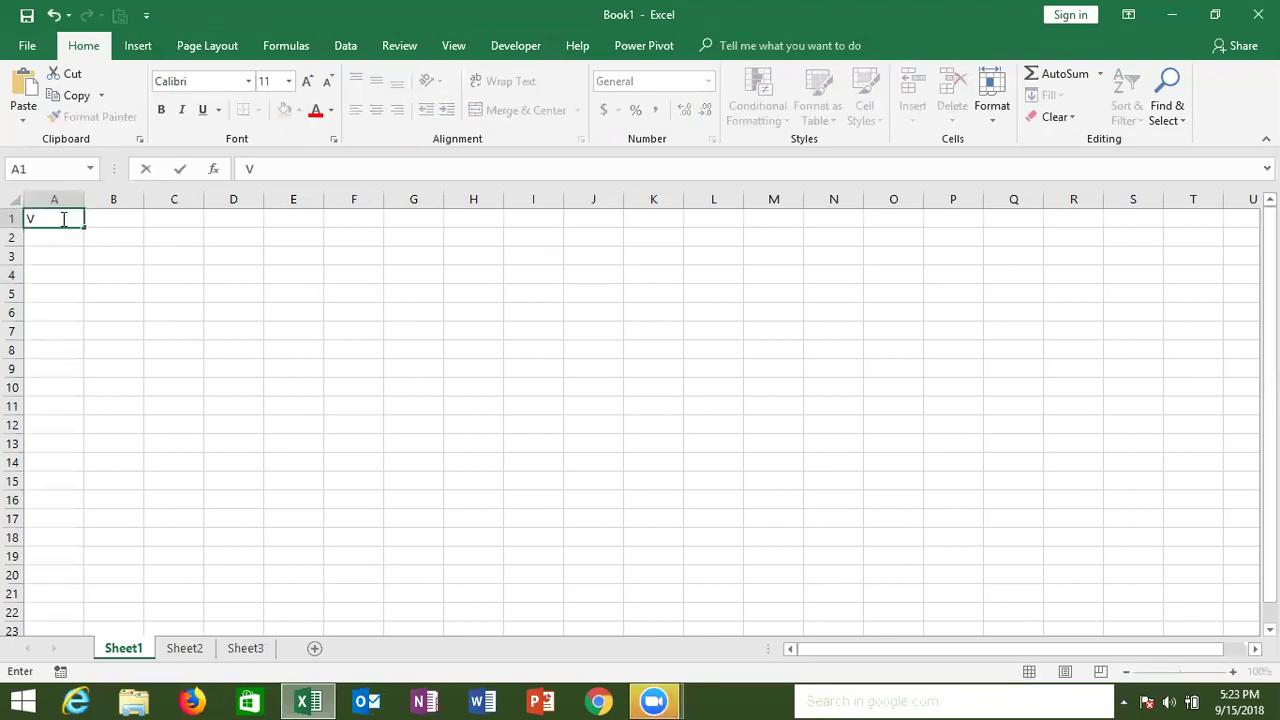
text(BA)
key(ctrl+Return)
key(Right)
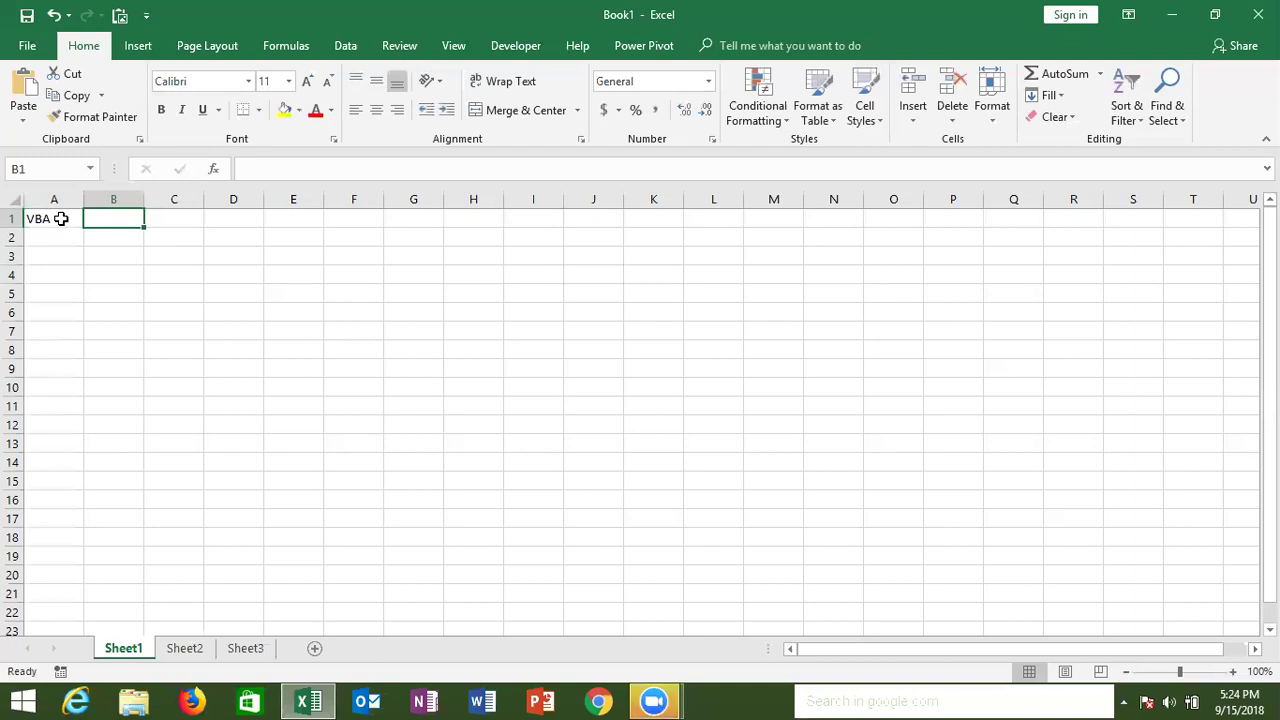
Enter 'Macros' in cell B2
key(Return)
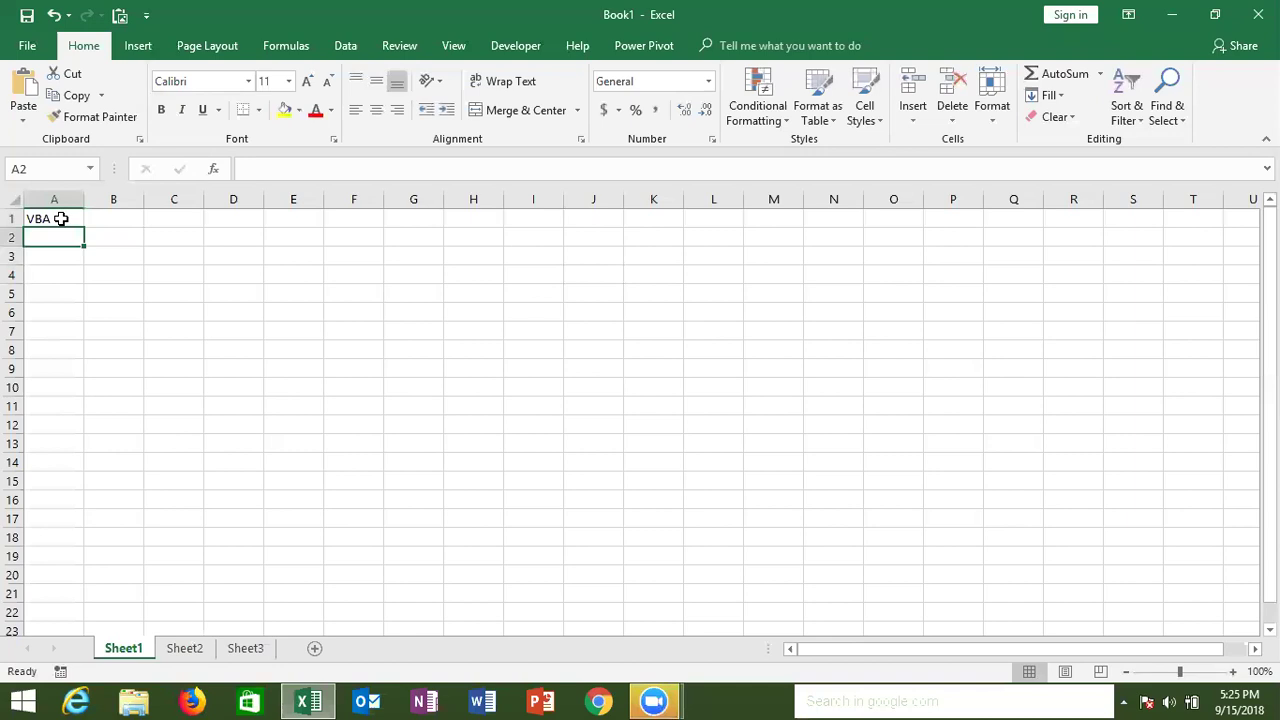
key(Right)
text(Macros)
key(Return)
Add 'Function' in B5 and 'Useform' in B8, then click away to D3
key(Left)
key(Down)
key(Down)
key(Right)
text(Function)
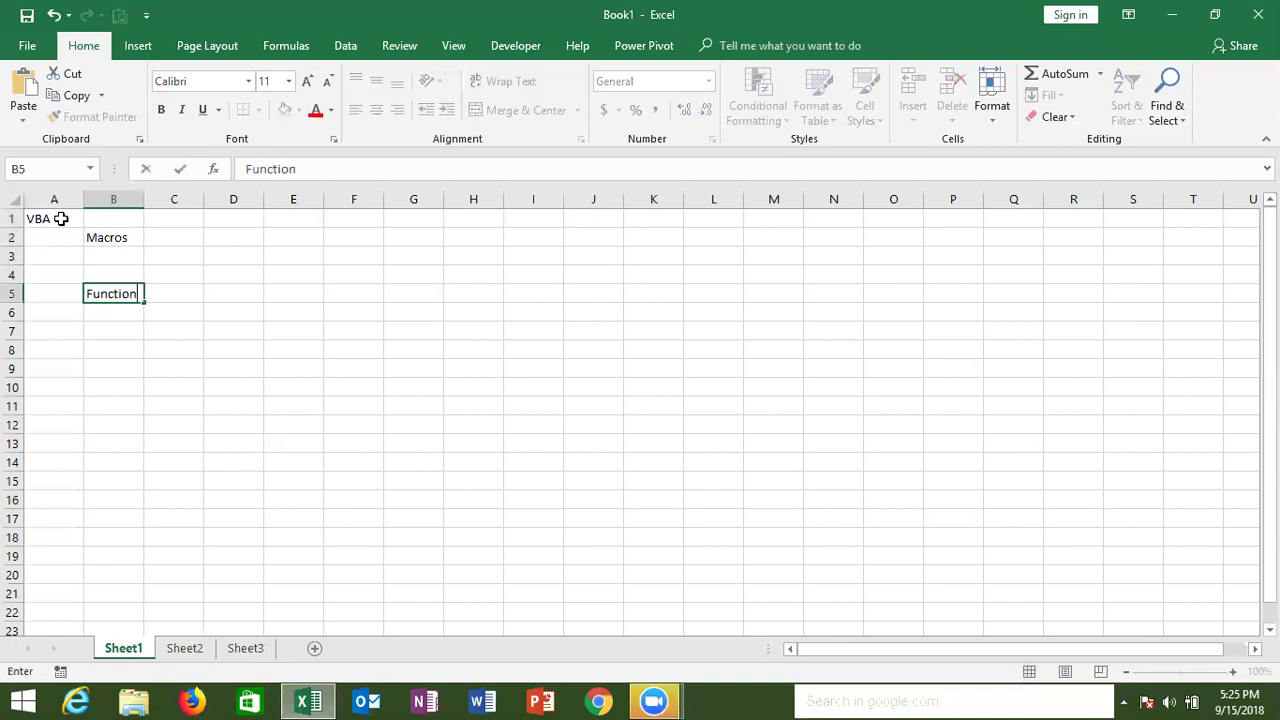
key(Return)
key(Down)
key(Down)
text(Useform)
key(Return)
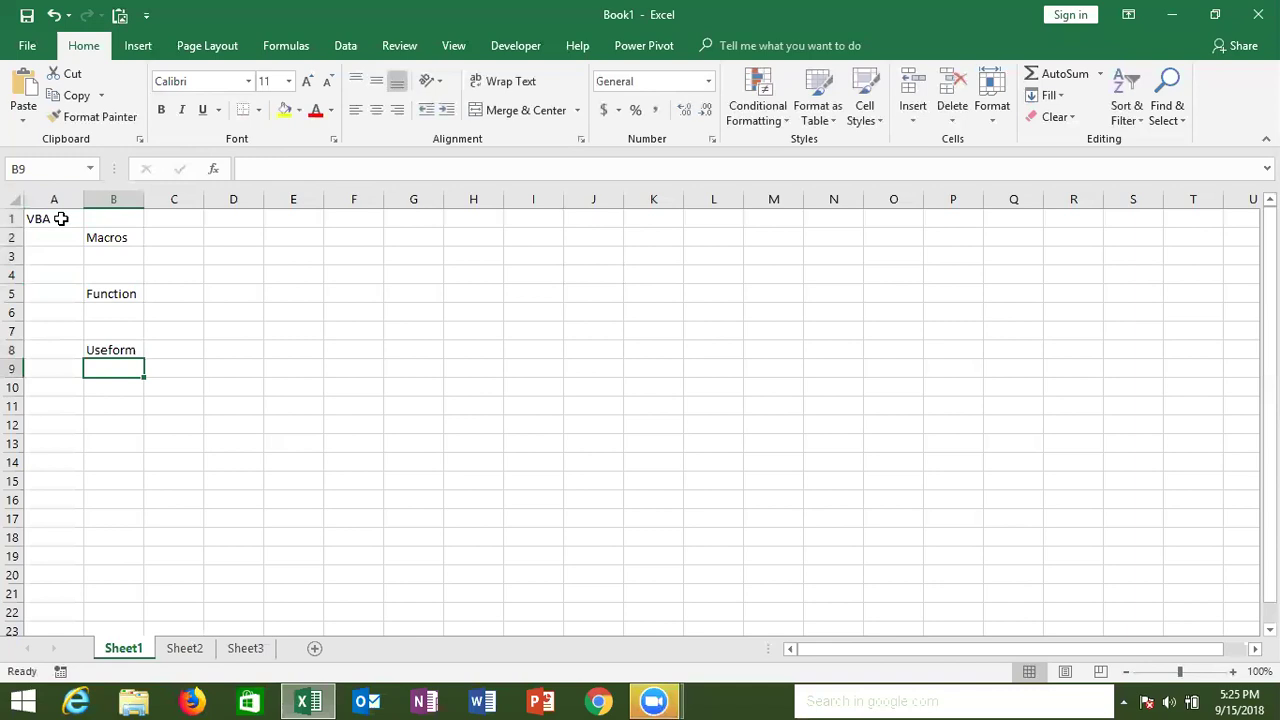
key(Up)
key(Up)
key(Up)
key(Up)
key(Up)
key(Up)
key(Up)
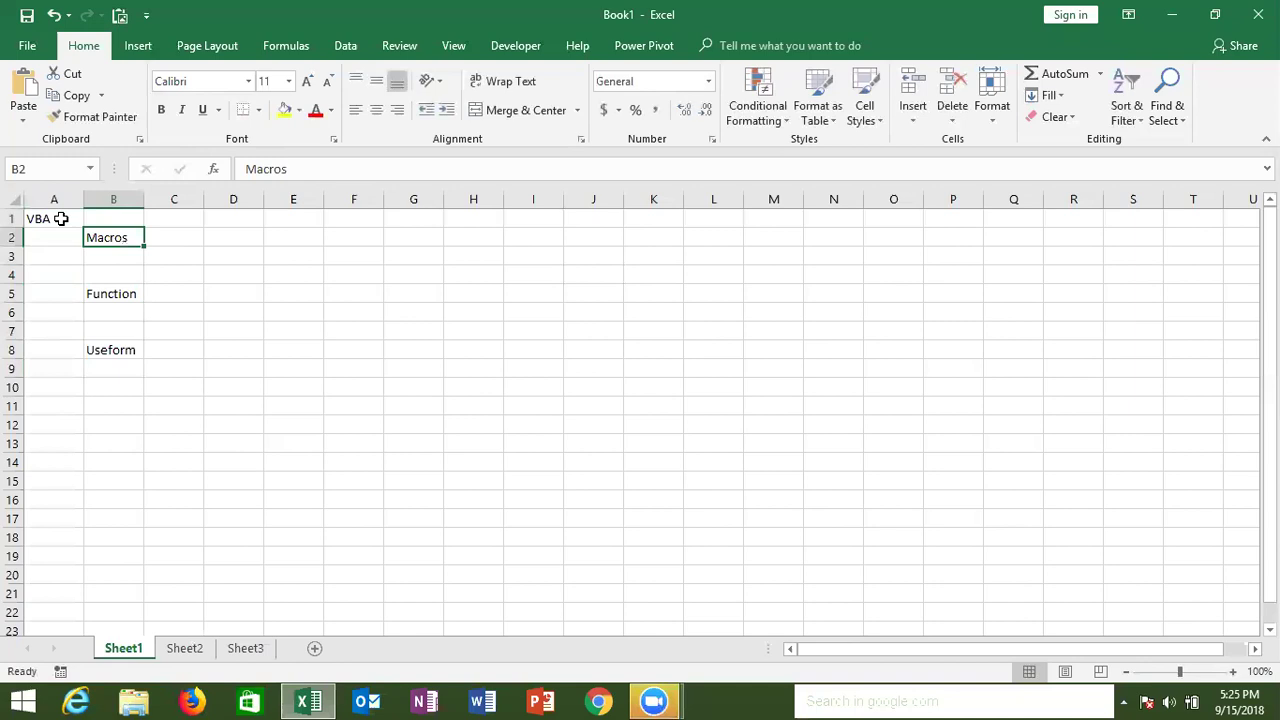
key(shift+Right)
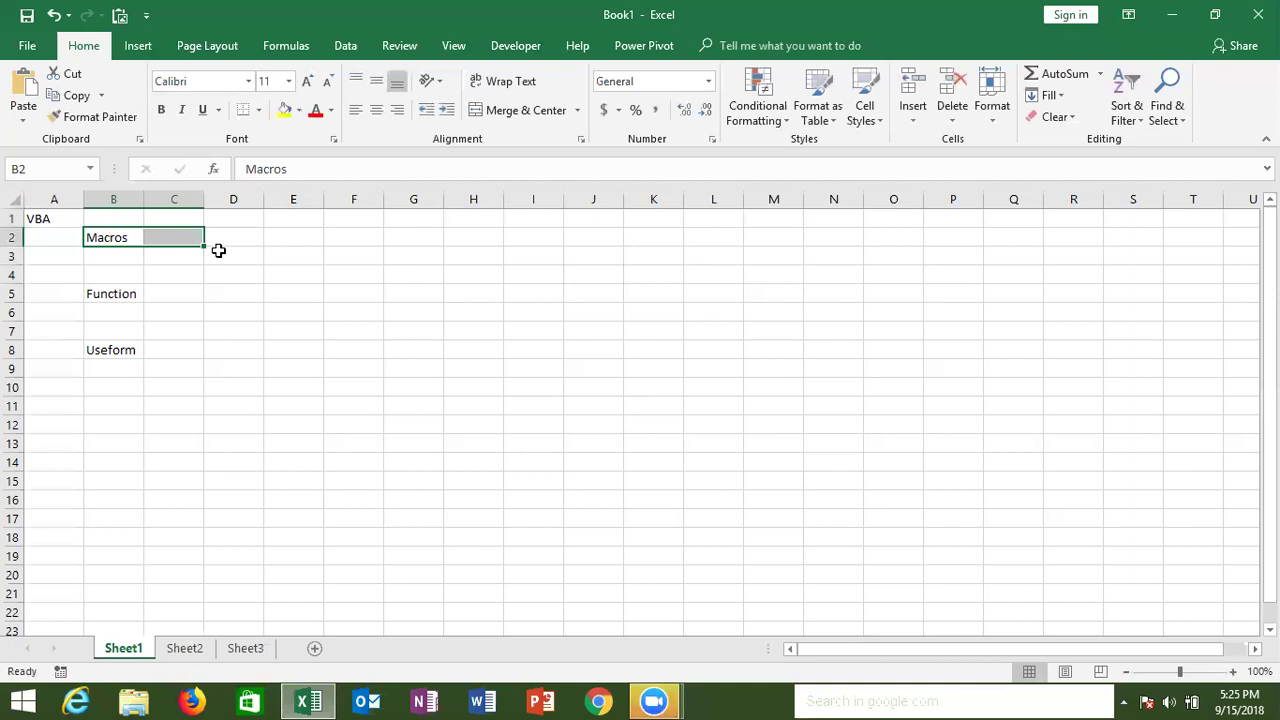
click(218, 251)
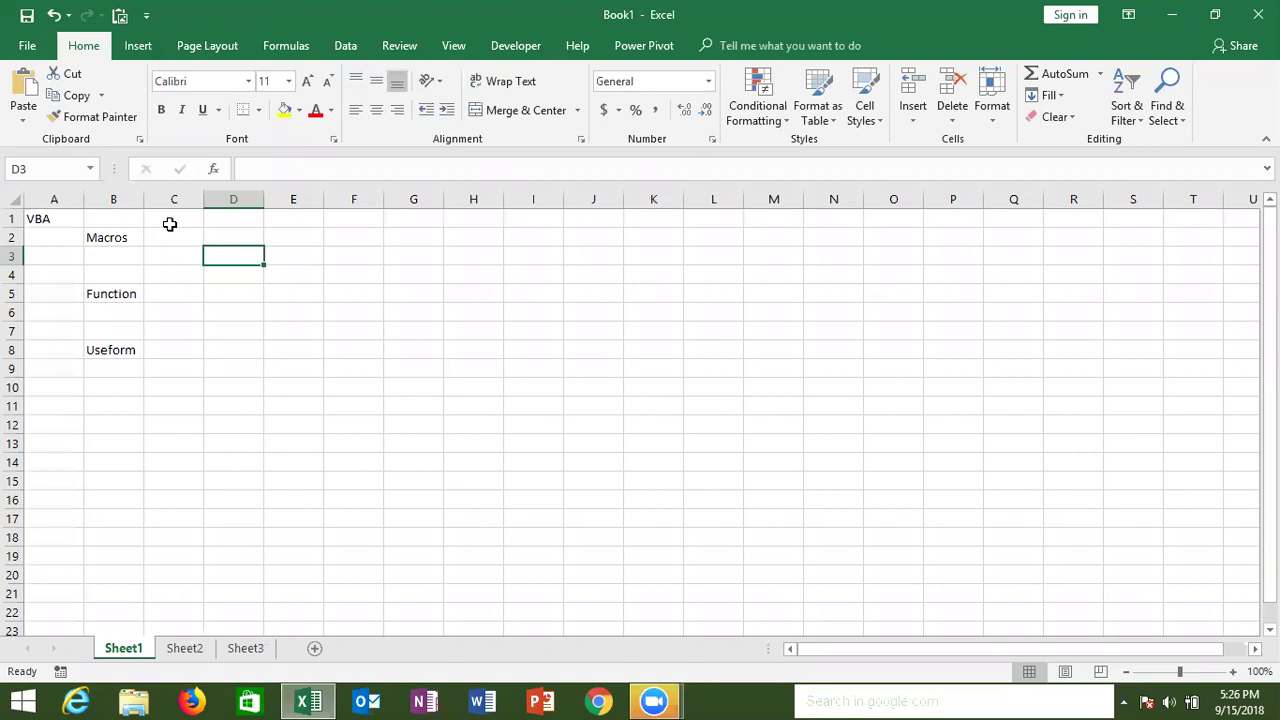
Type 'Auto Pilot' into cell C3 beside Macros
key(Left)
key(Left)
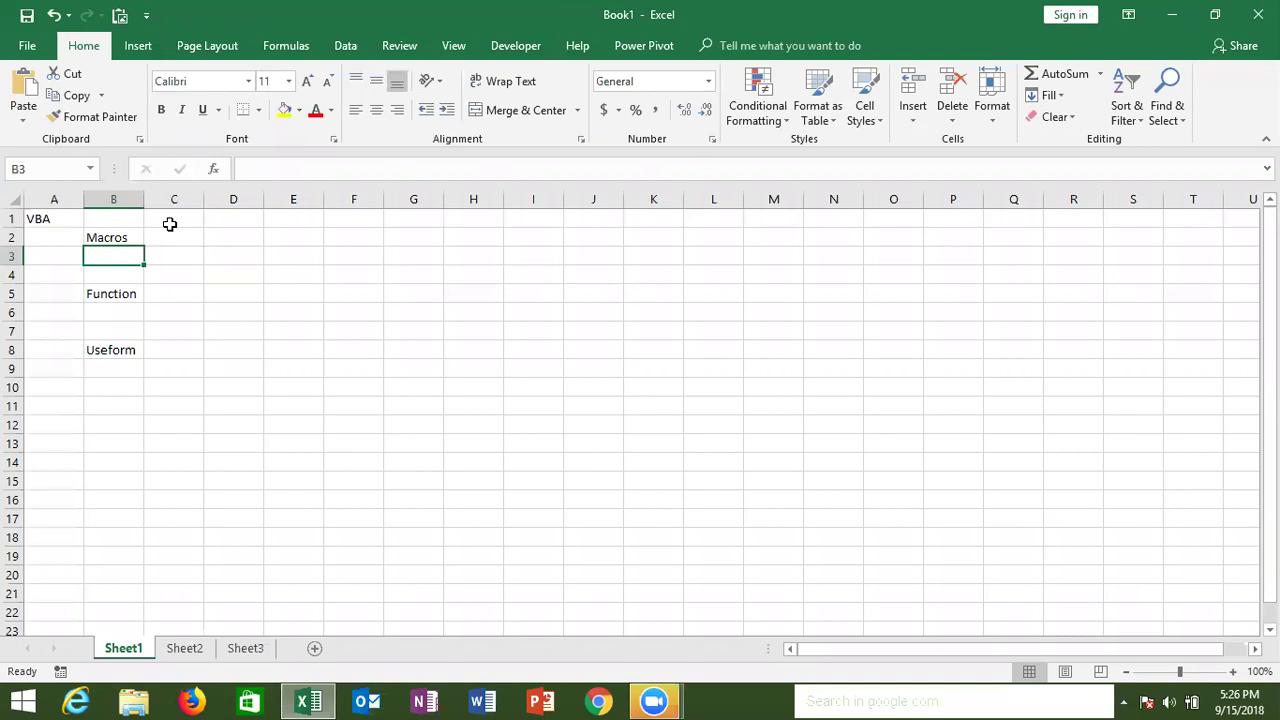
key(Up)
key(Right)
key(Down)
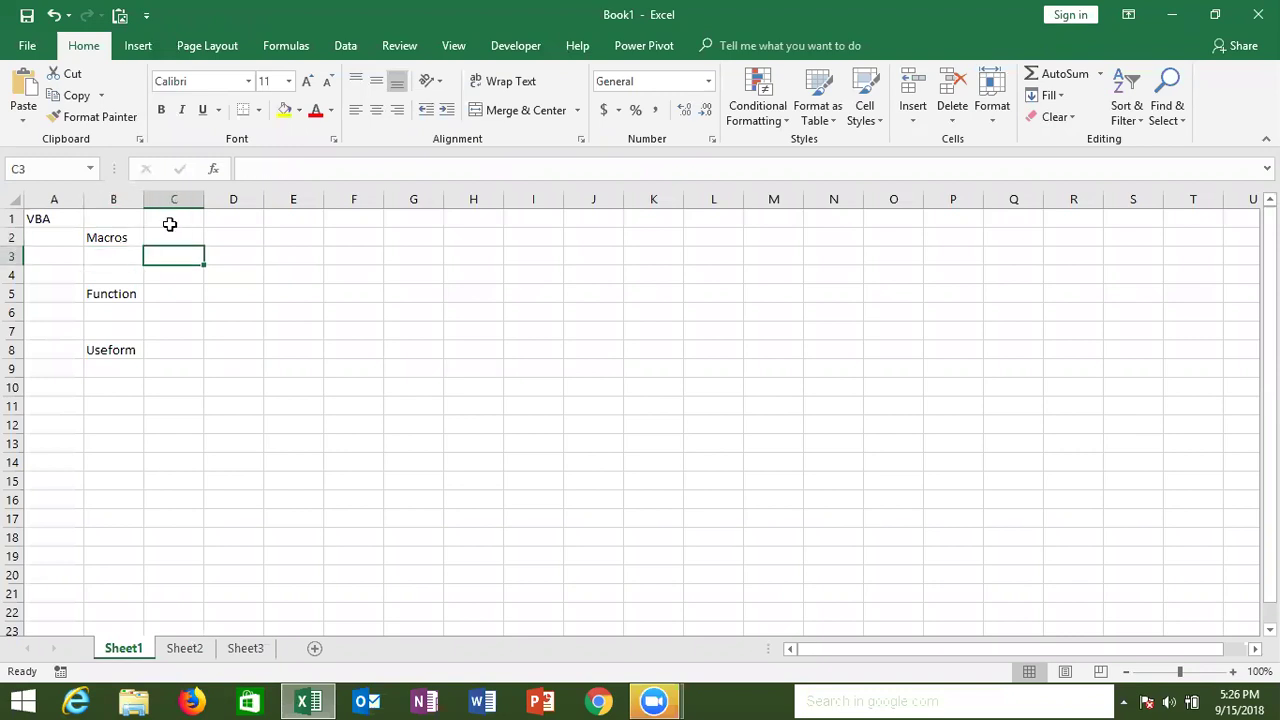
text(Au)
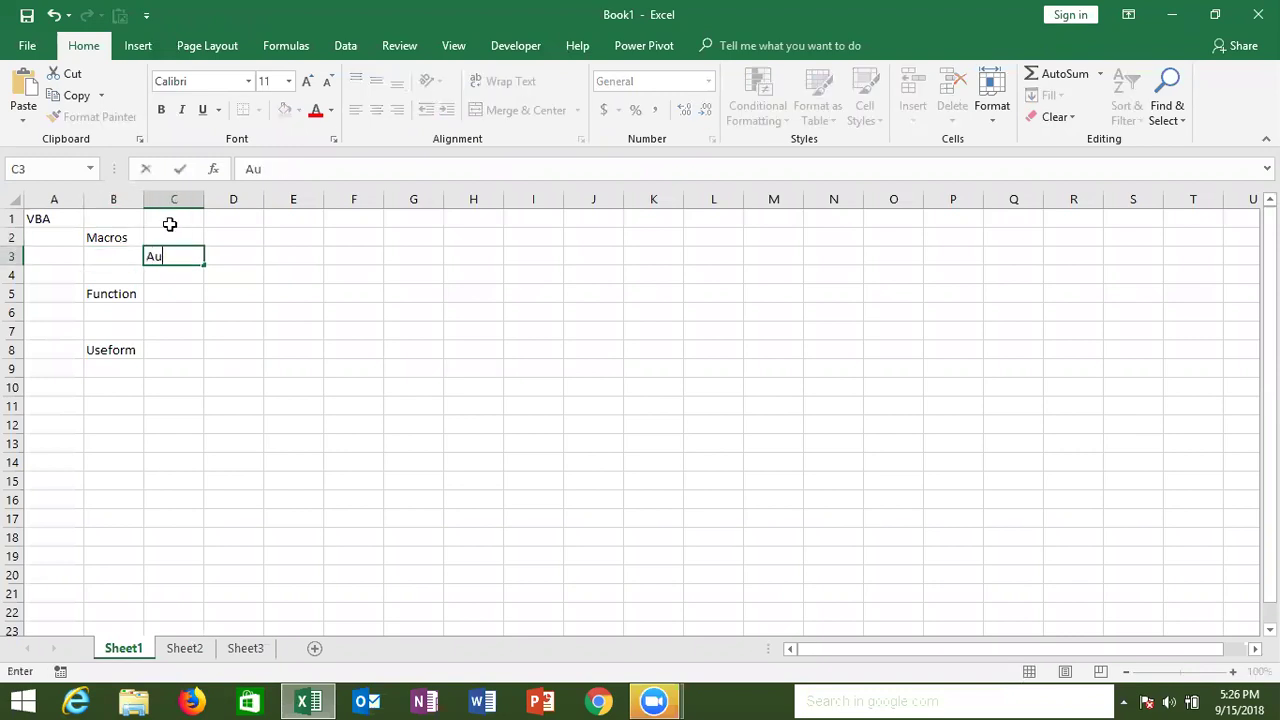
text(to )
text(Pi)
text(lot)
key(Return)
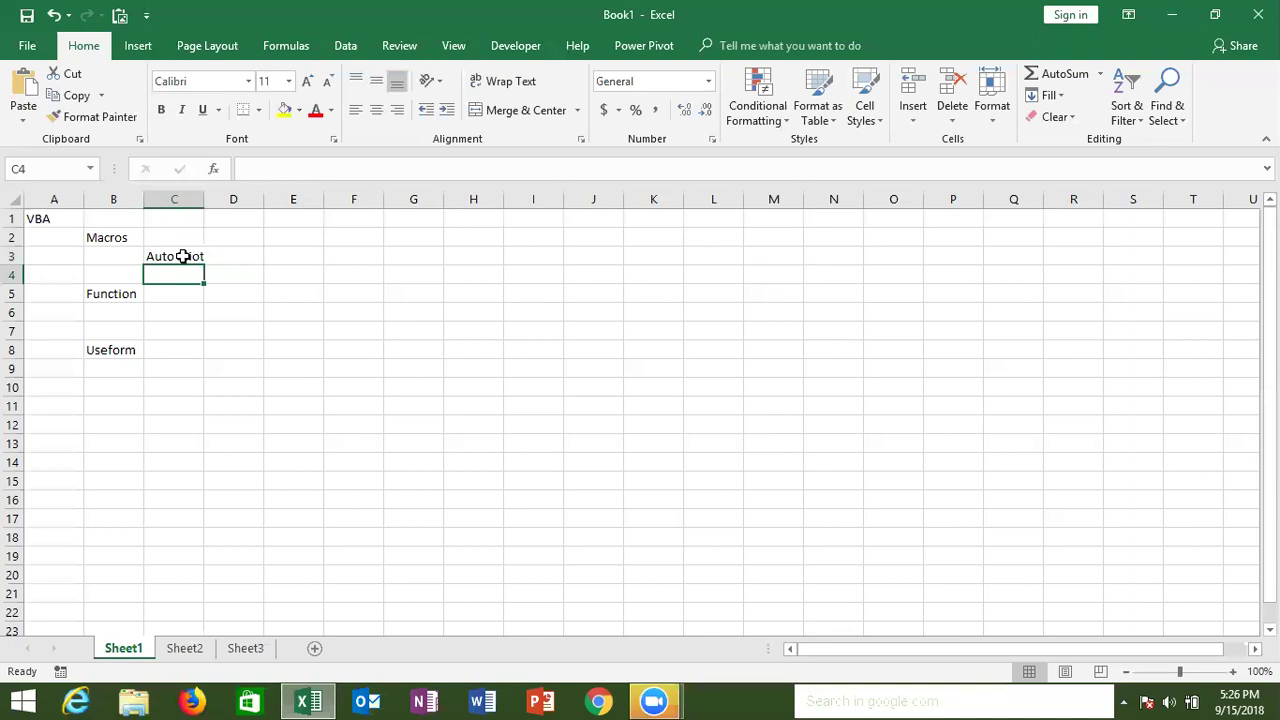
Edit C3 to correct the entry to 'Auto PiLot', then select B2
click(185, 257)
double_click(194, 257)
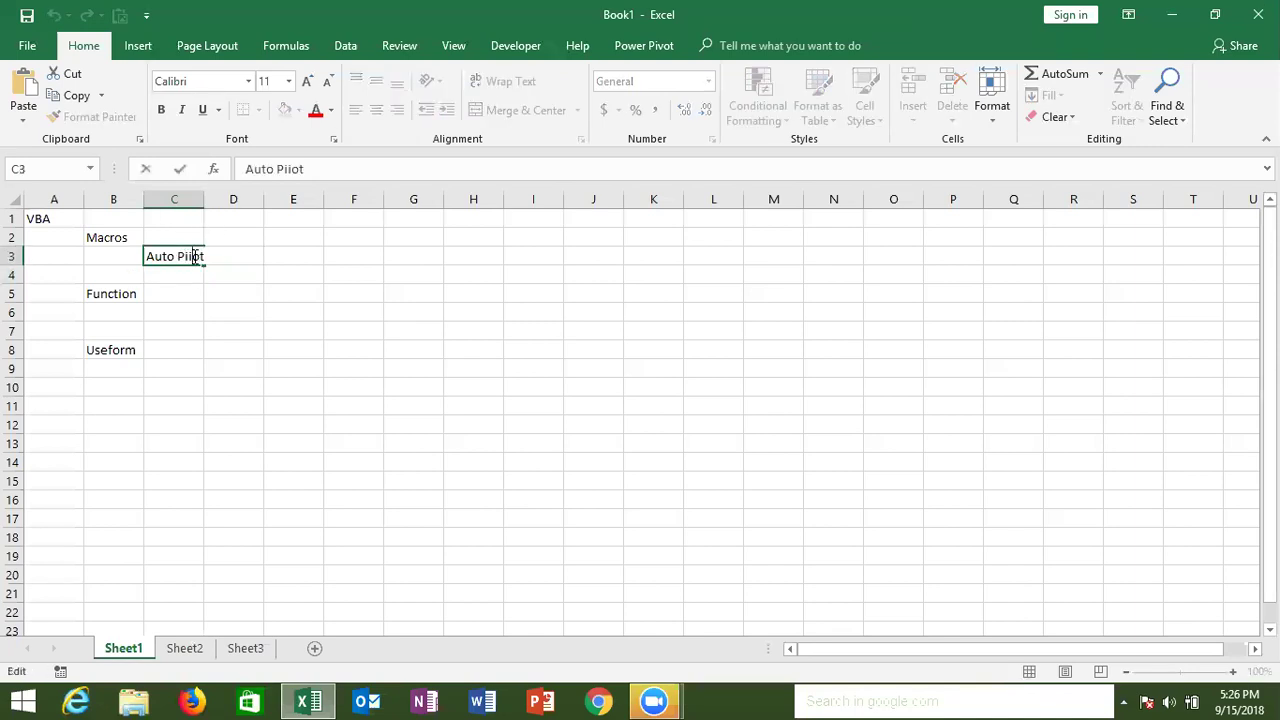
key(BackSpace)
text(L)
key(Return)
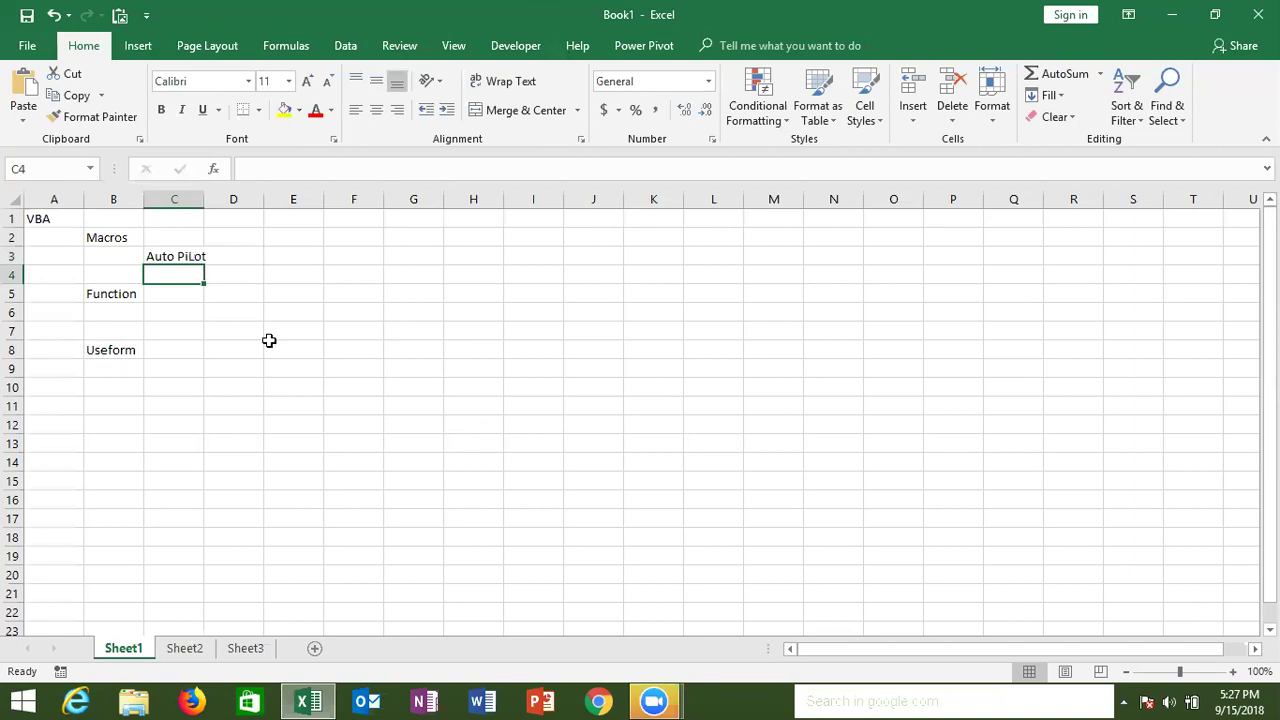
click(120, 241)
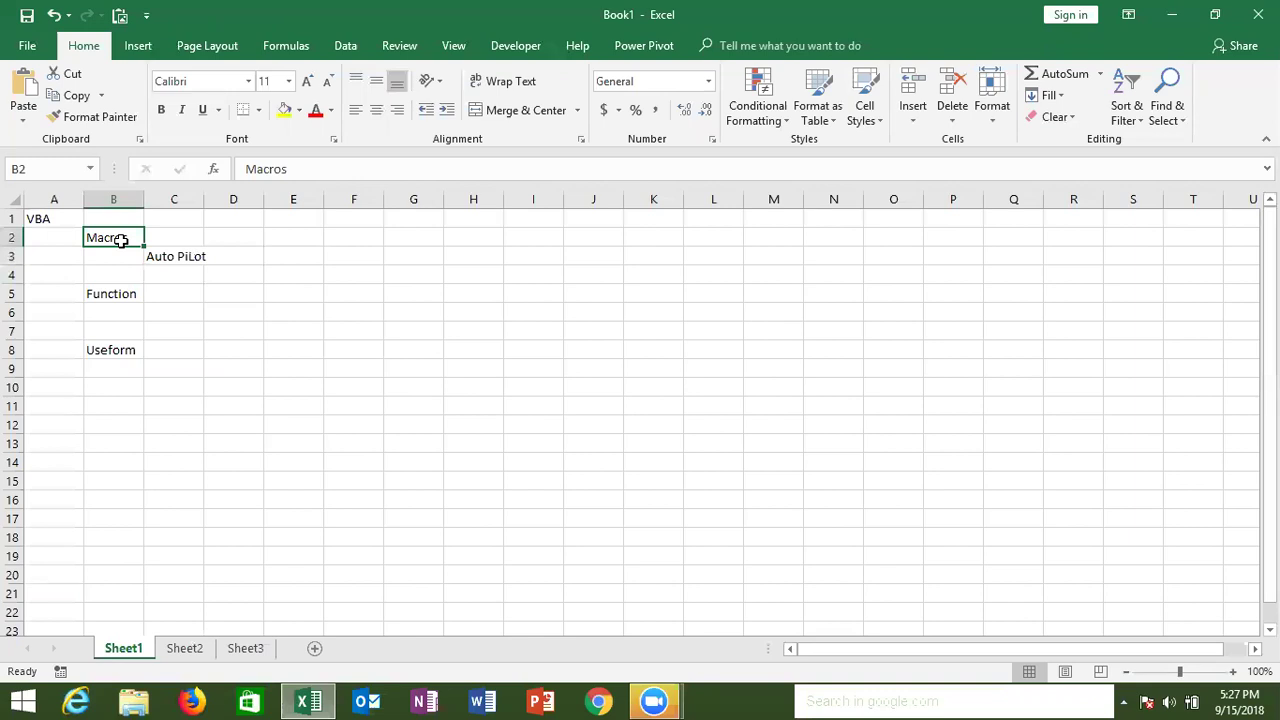
On the Mail sheet, select C6:C8 and run the 'mail' macro from Developer > Macros
click(27, 45)
click(45, 165)
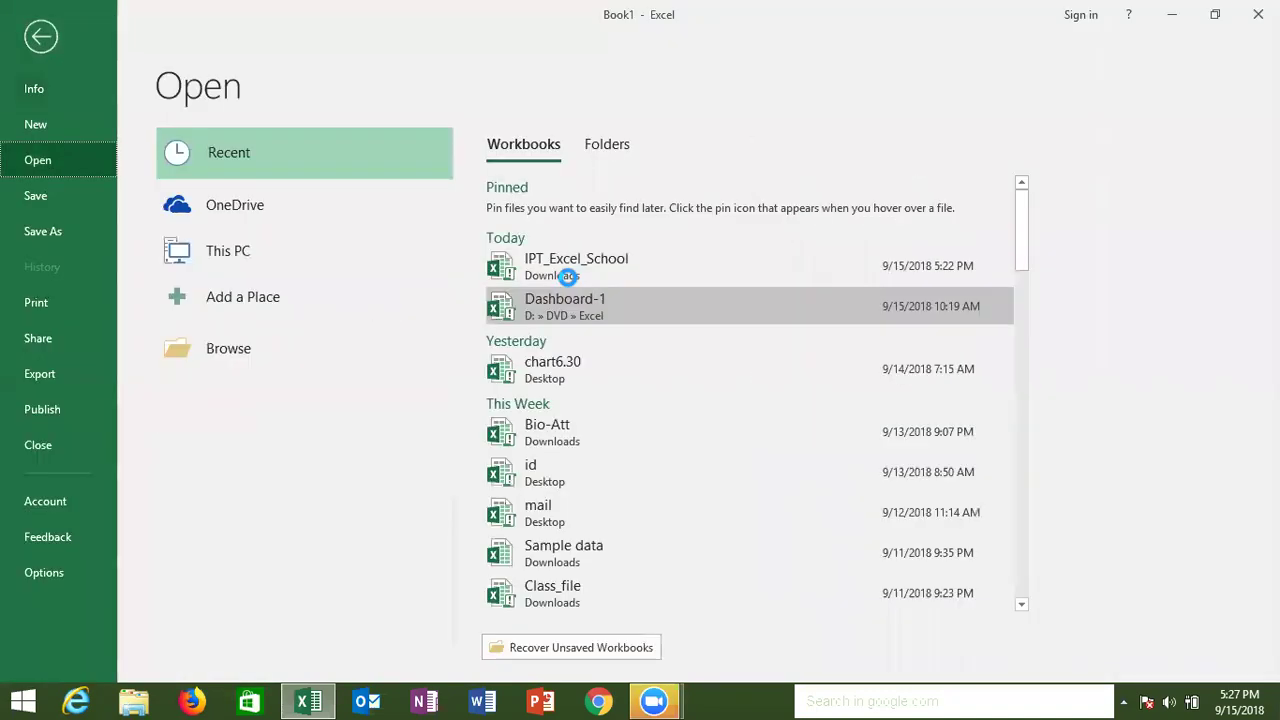
key(Escape)
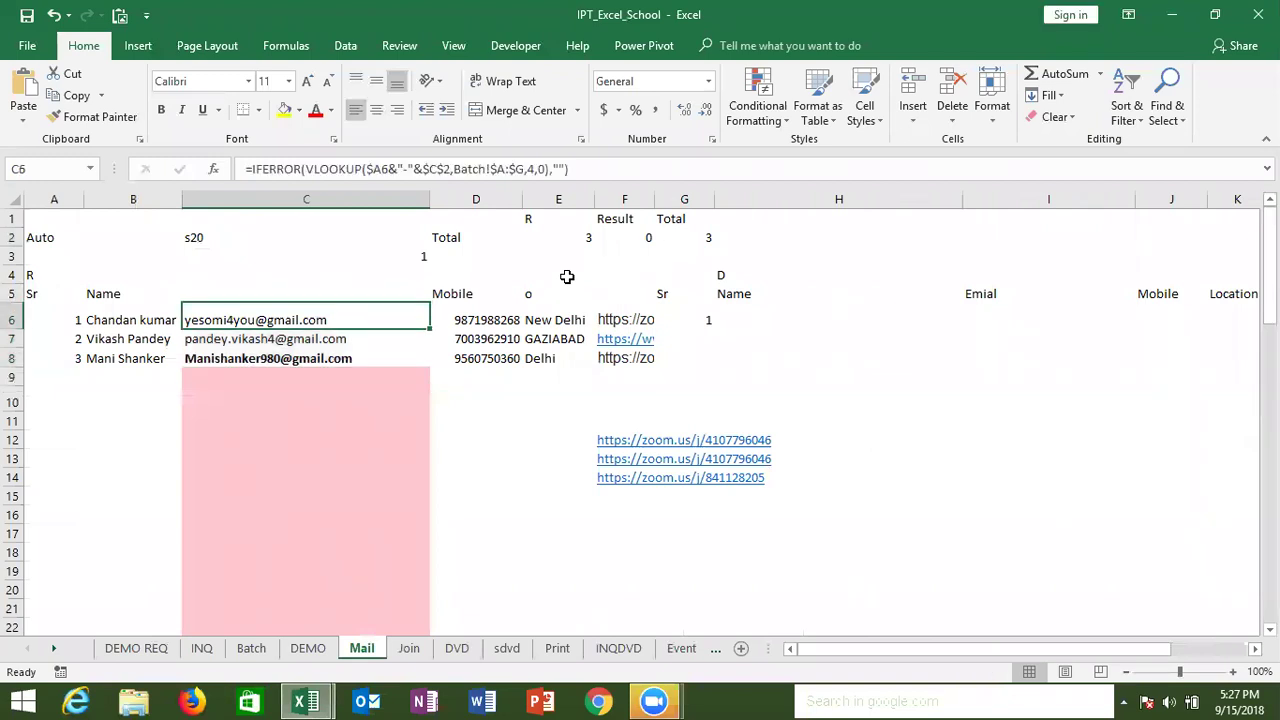
key(shift+Down)
key(shift+Down)
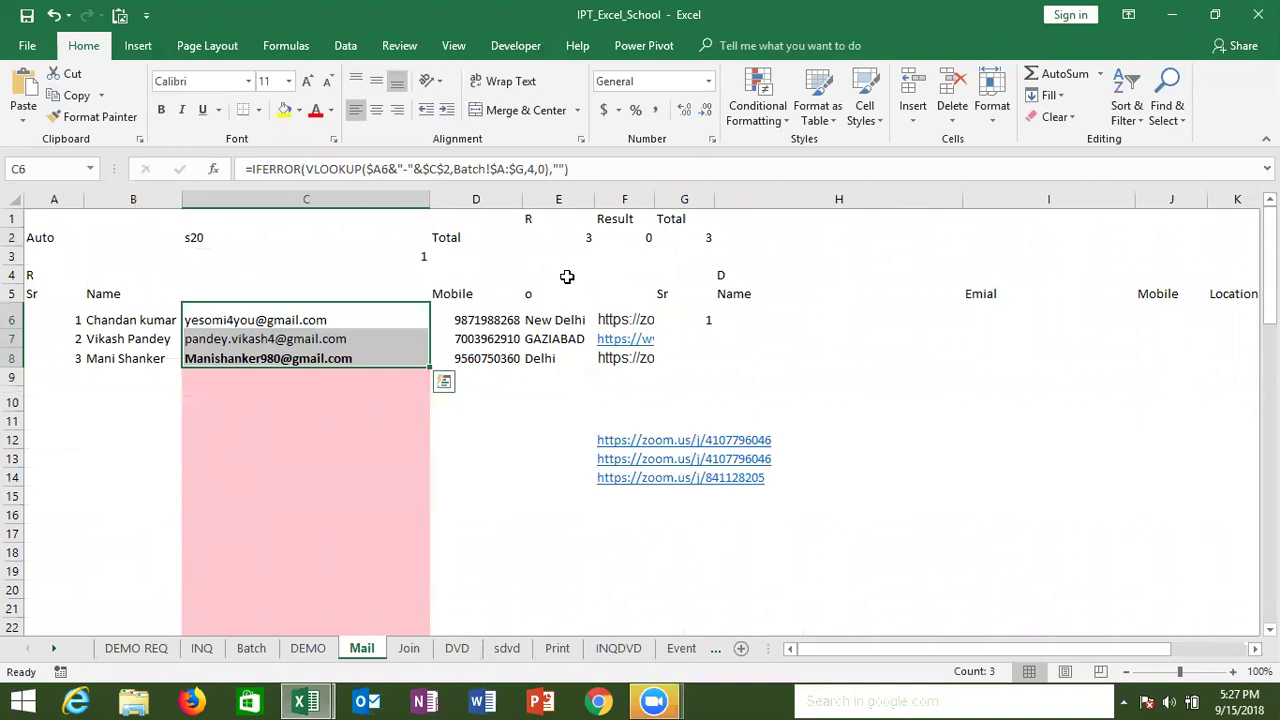
click(518, 47)
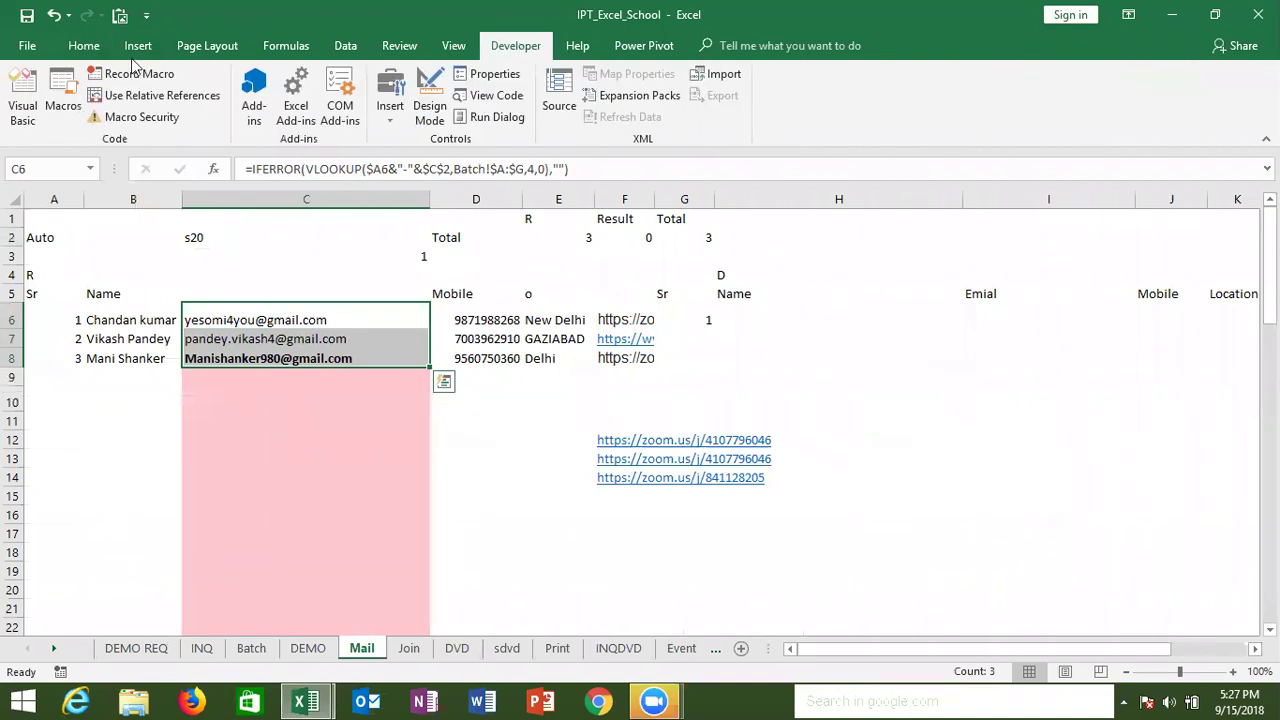
click(63, 108)
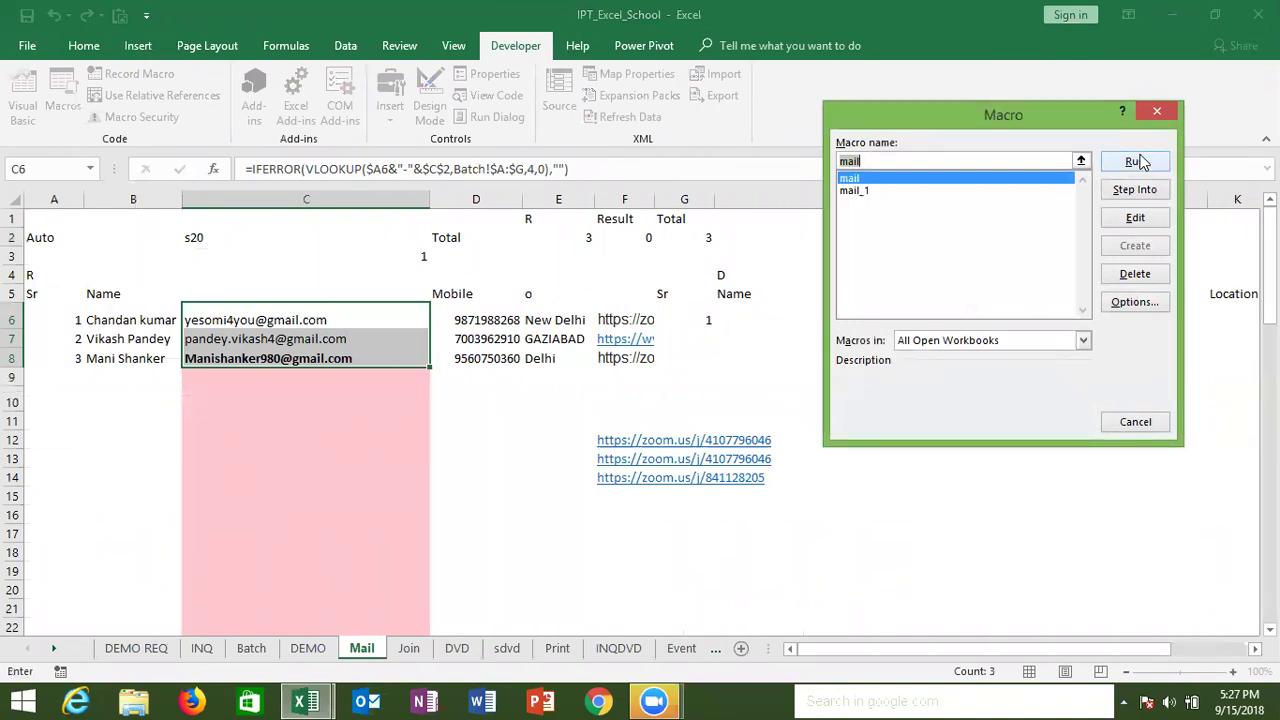
click(1140, 163)
Change cell C2 from s20 to 13.30 and reselect it to check the value
click(308, 237)
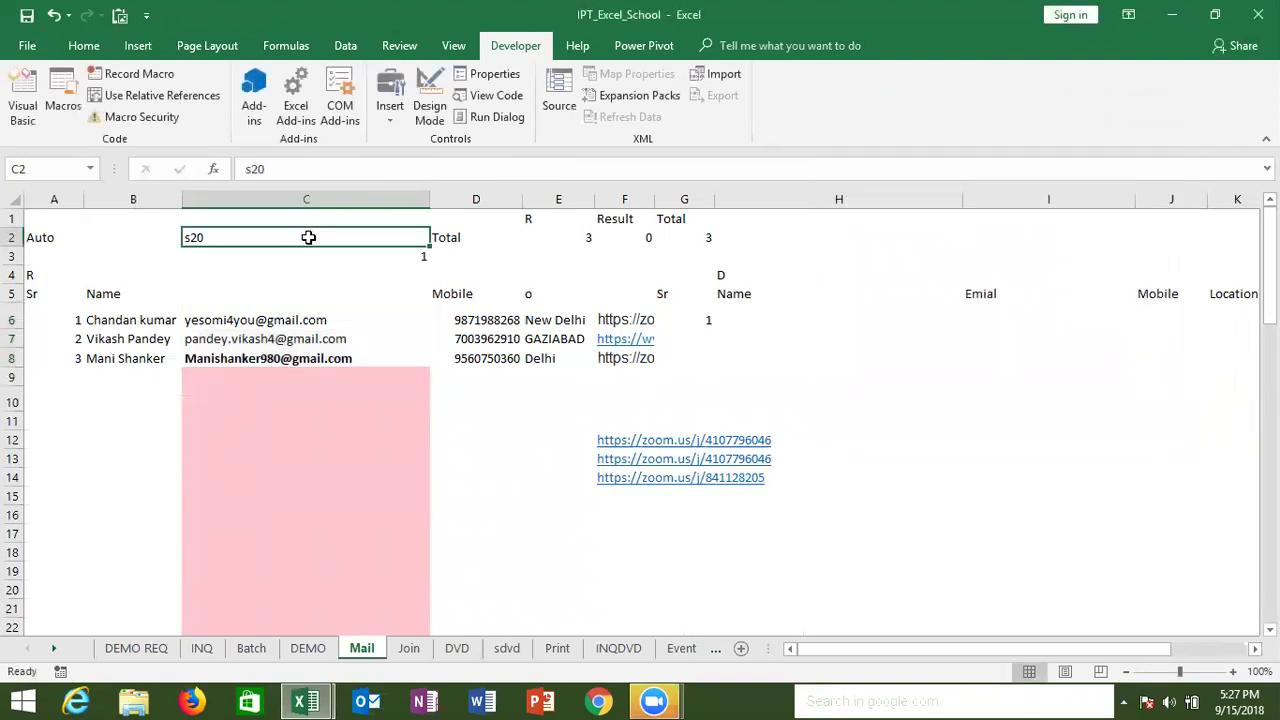
text(1)
text(3.30)
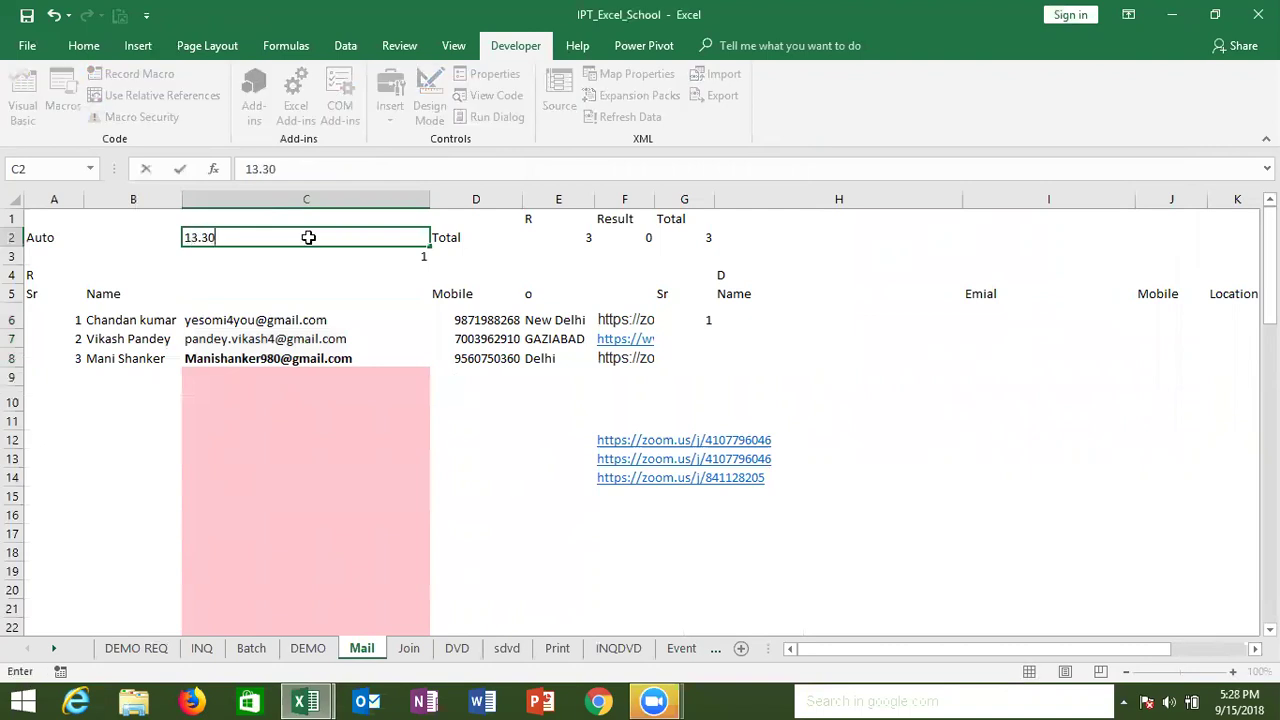
key(Return)
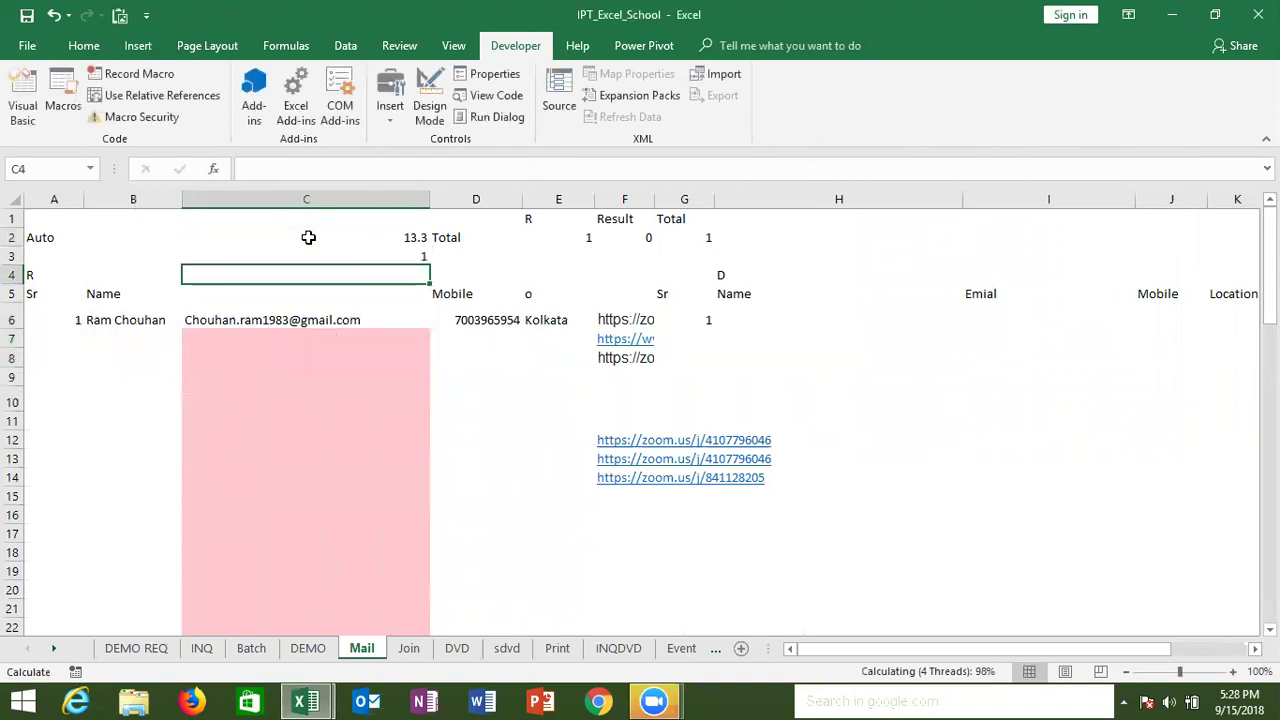
click(308, 237)
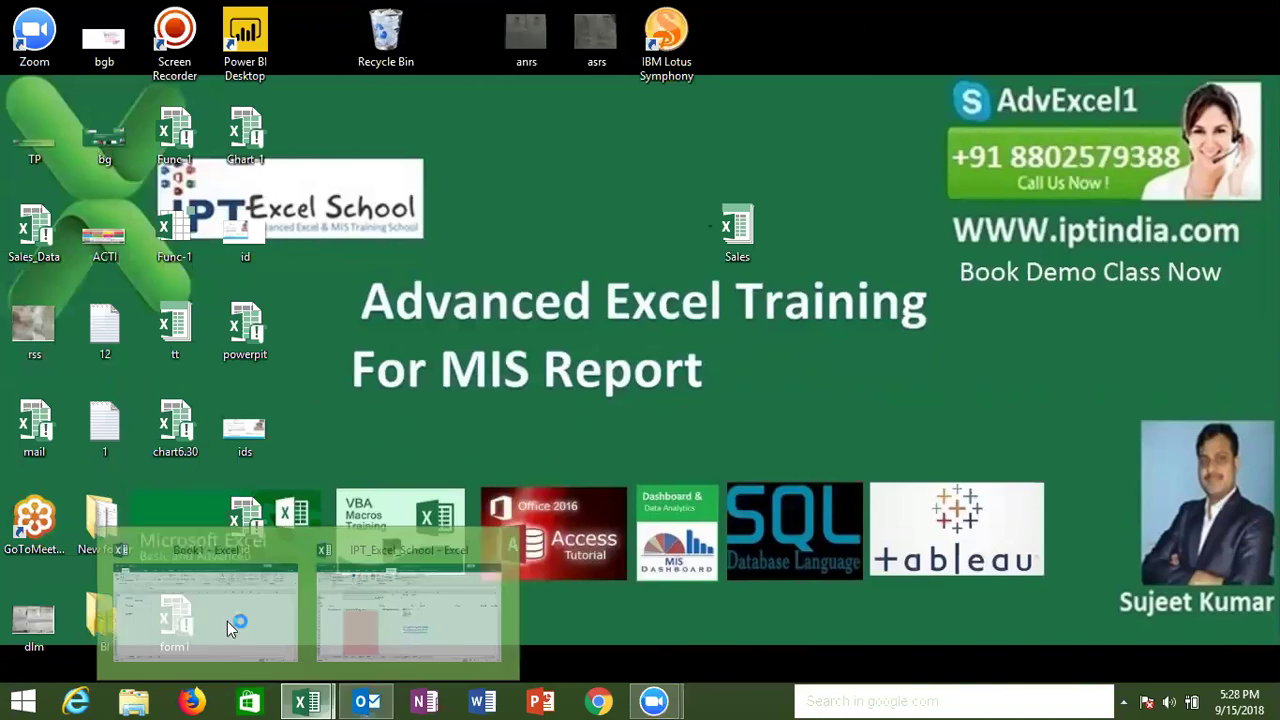
Return to Book1 and auto-fit column C so 'Auto PiLot' shows in full
click(205, 600)
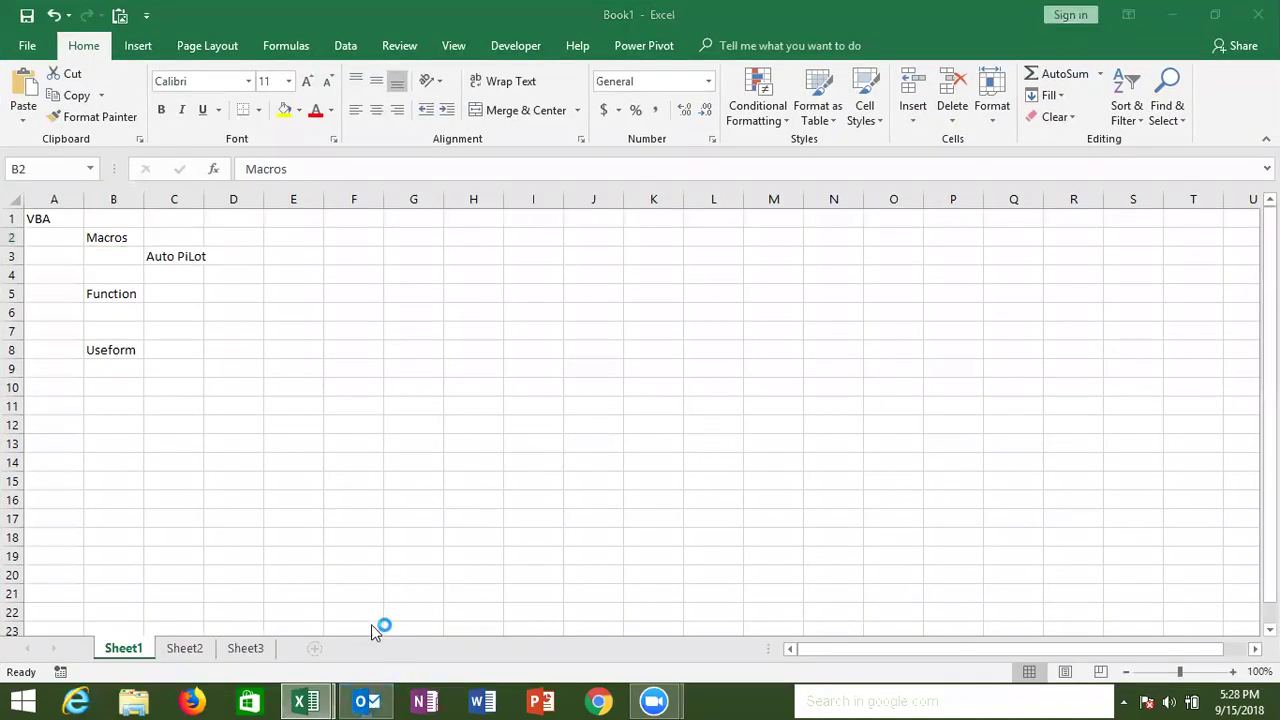
right_click(367, 701)
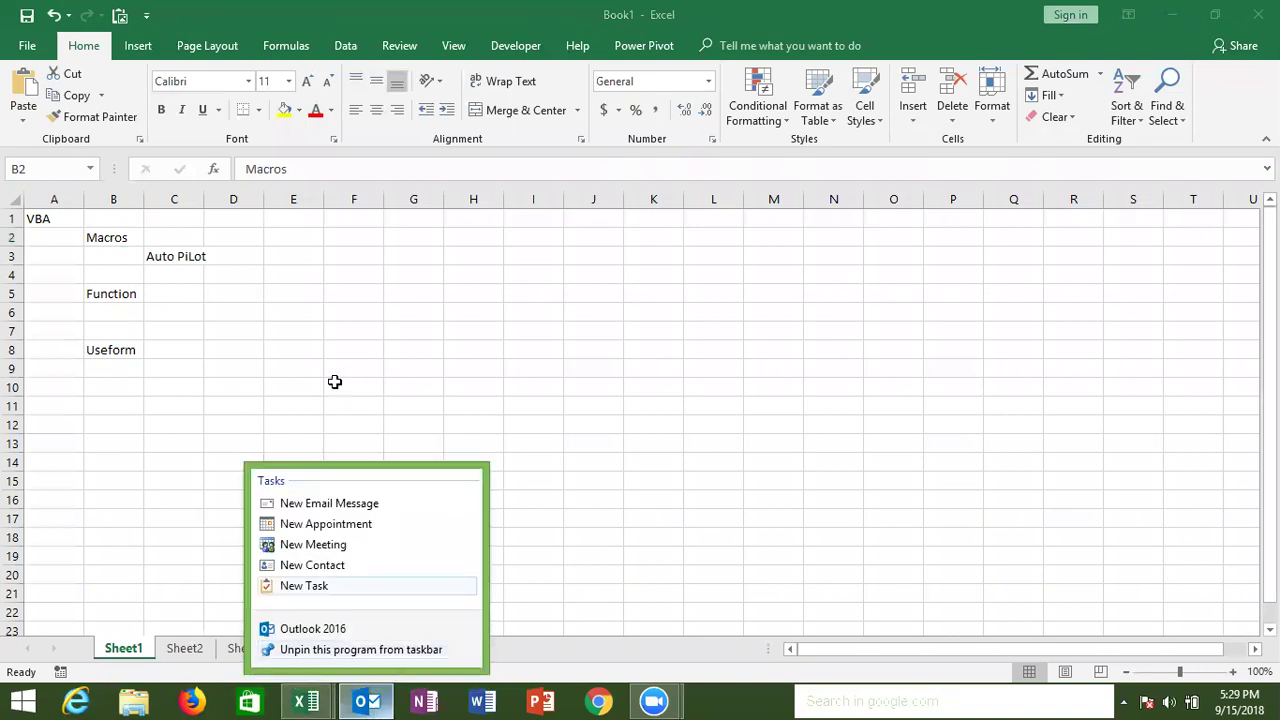
click(237, 303)
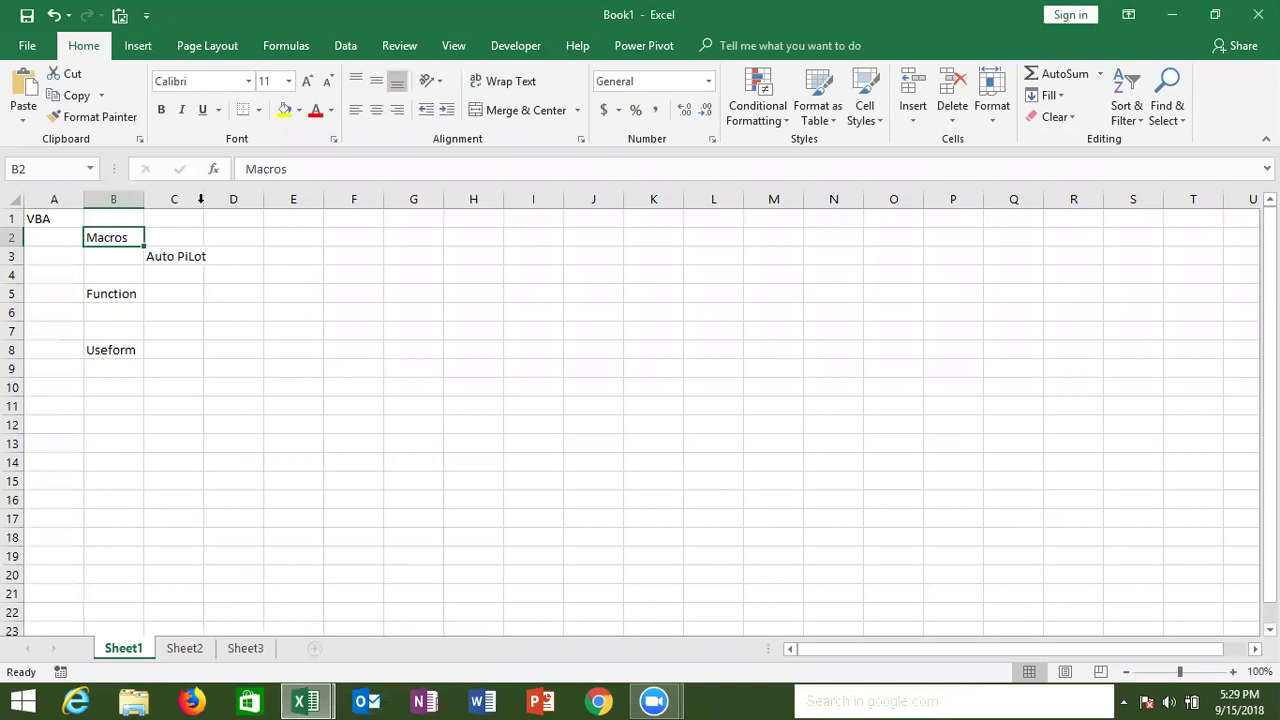
double_click(202, 199)
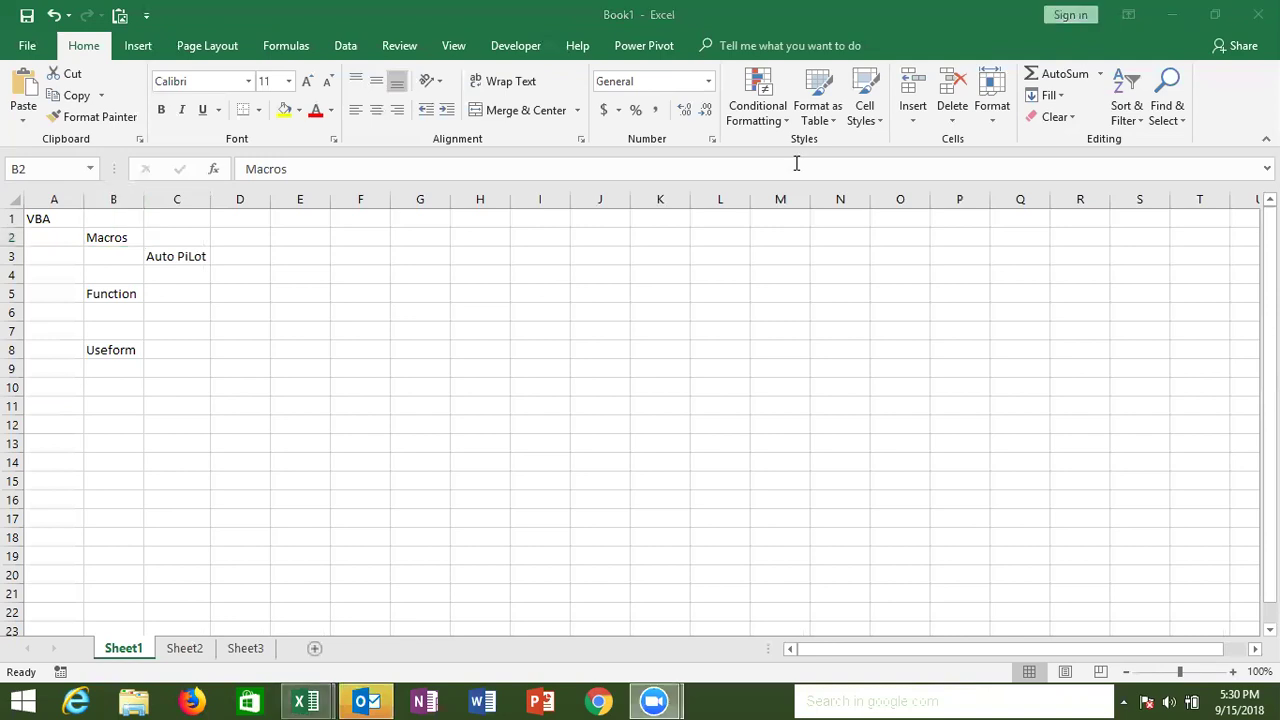
click(205, 257)
click(210, 257)
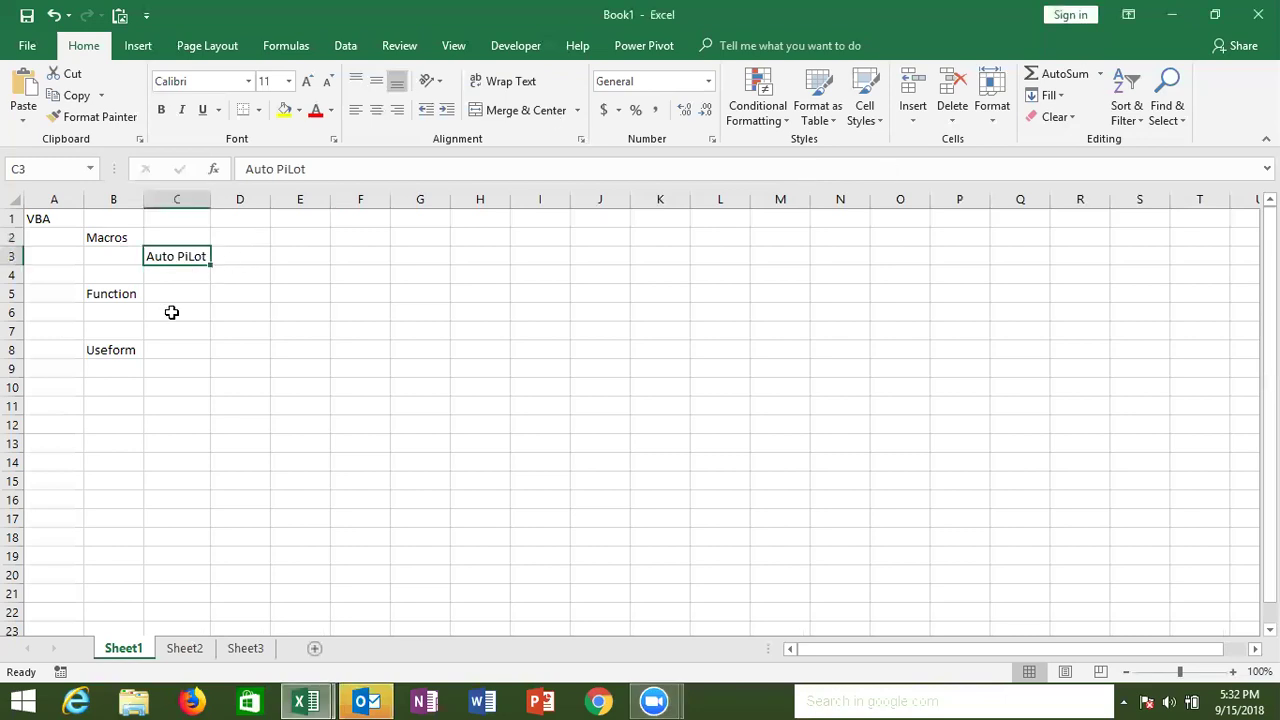
click(177, 312)
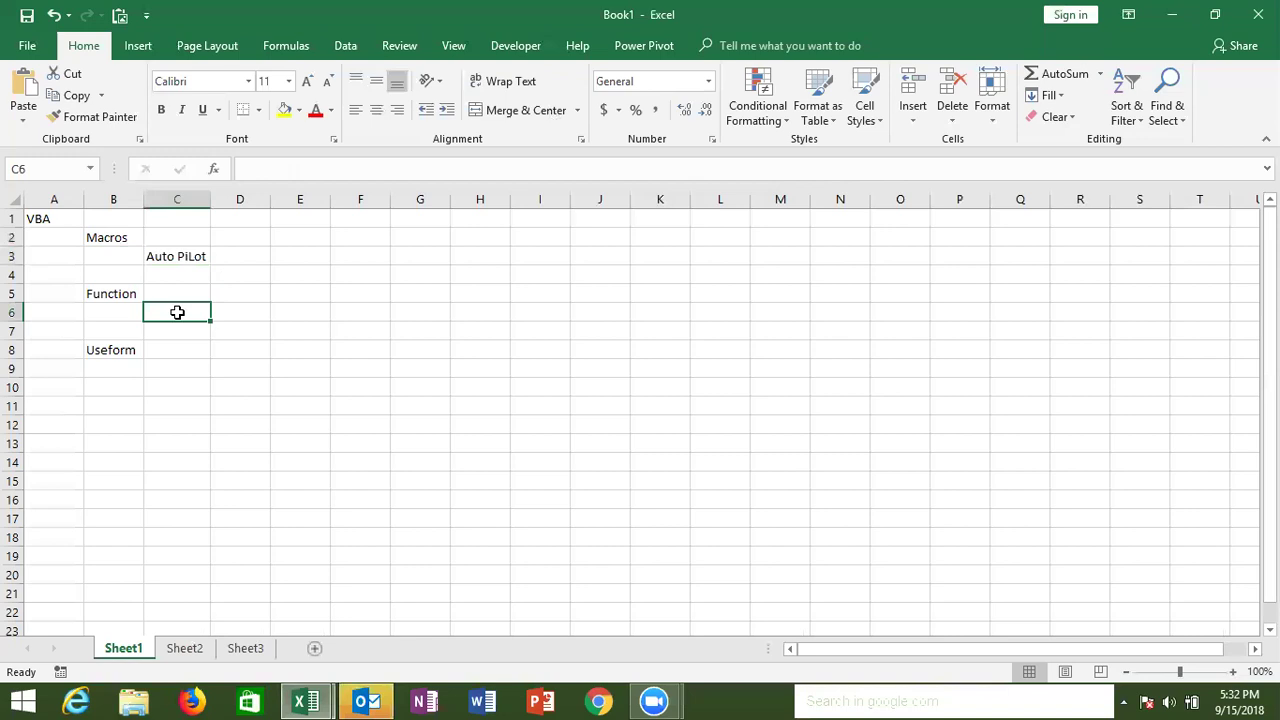
click(312, 334)
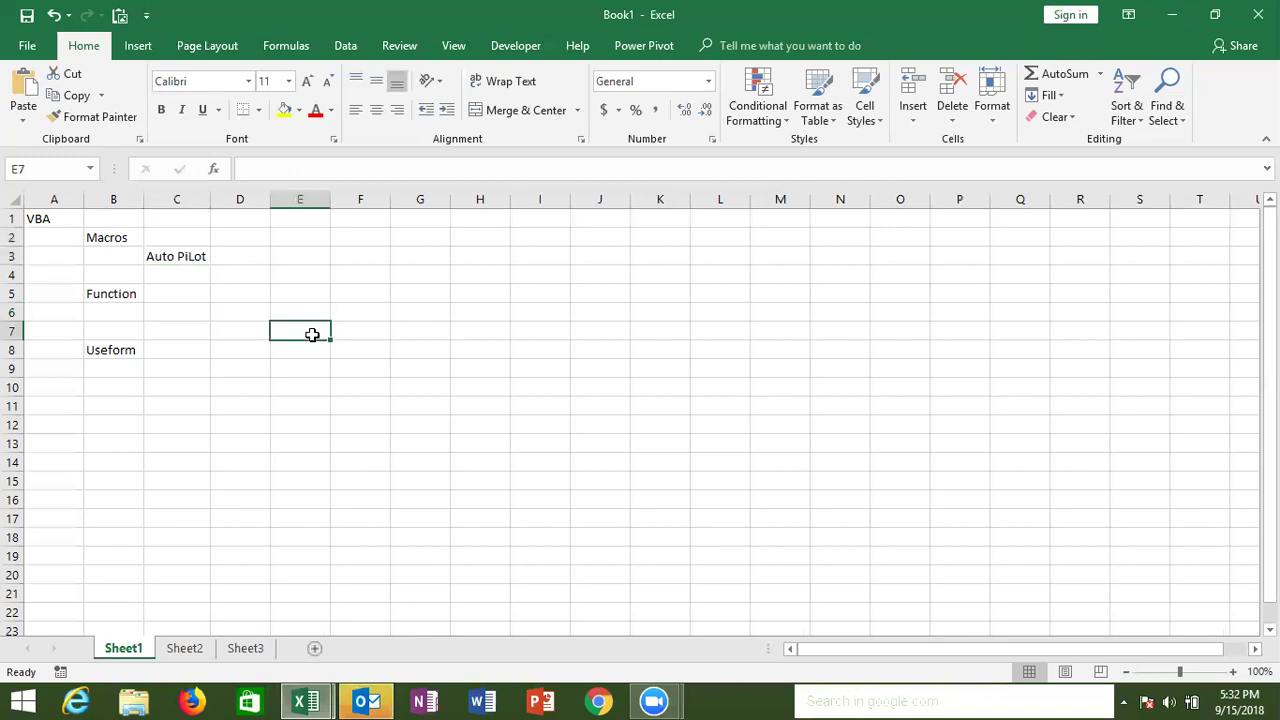
text(=V)
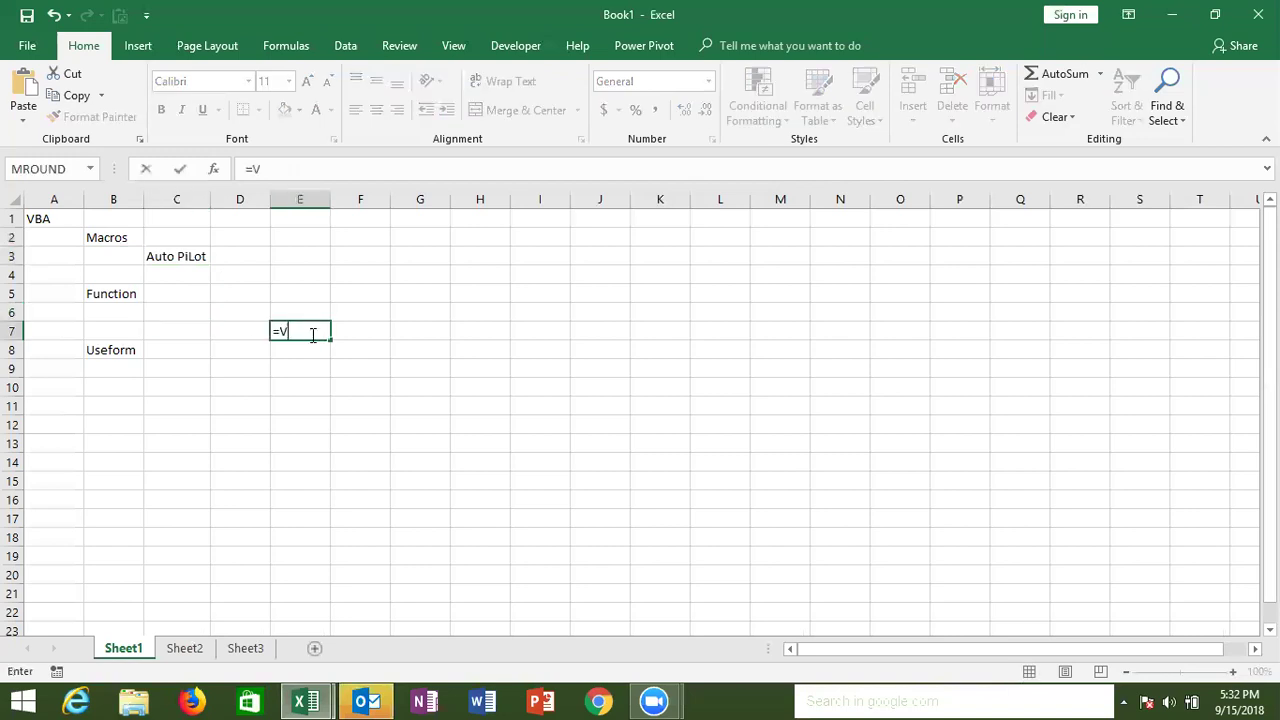
text(l)
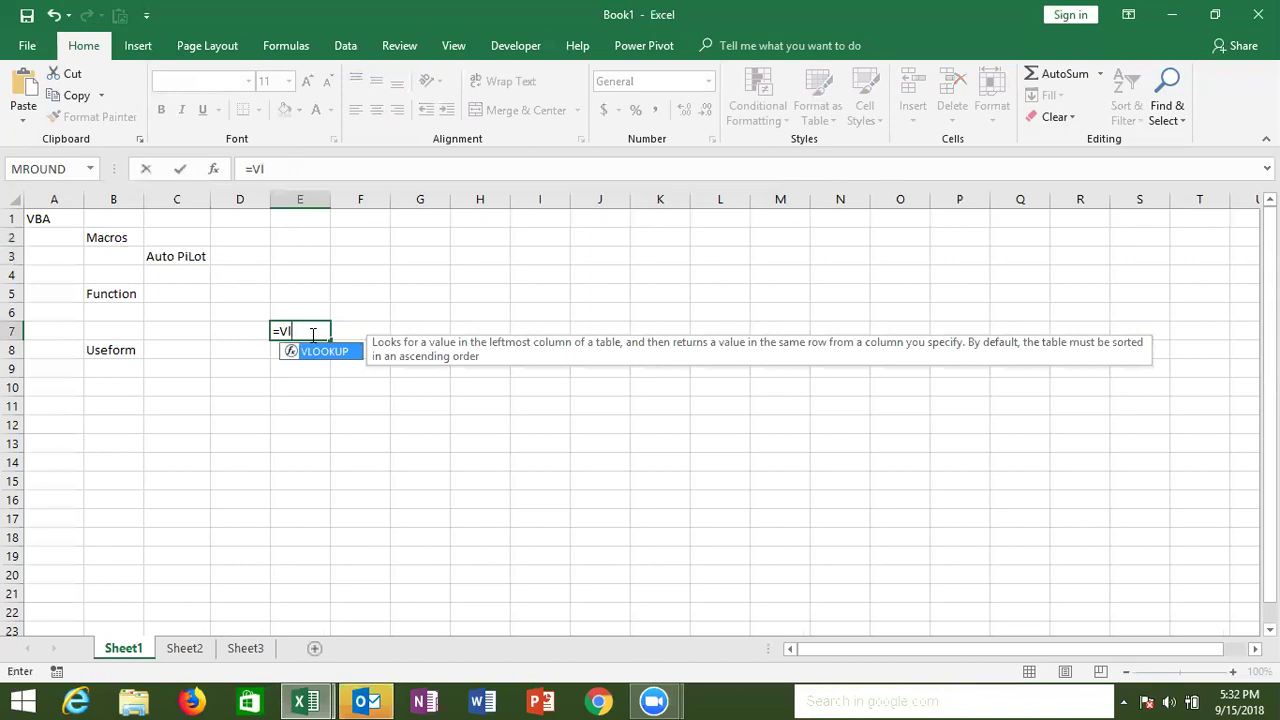
key(Escape)
key(Escape)
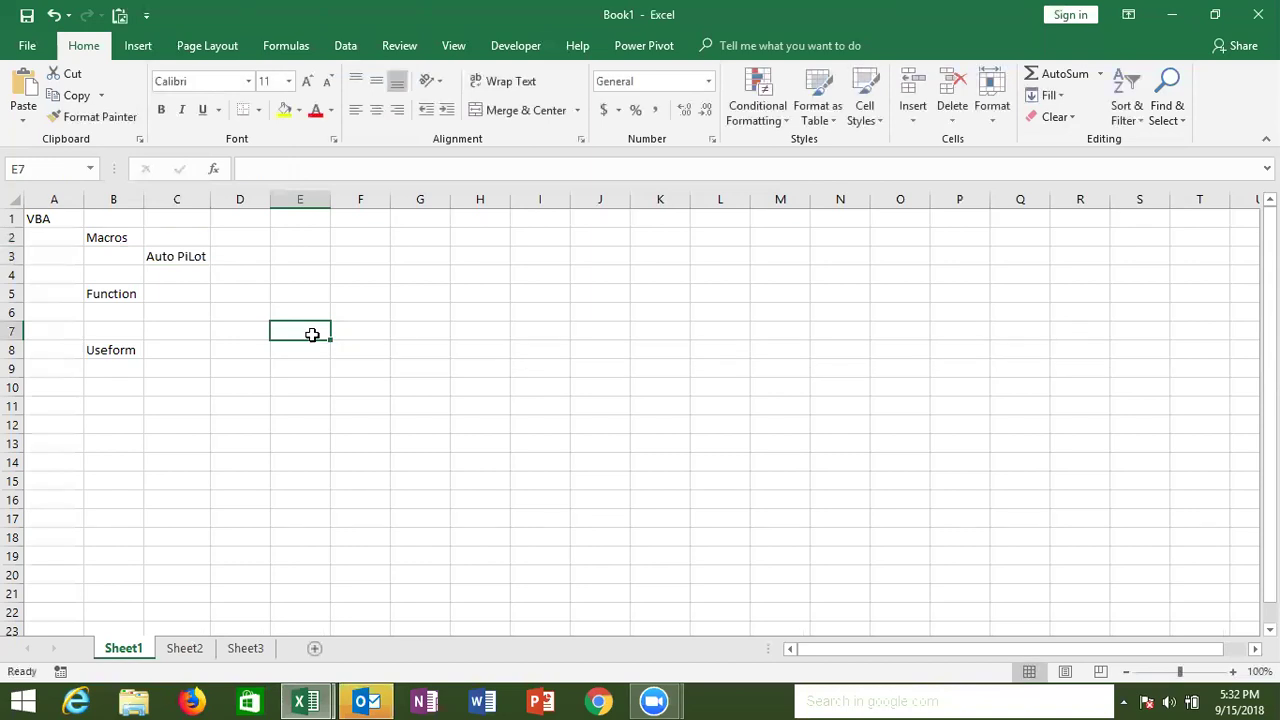
click(300, 46)
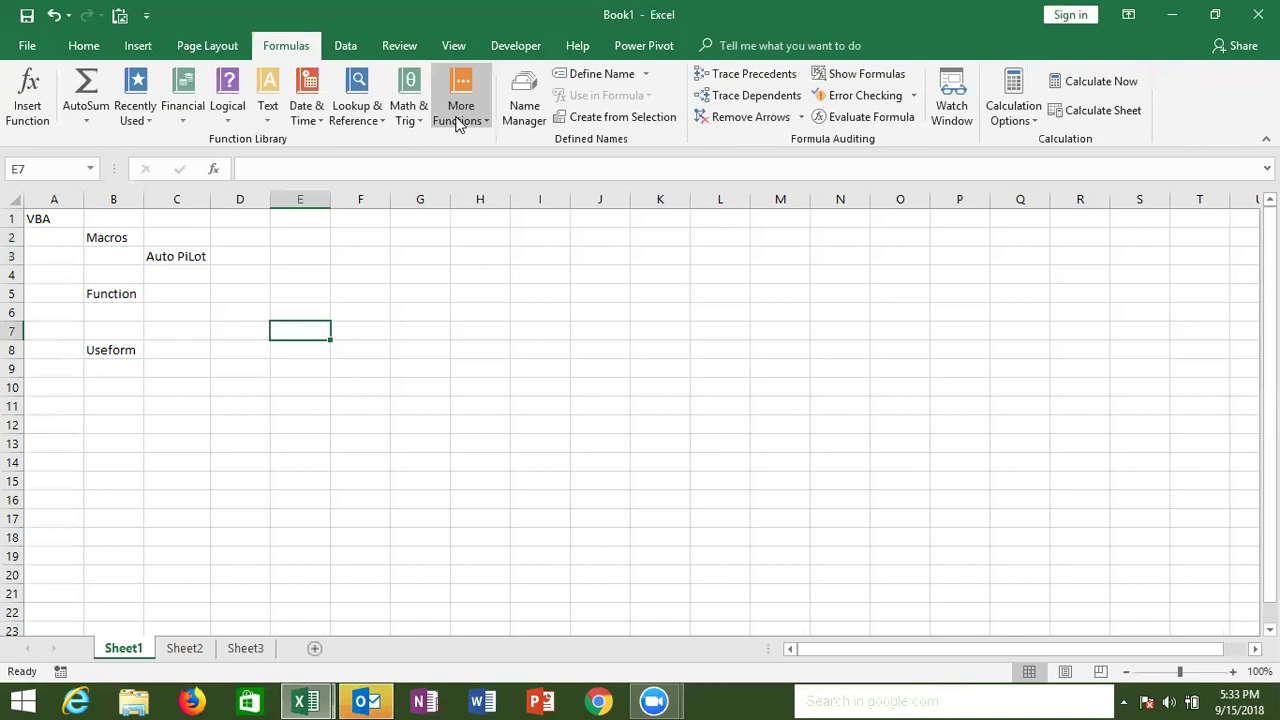
click(151, 294)
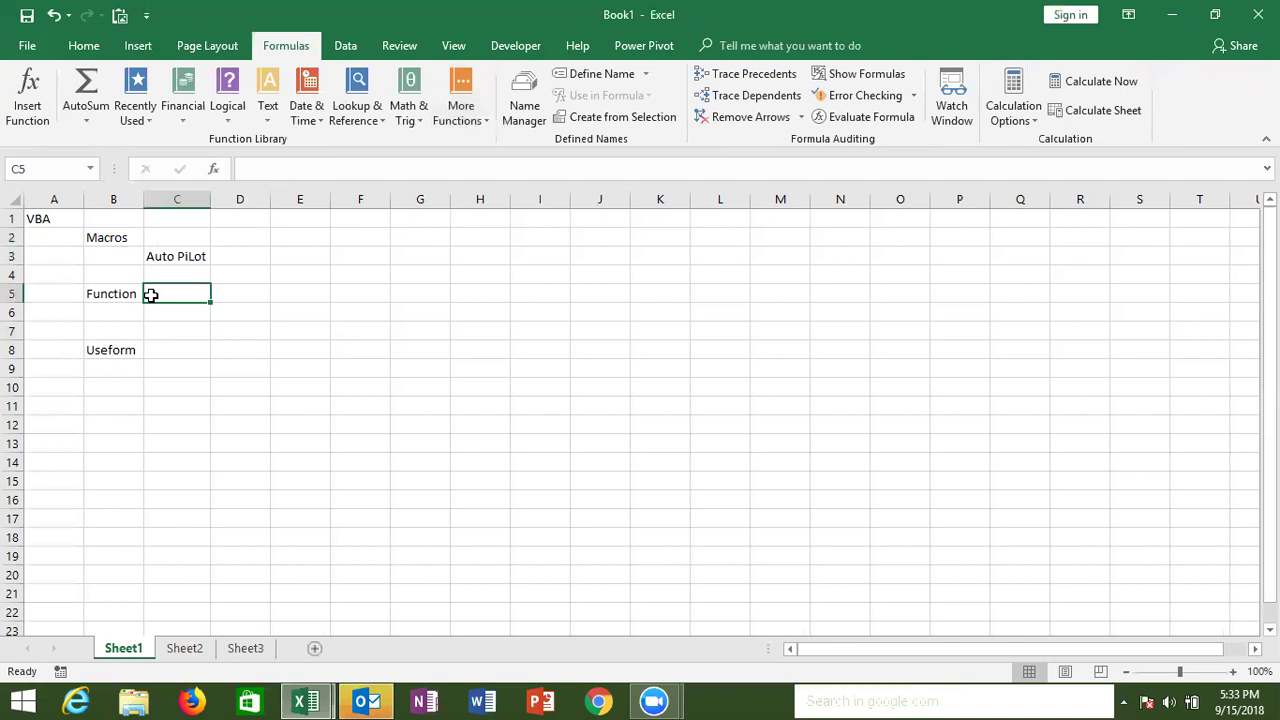
click(127, 253)
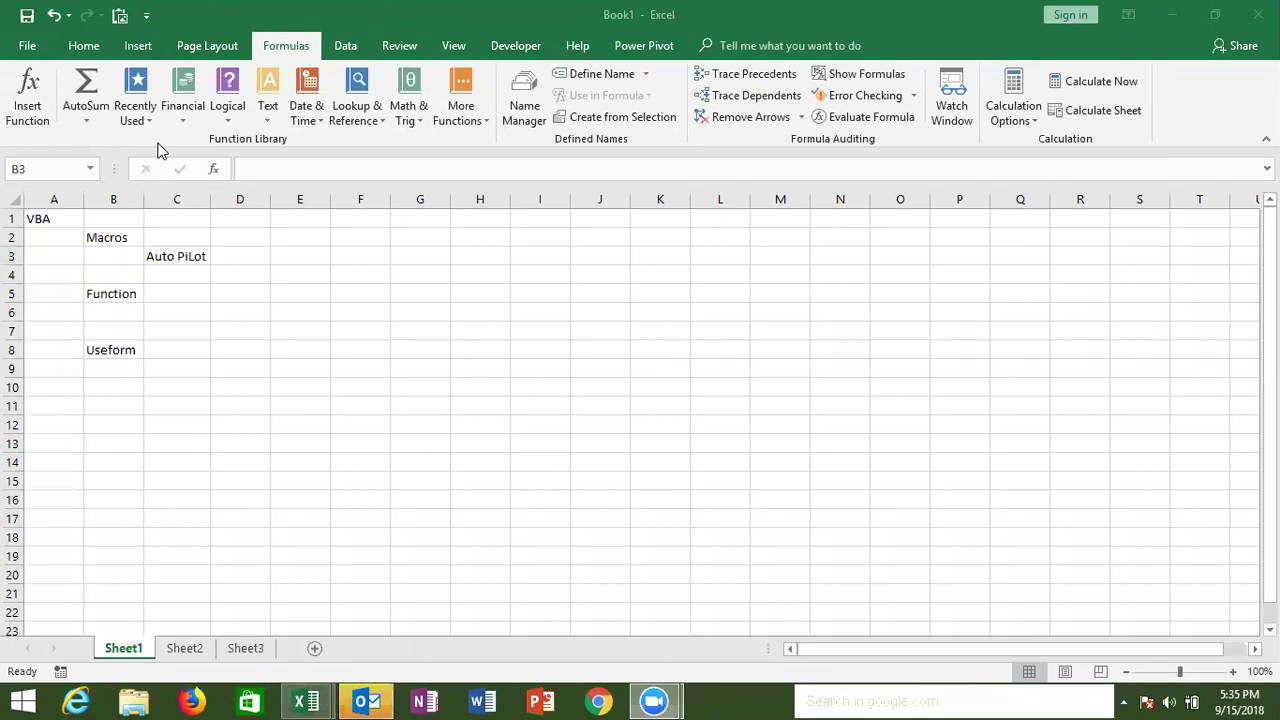
click(160, 369)
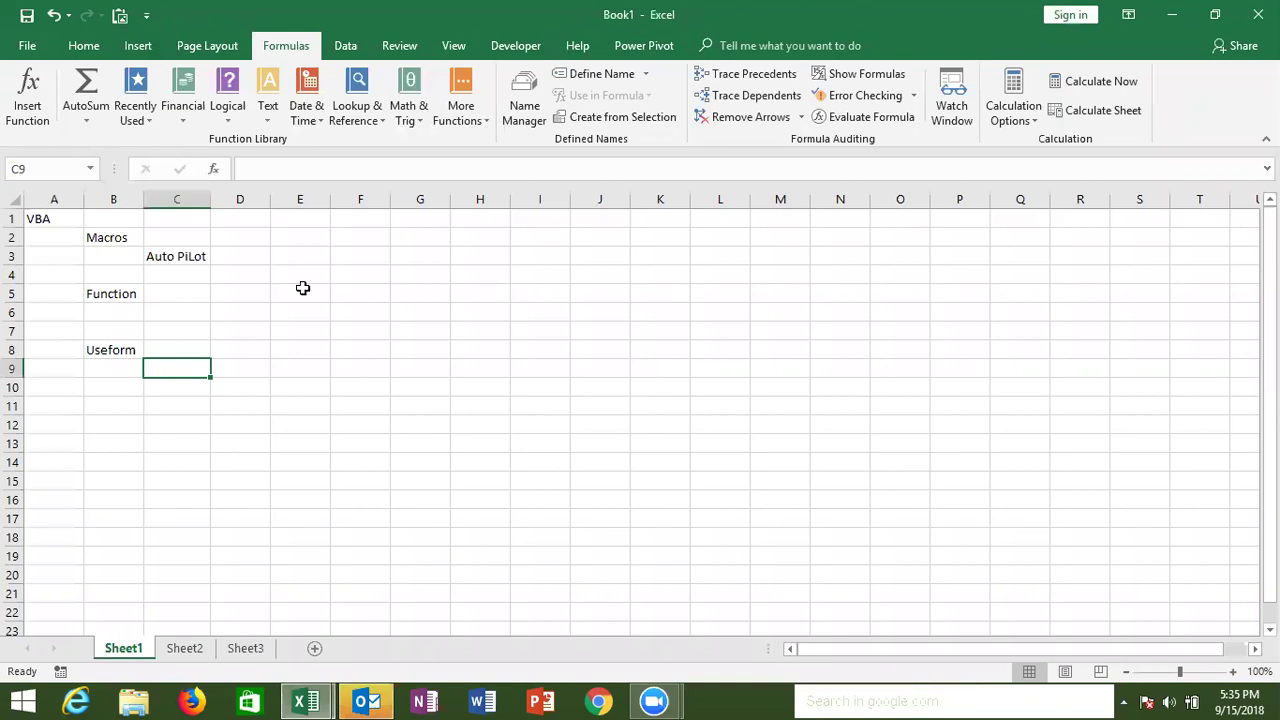
click(221, 178)
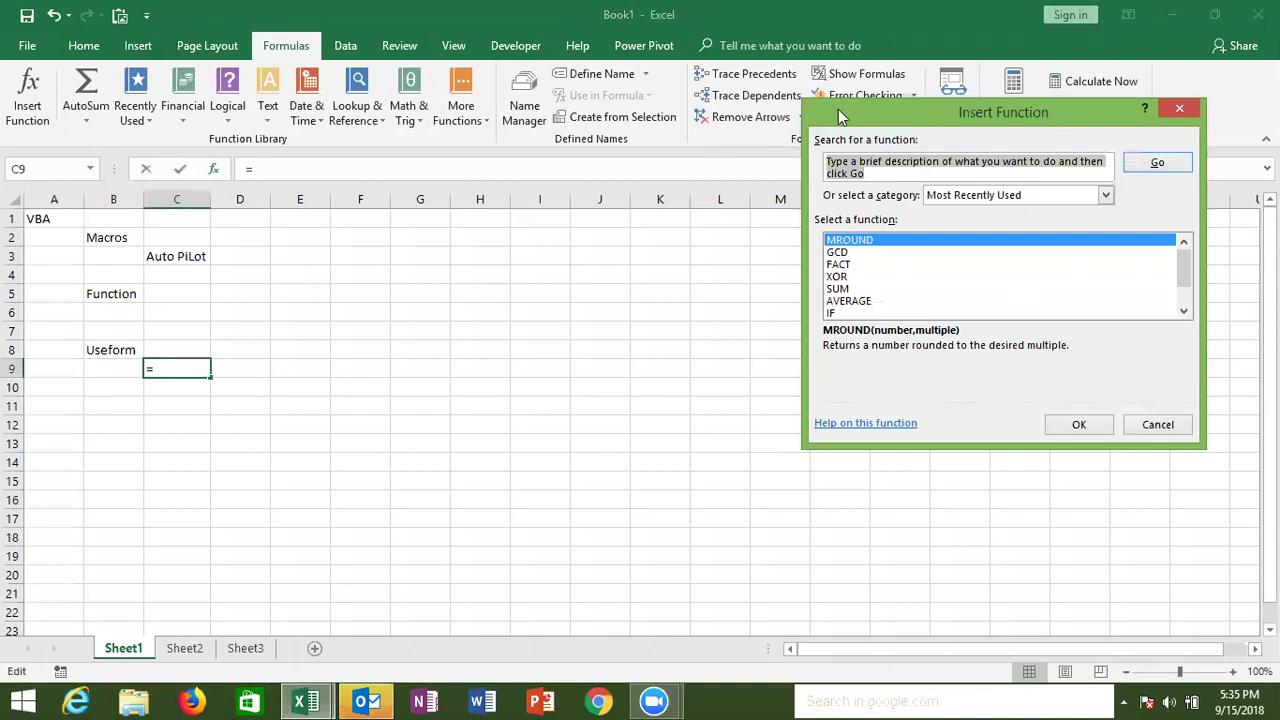
drag(838, 109, 538, 278)
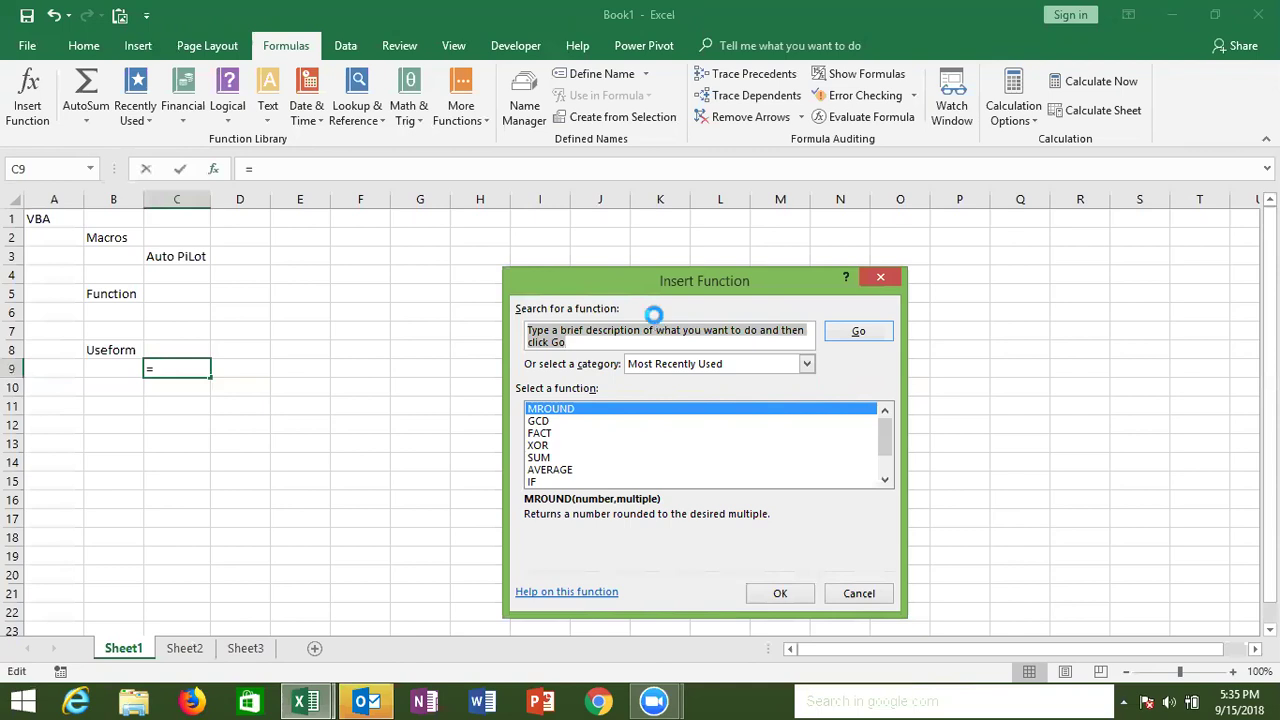
key(Escape)
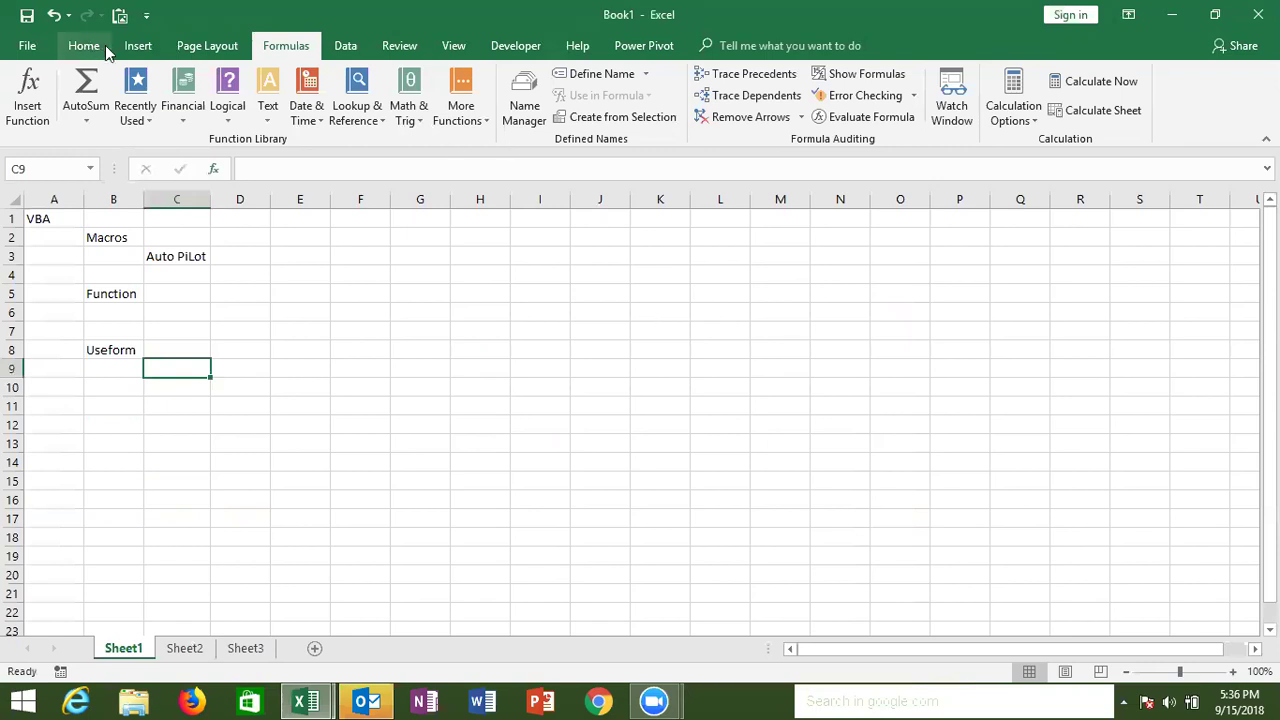
click(150, 49)
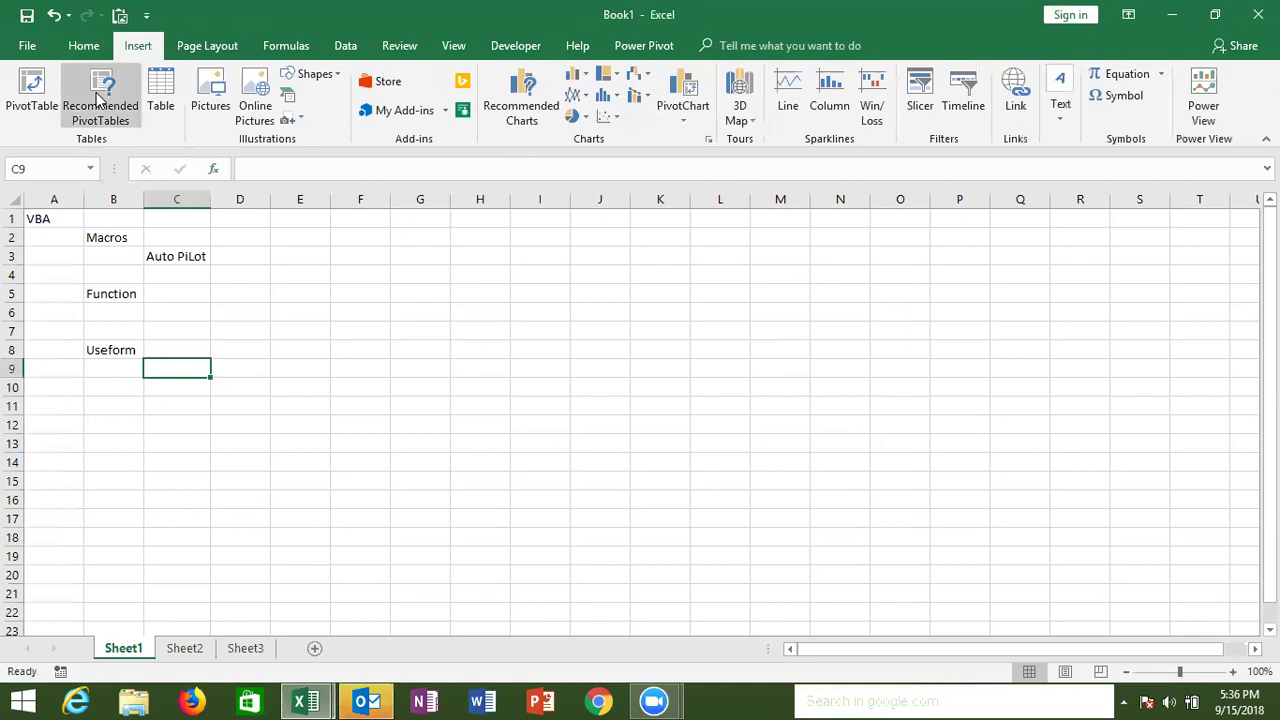
click(38, 95)
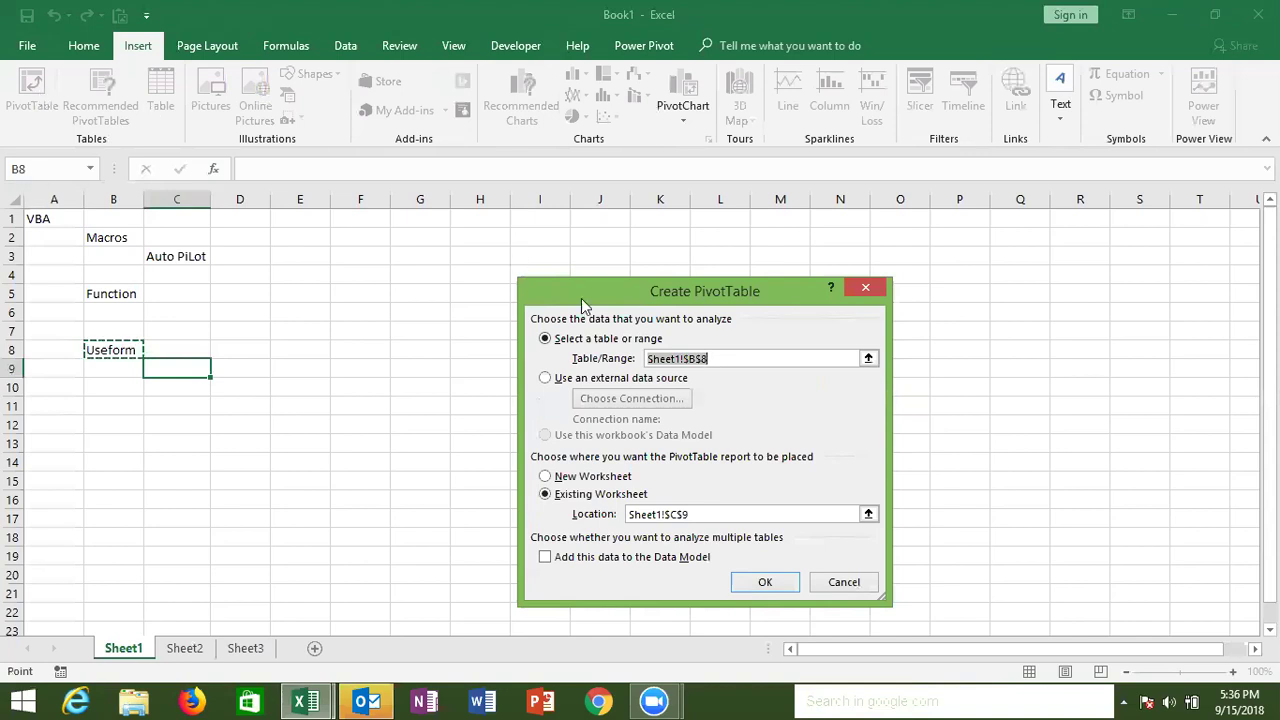
drag(577, 297, 437, 229)
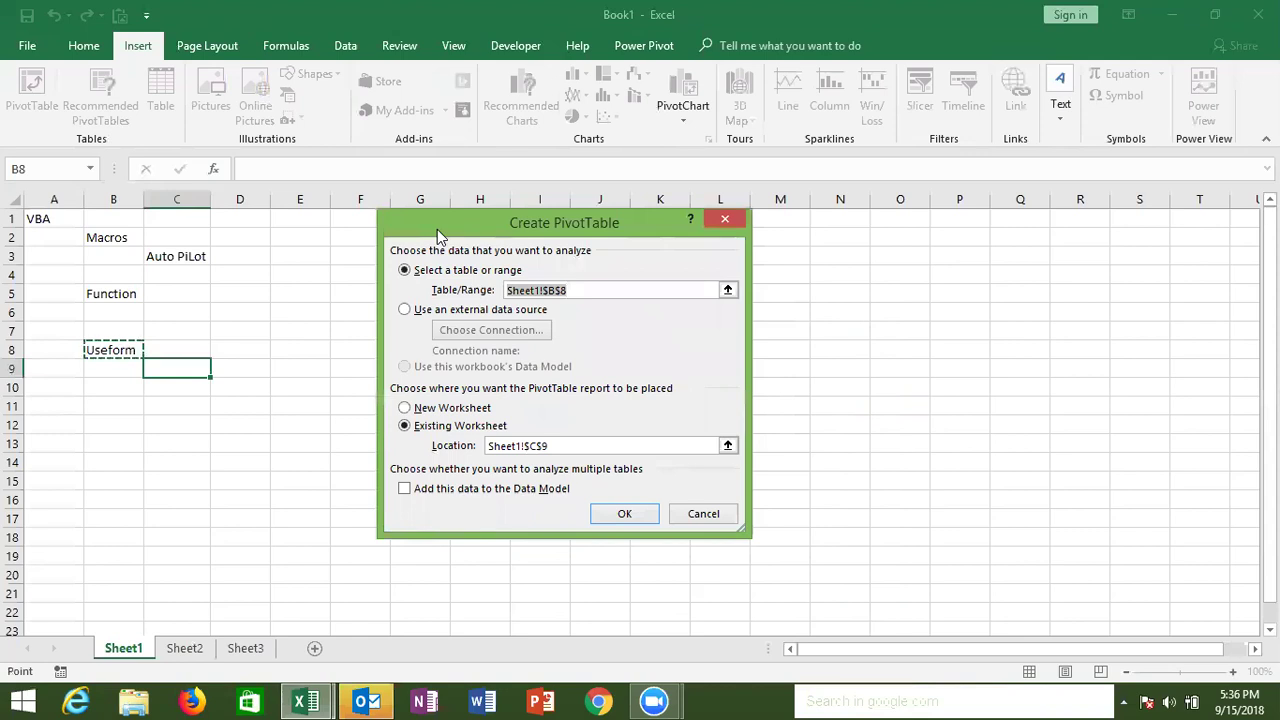
key(Escape)
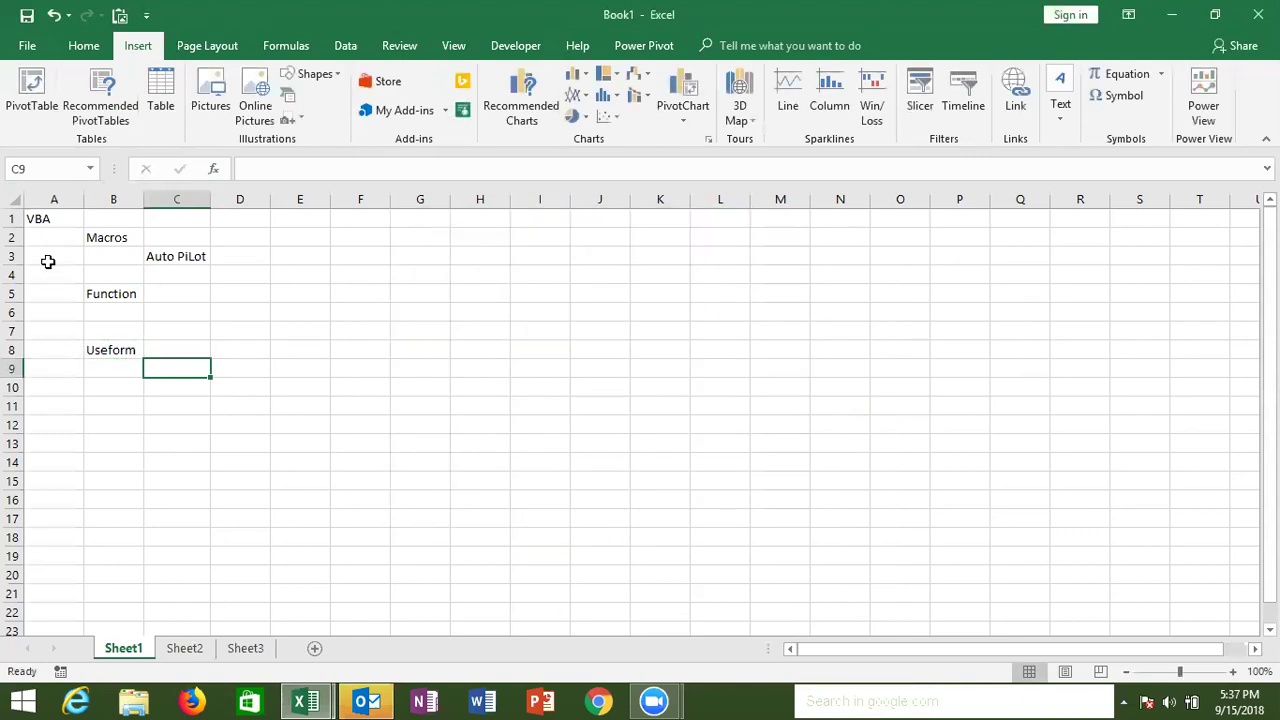
Review the outline by selecting B2, B5, B8, then ranges A1:C9 and A1:D8, and deselect
click(95, 239)
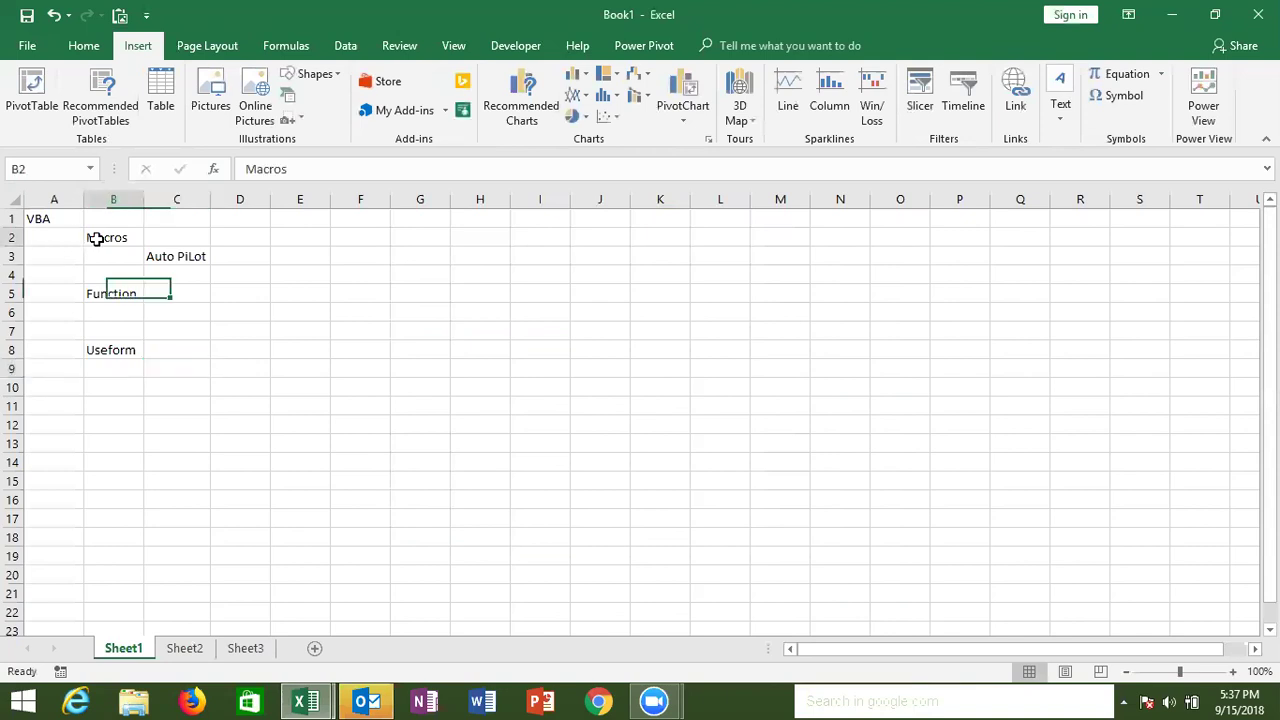
click(104, 295)
click(106, 352)
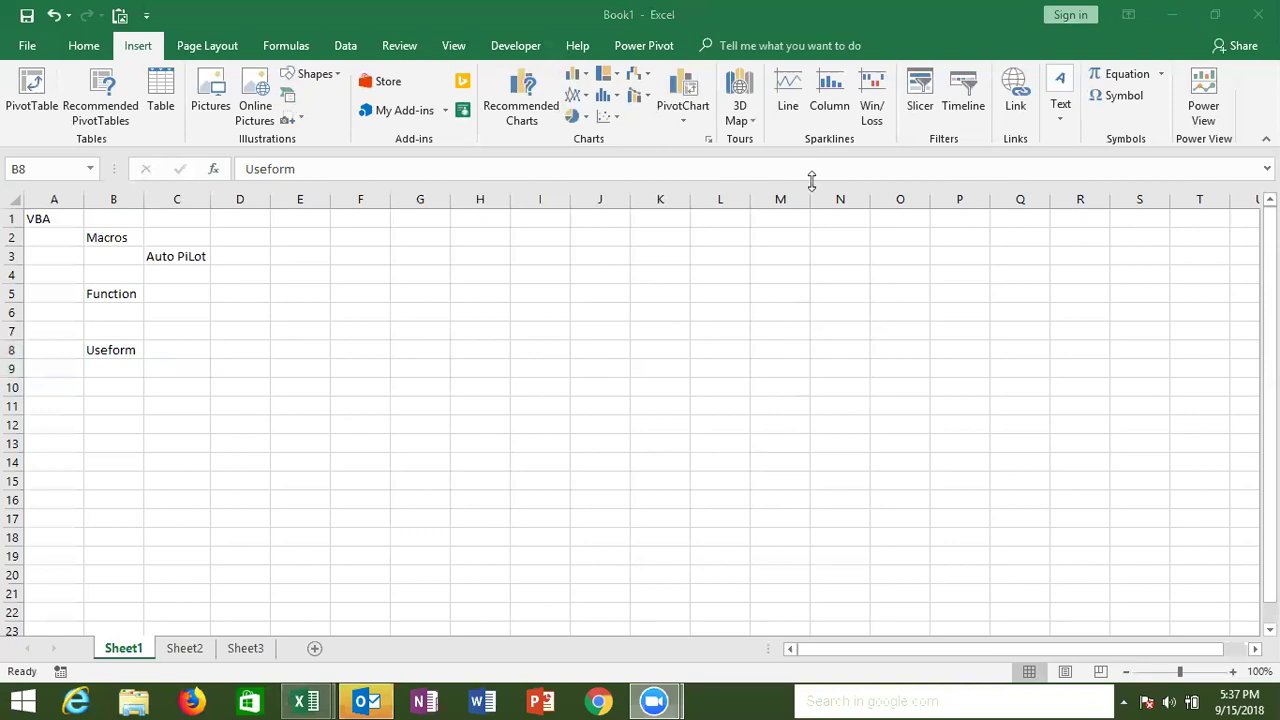
click(192, 349)
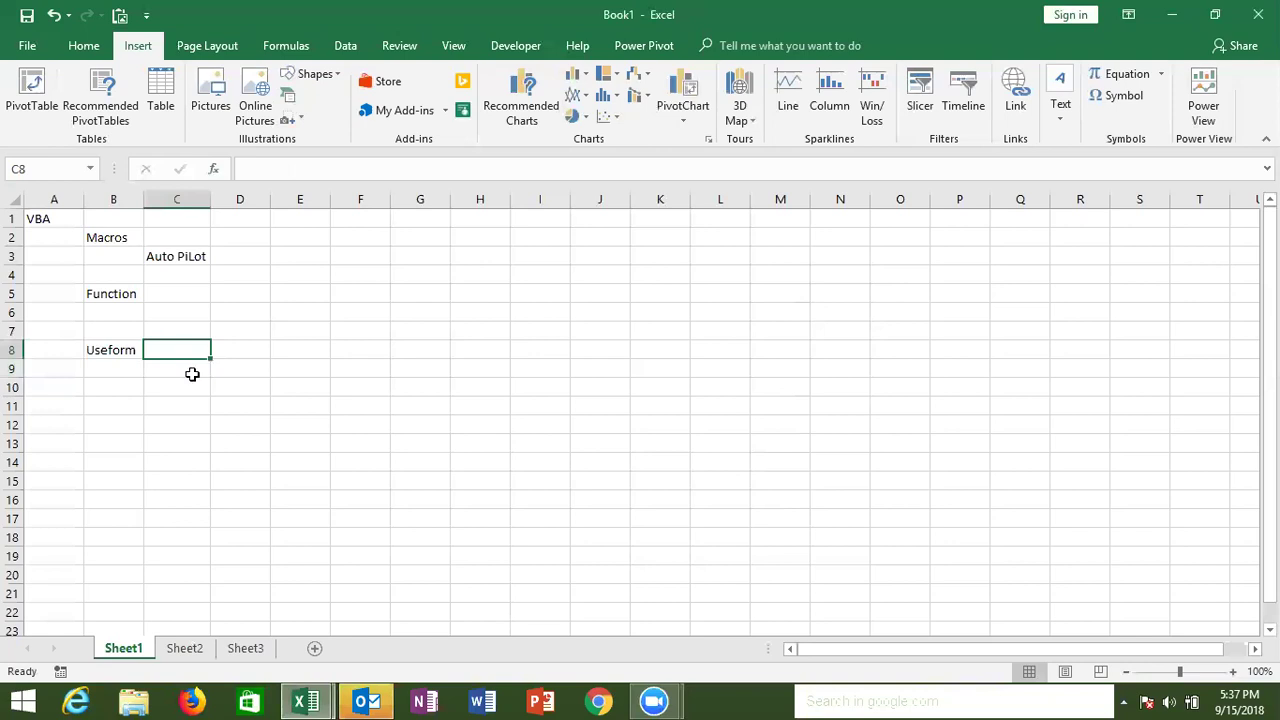
click(190, 374)
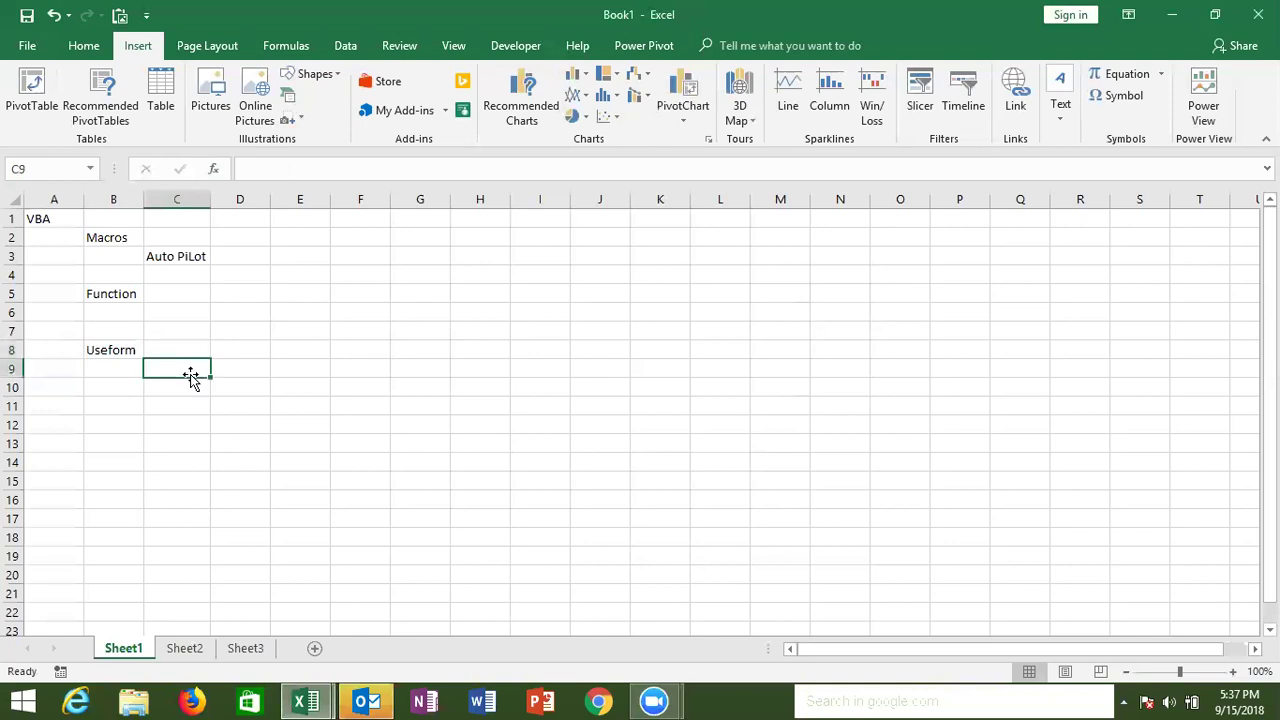
click(62, 220)
drag(62, 220, 173, 369)
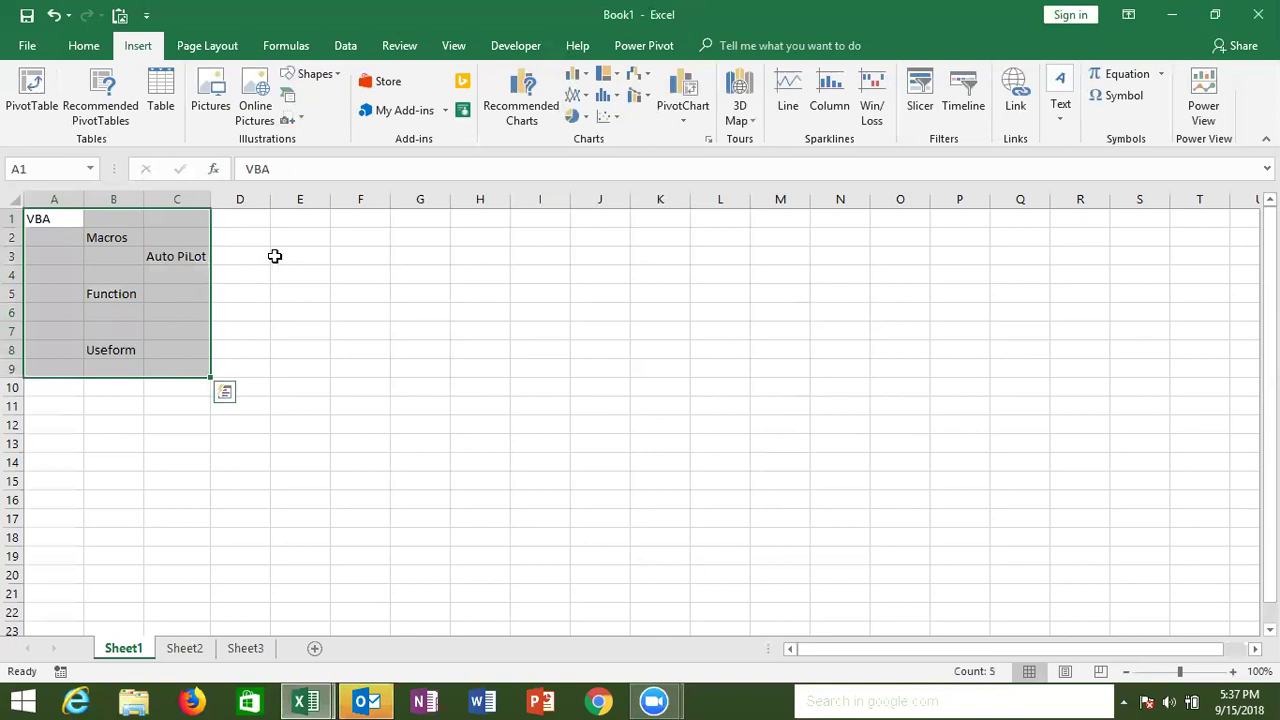
drag(291, 217, 412, 360)
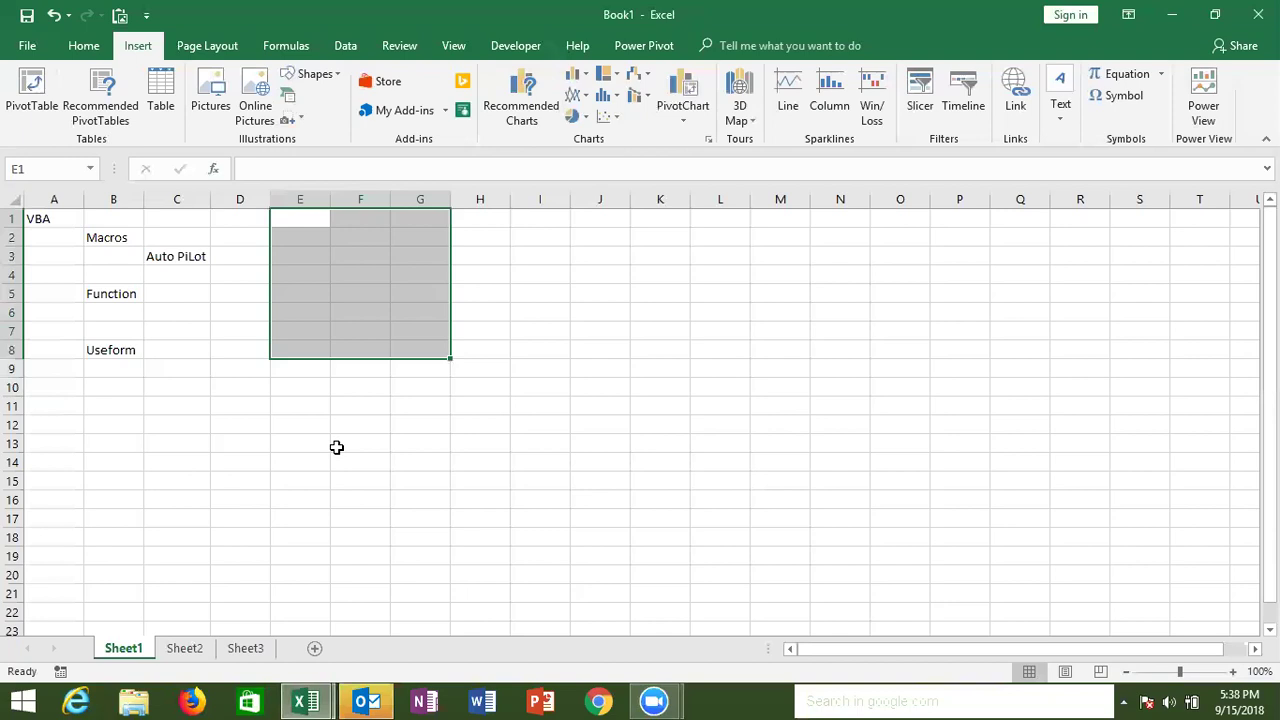
click(62, 221)
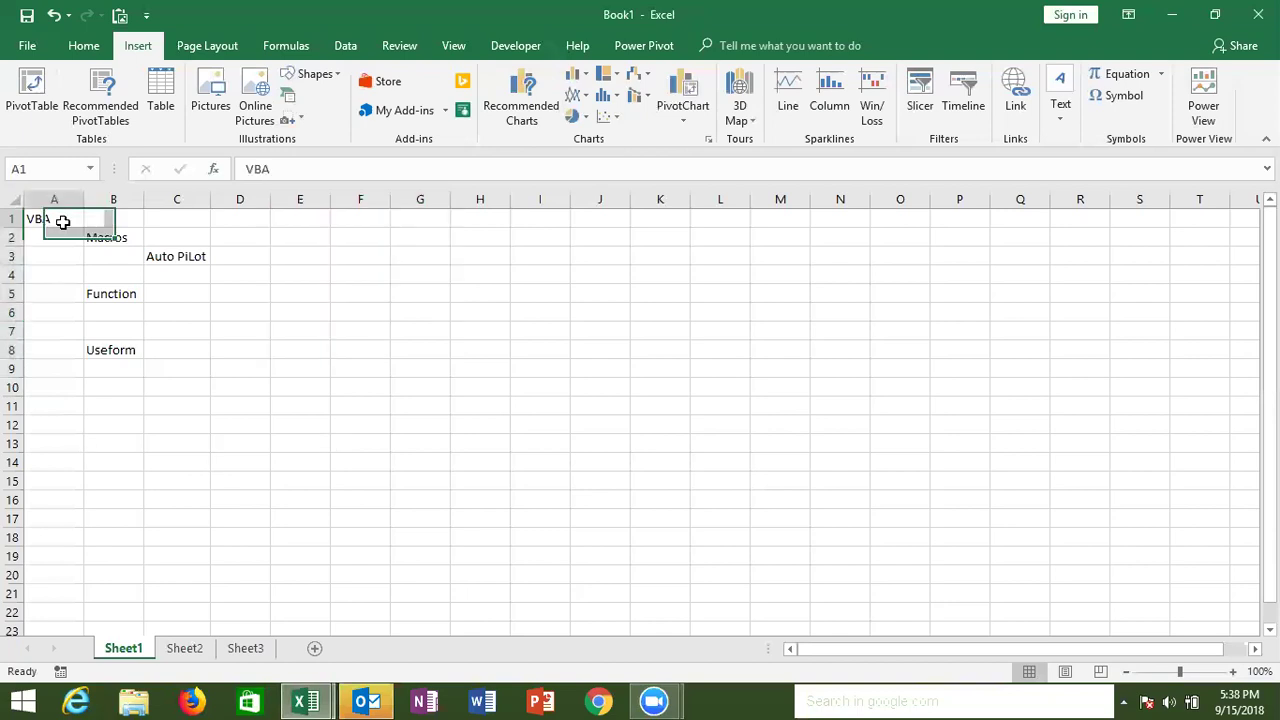
drag(62, 221, 233, 363)
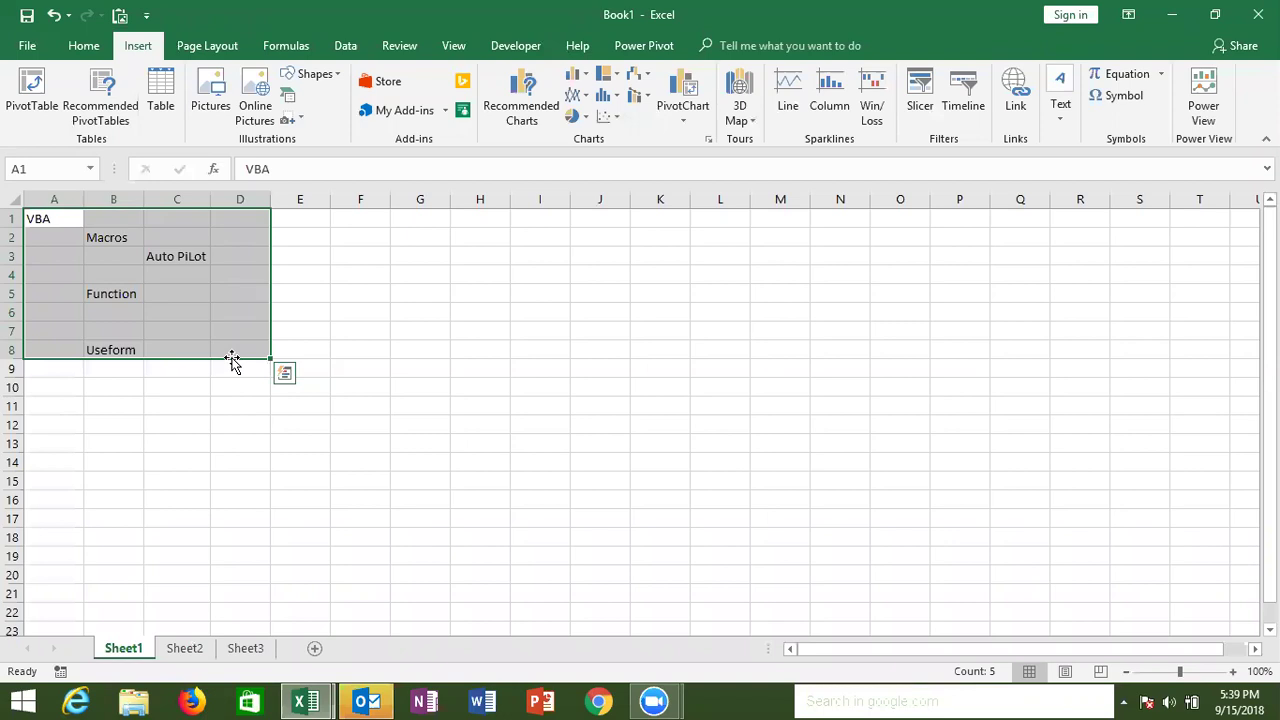
click(462, 316)
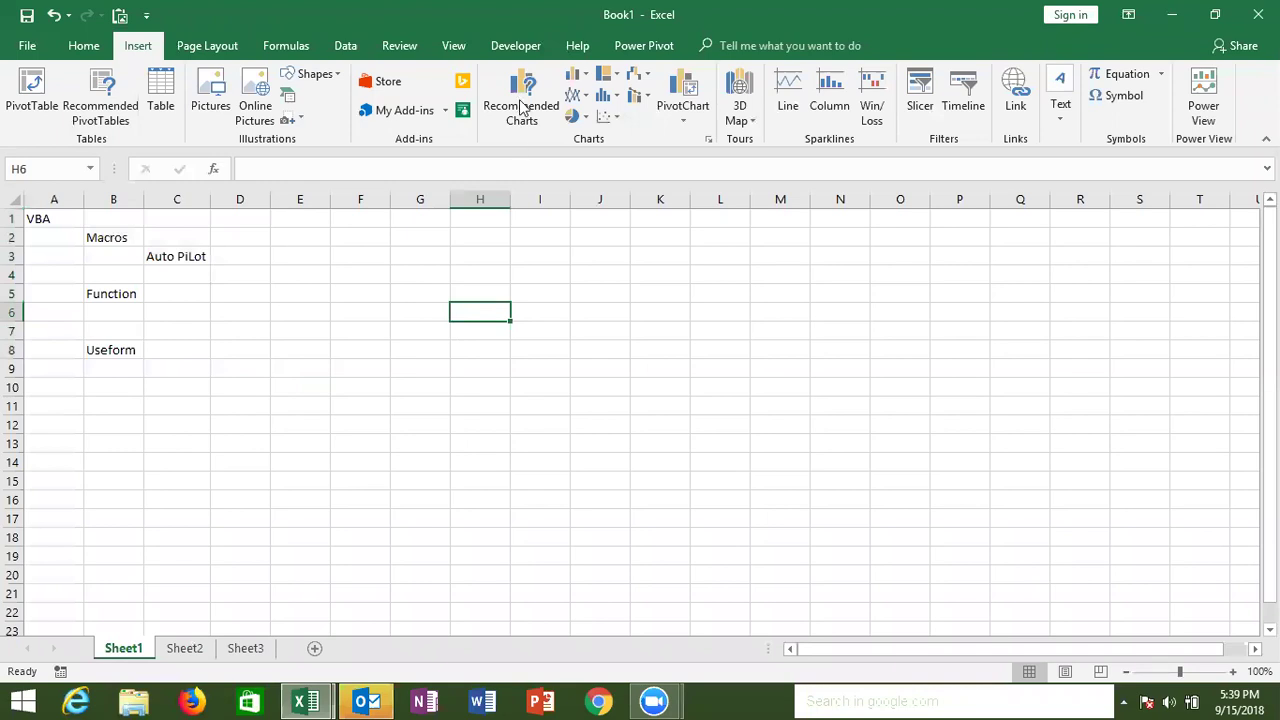
Show the Developer tab and verify it is ticked in Options > Customize Ribbon, then close Options
click(530, 56)
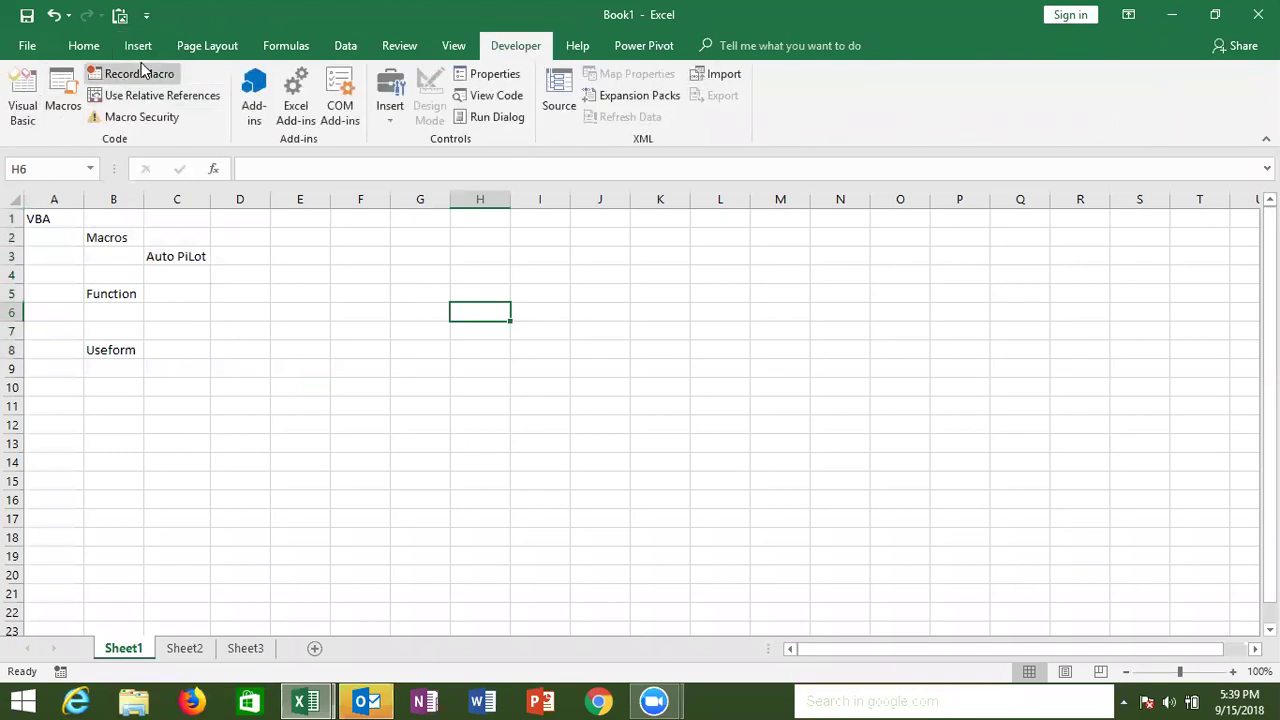
click(30, 46)
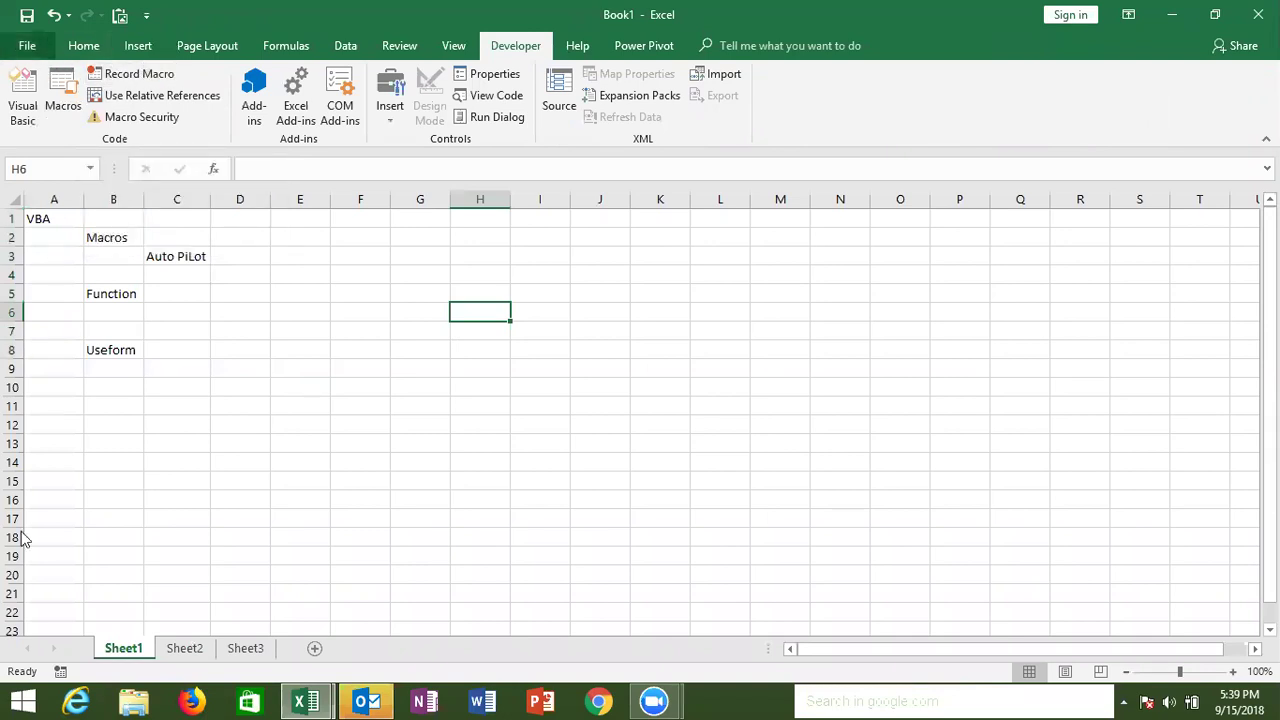
click(51, 572)
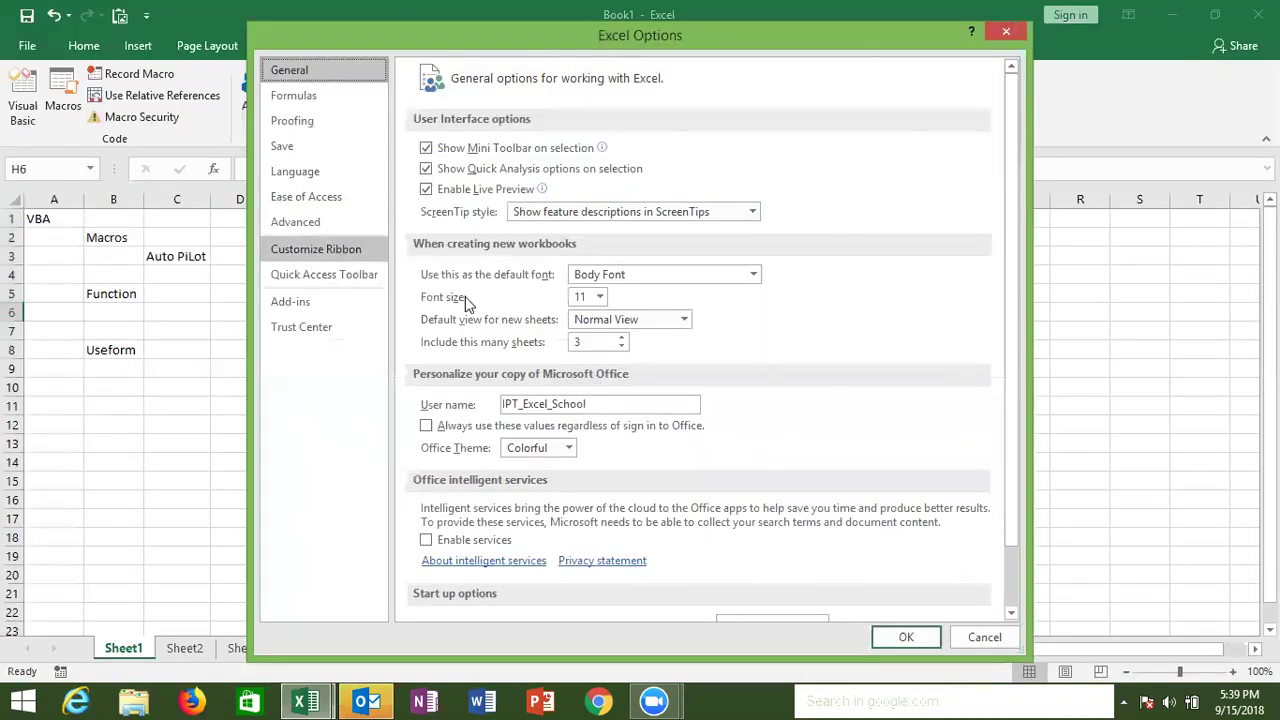
click(338, 248)
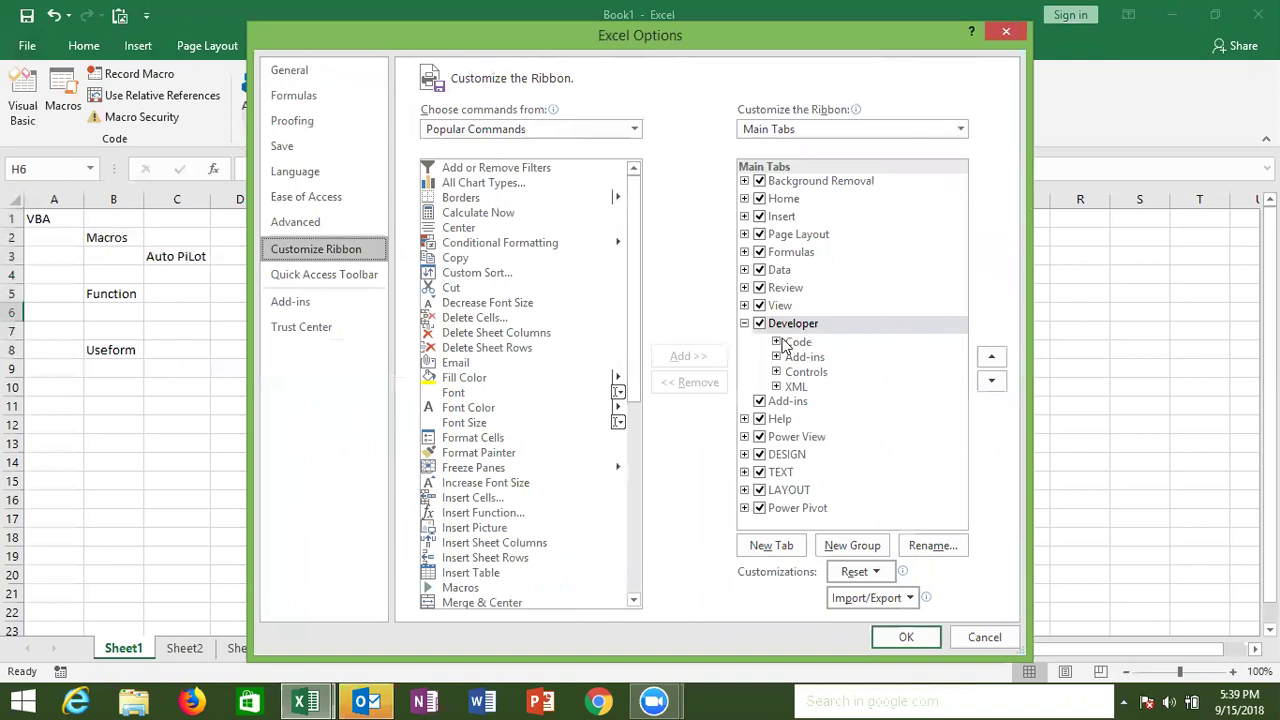
click(745, 324)
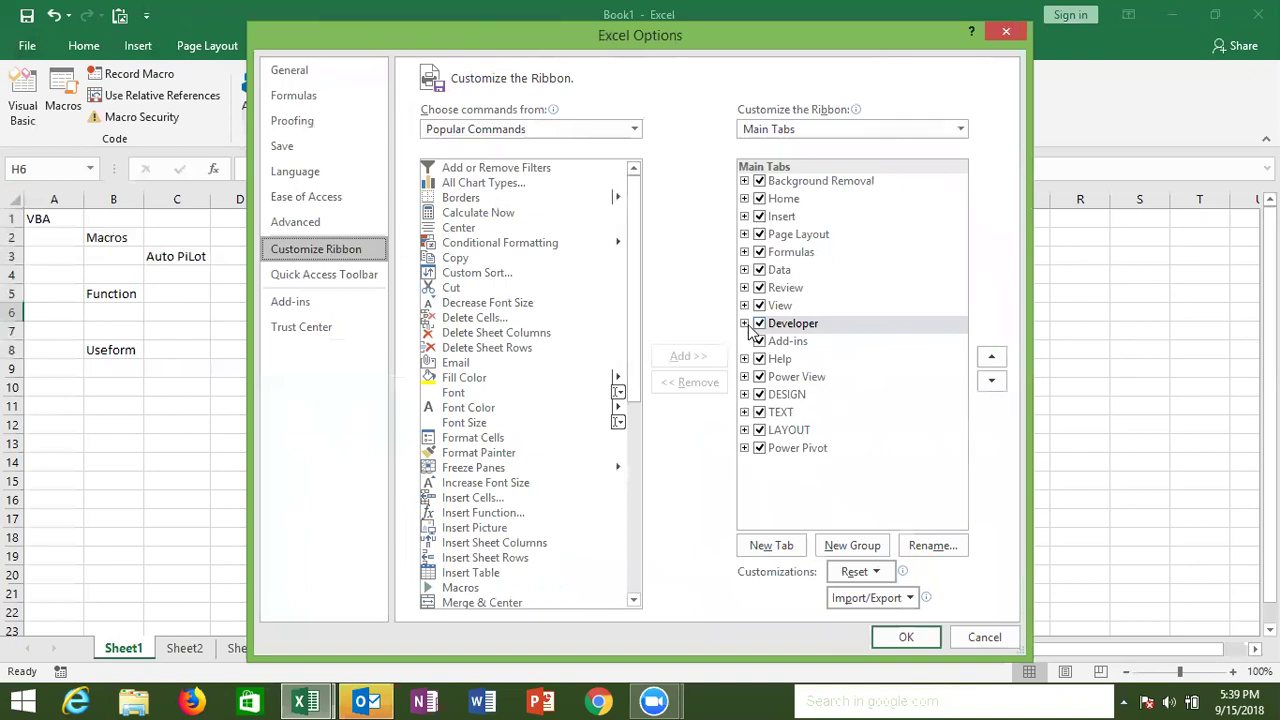
click(1004, 35)
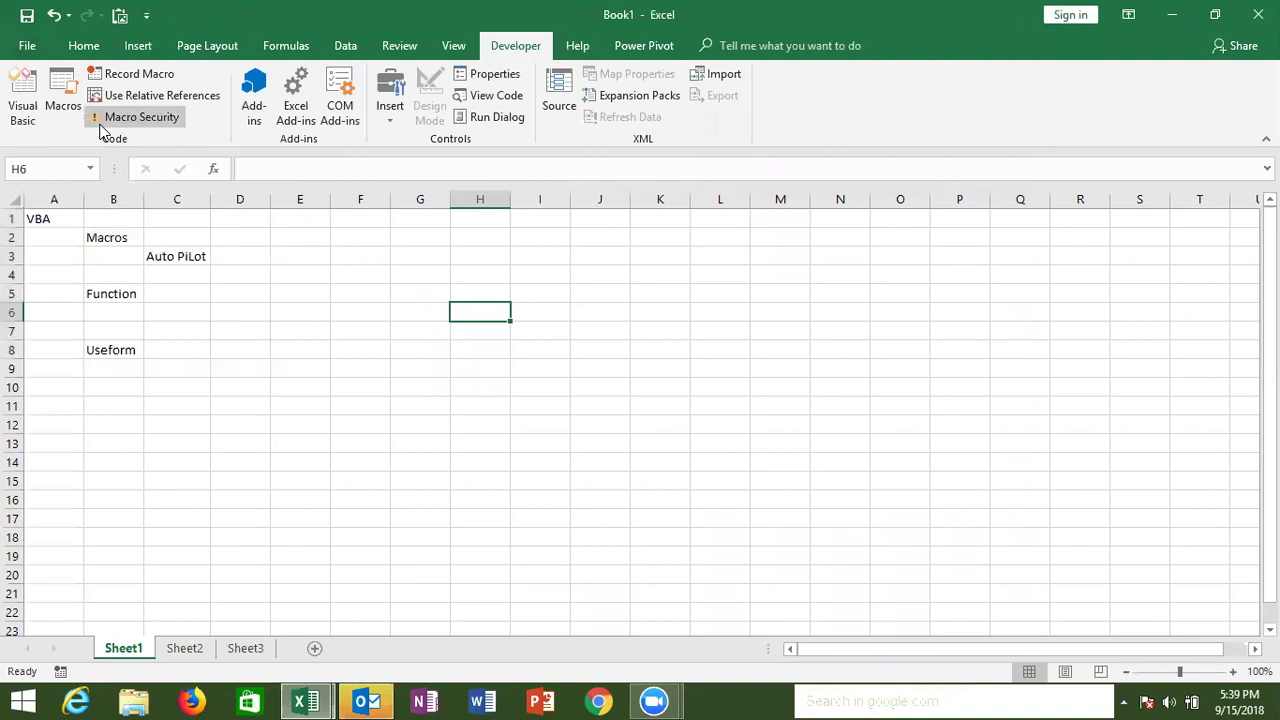
Open Macro Security at Trust Center's Macro Settings ('Enable all macros') and move the dialog aside
click(100, 124)
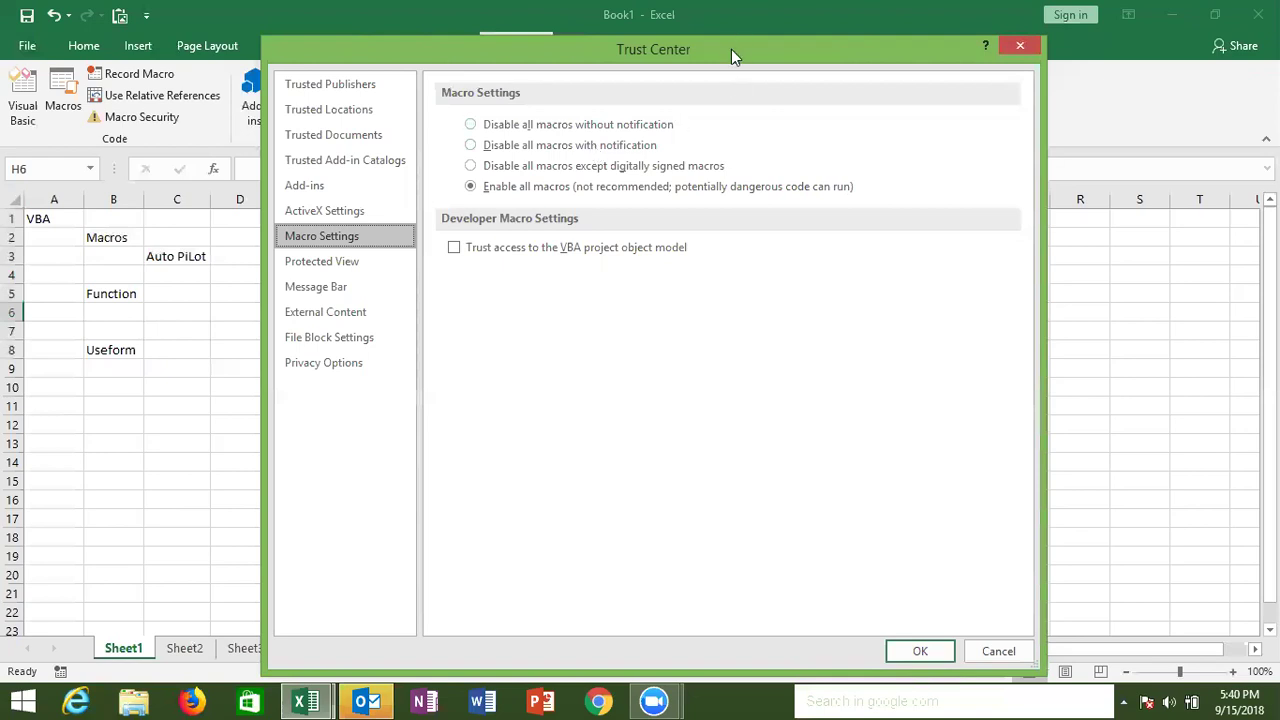
drag(733, 51, 1004, 18)
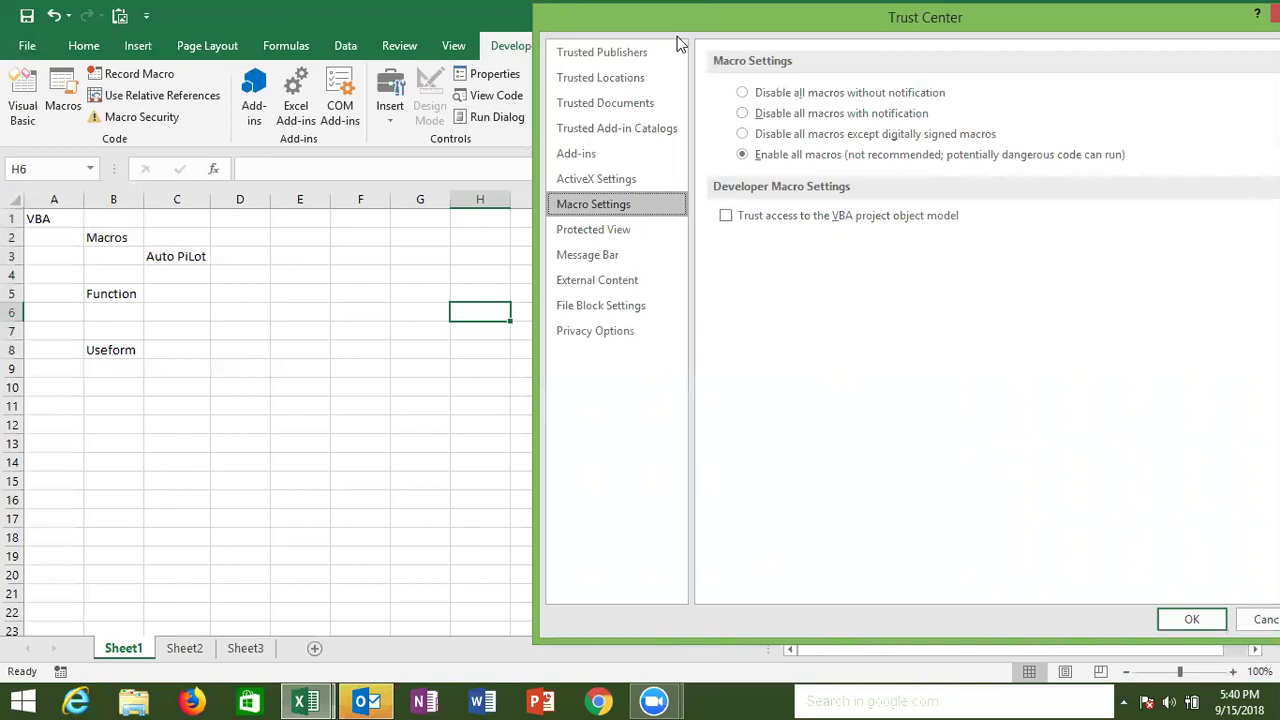
Close the Trust Center and bring up the Save As dialog for Book1
click(1108, 14)
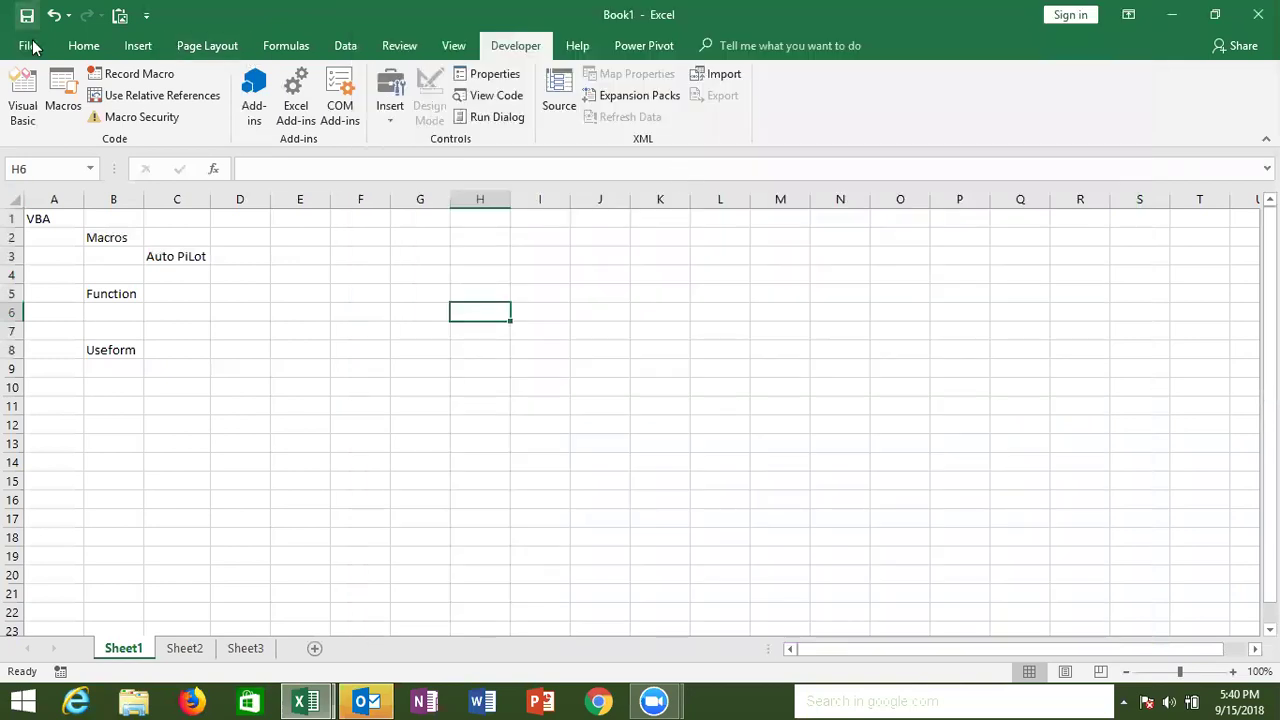
key(ctrl+s)
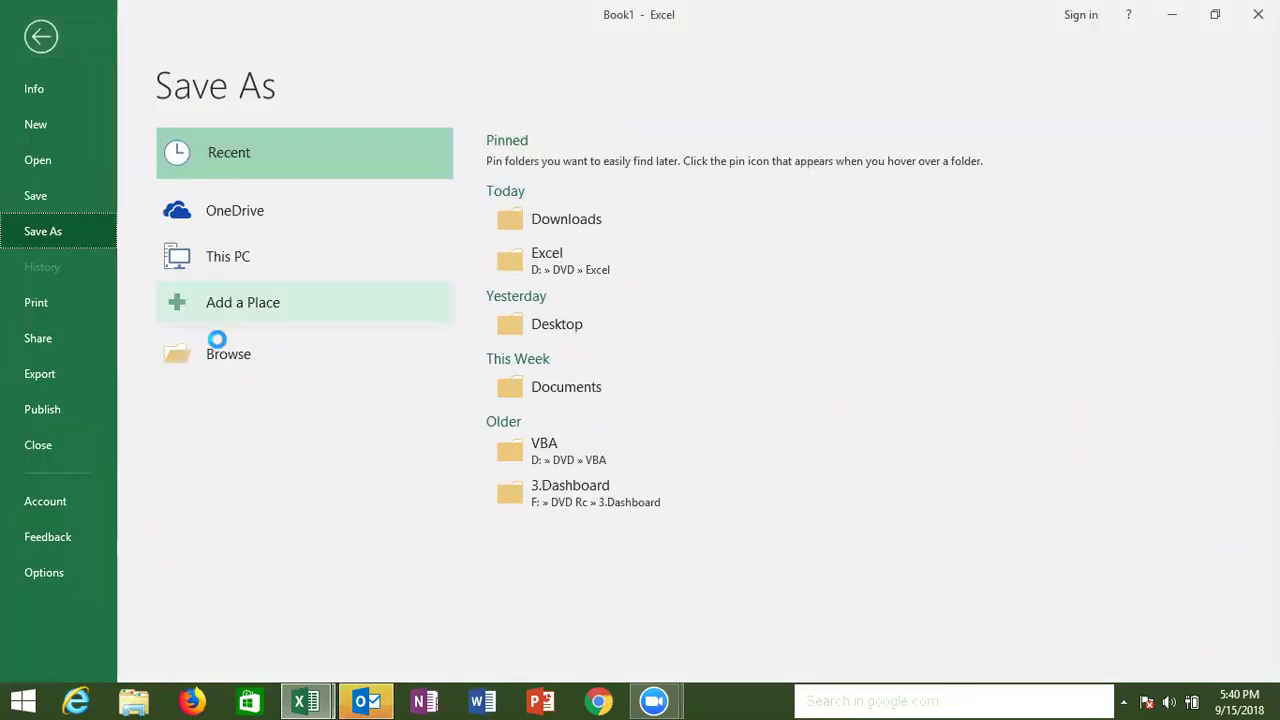
click(217, 345)
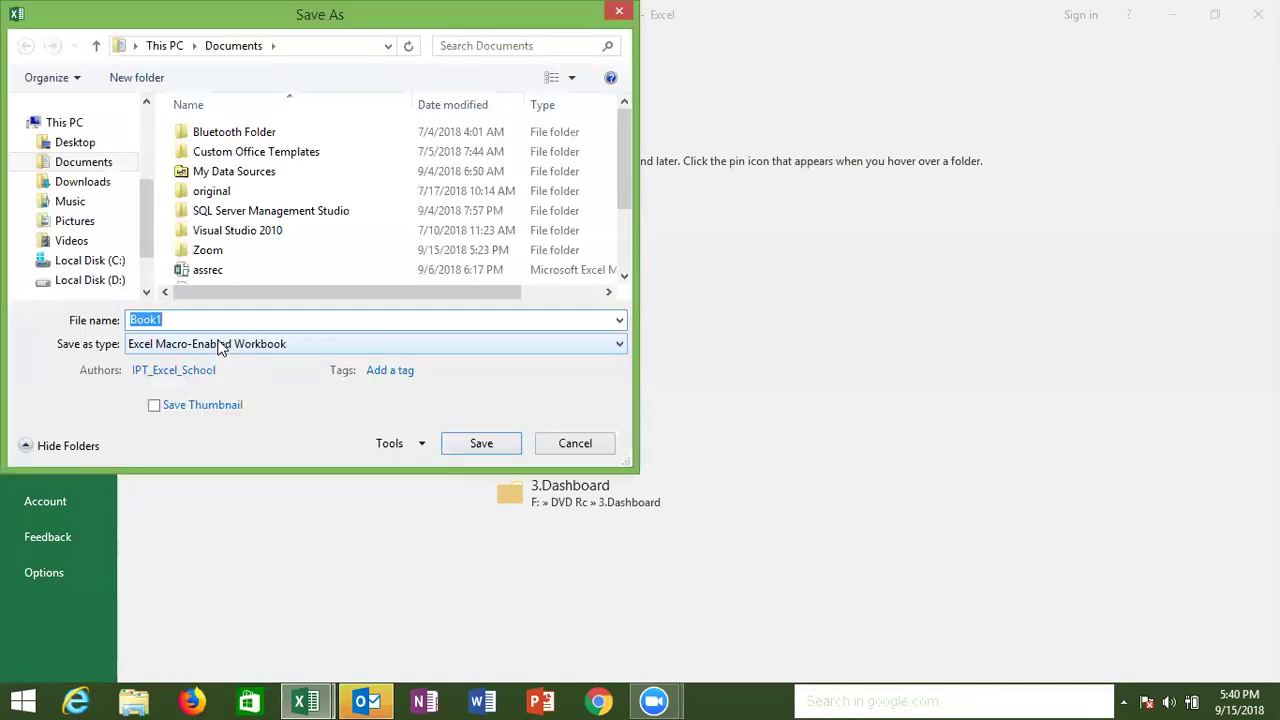
Compare Excel Workbook and Excel Macro-Enabled Workbook save types, then cancel saving
click(220, 345)
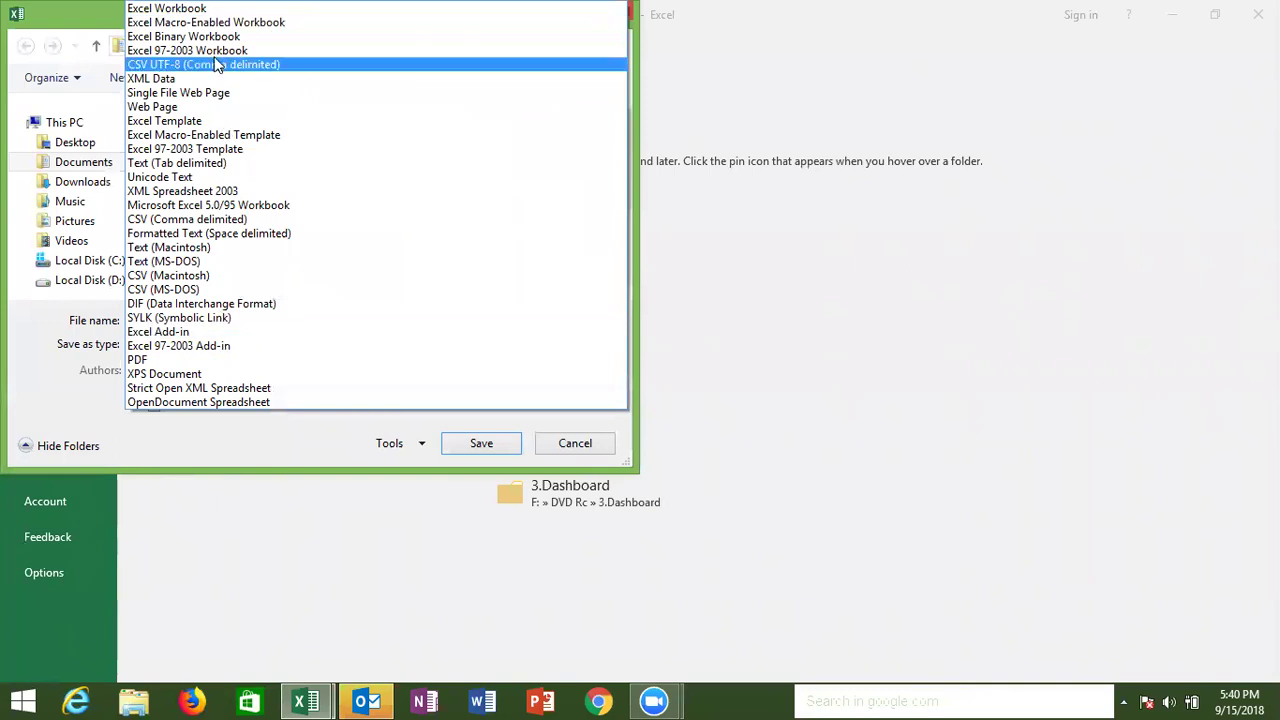
click(213, 10)
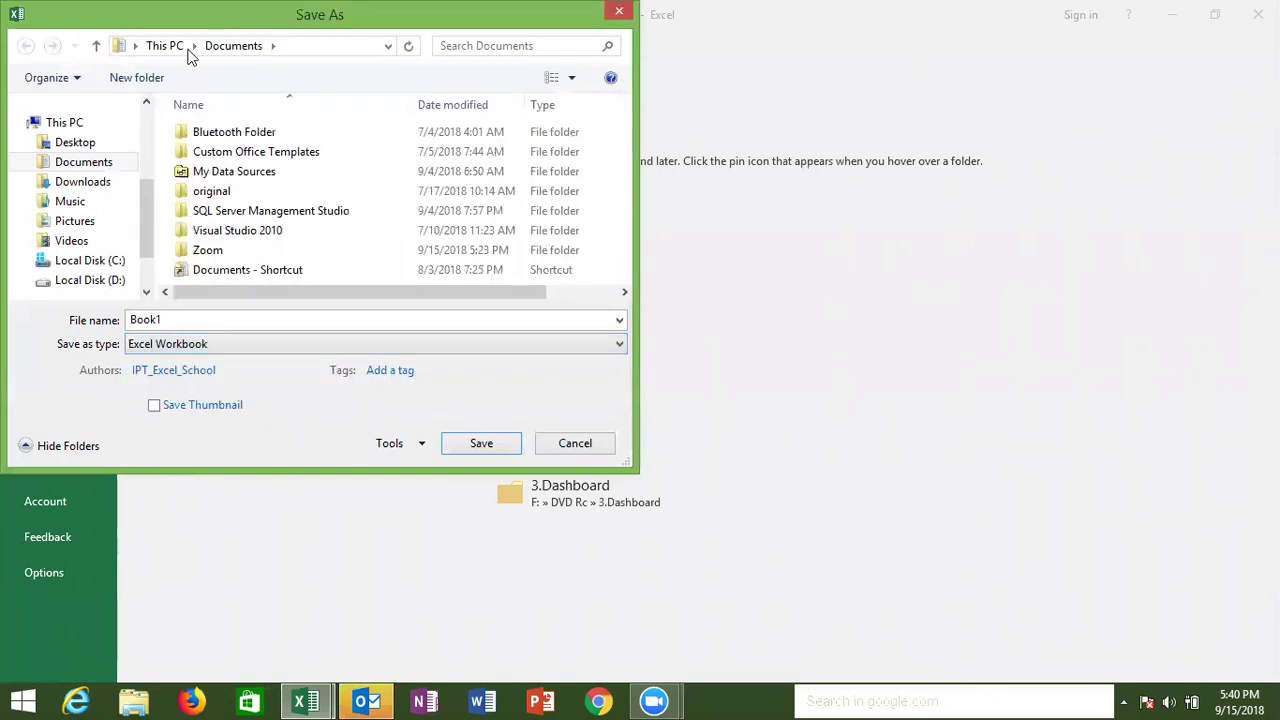
key(alt+Down)
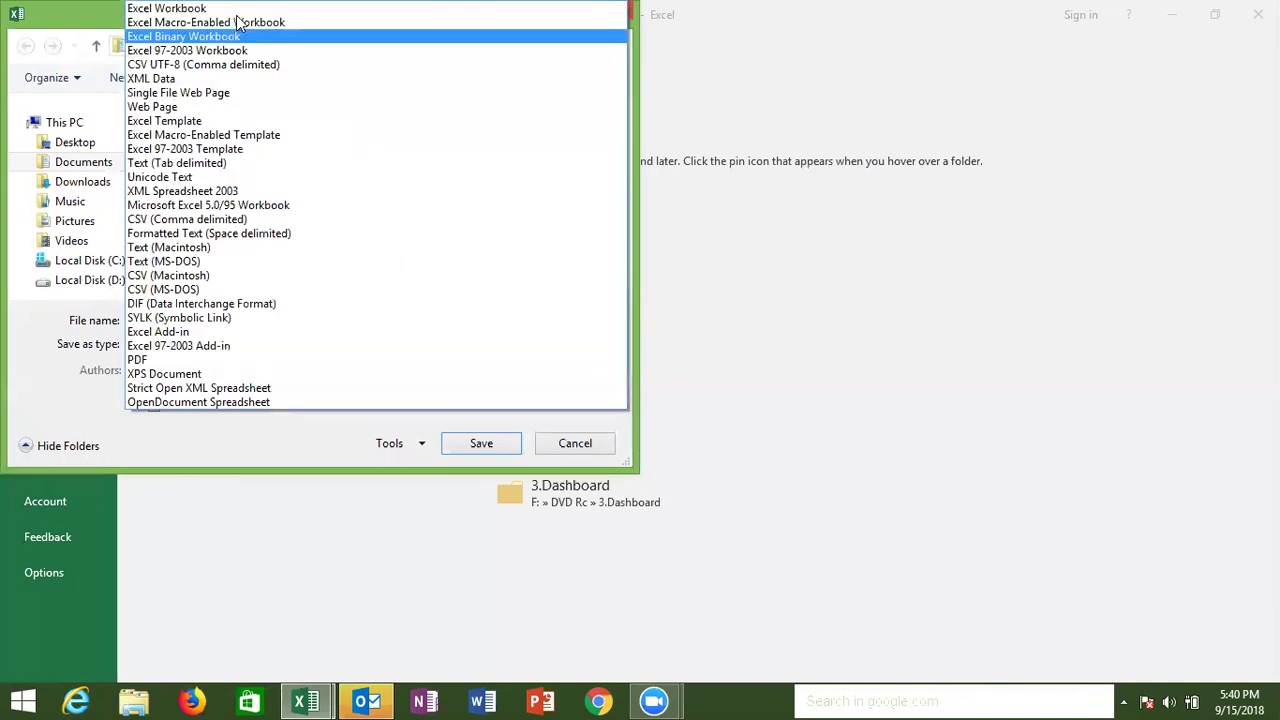
click(243, 20)
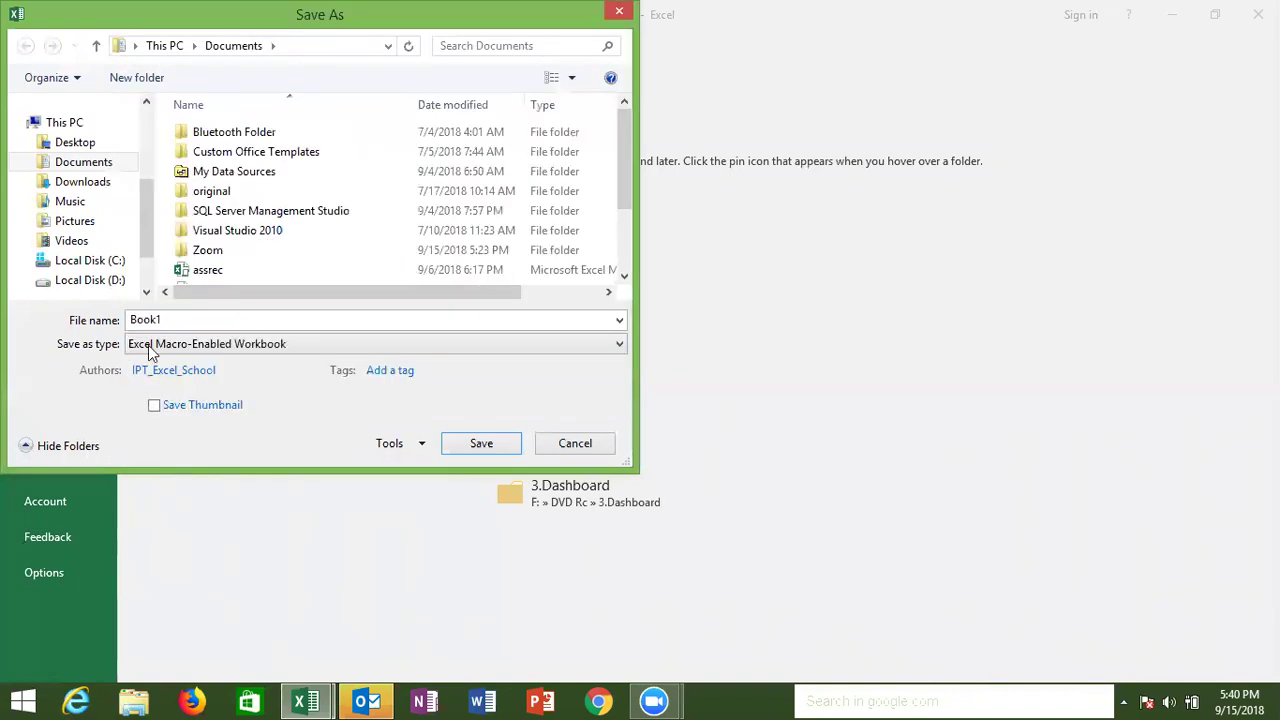
key(alt+Down)
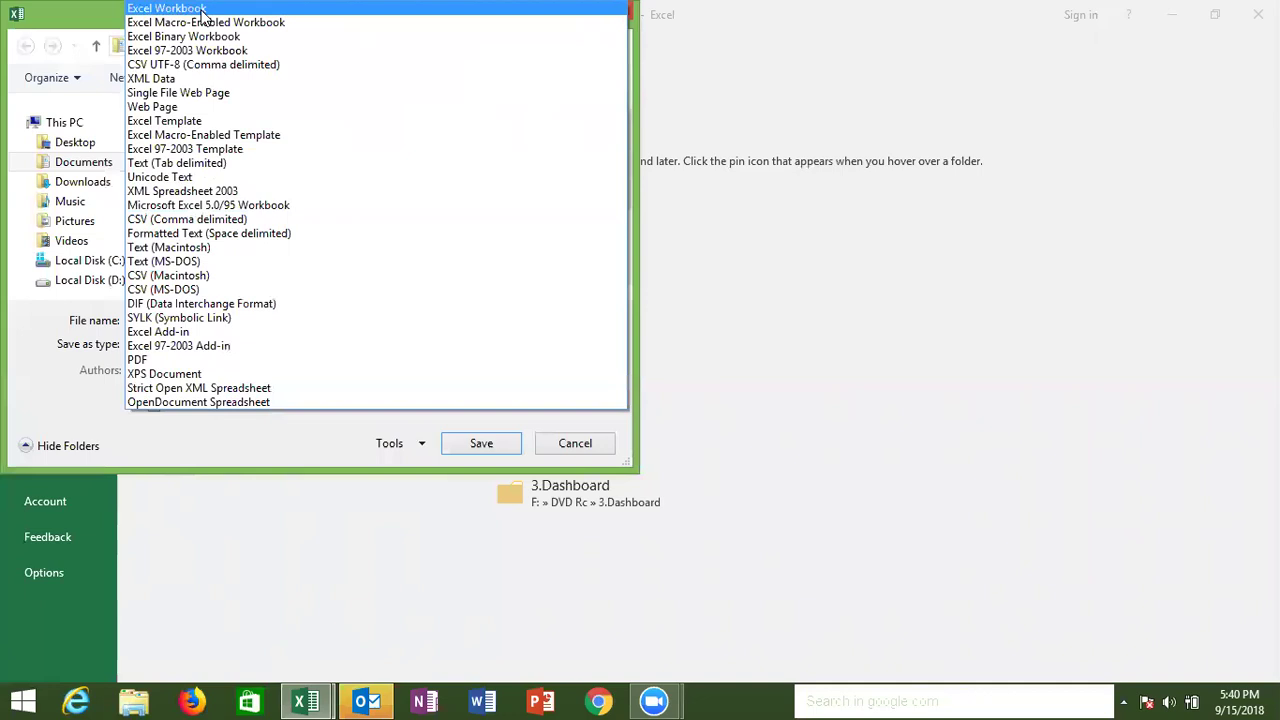
click(201, 10)
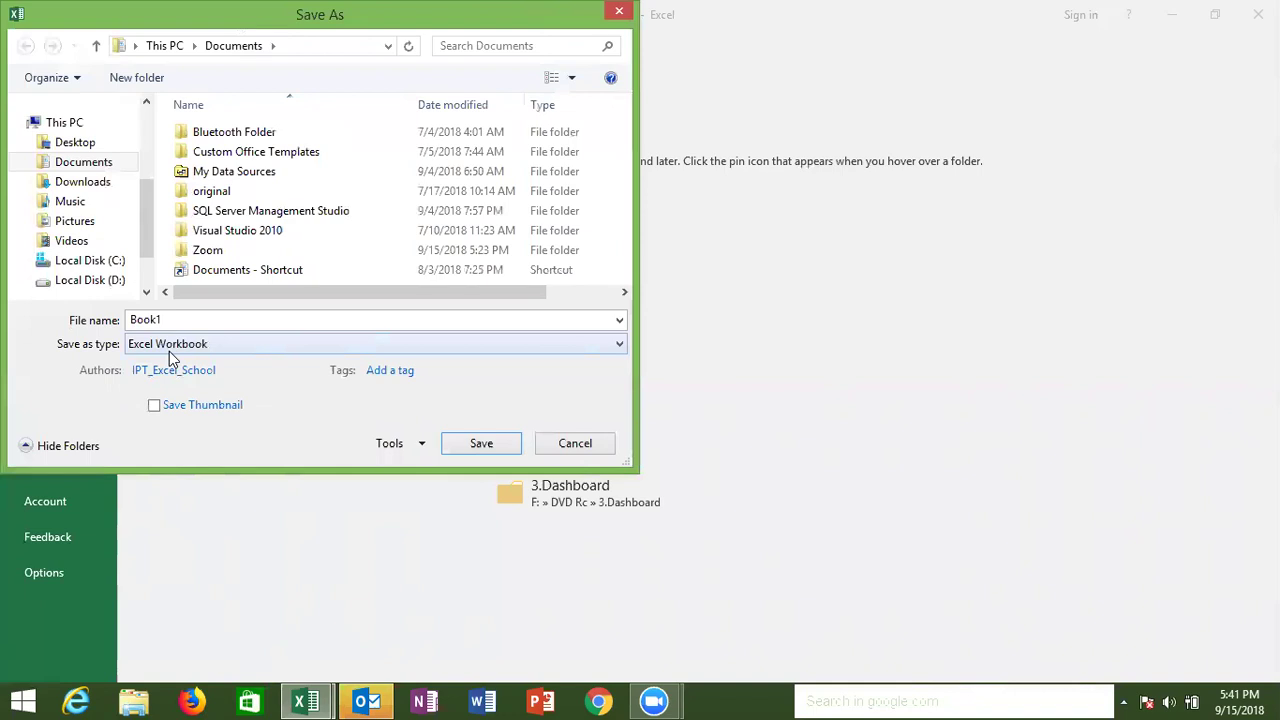
click(169, 351)
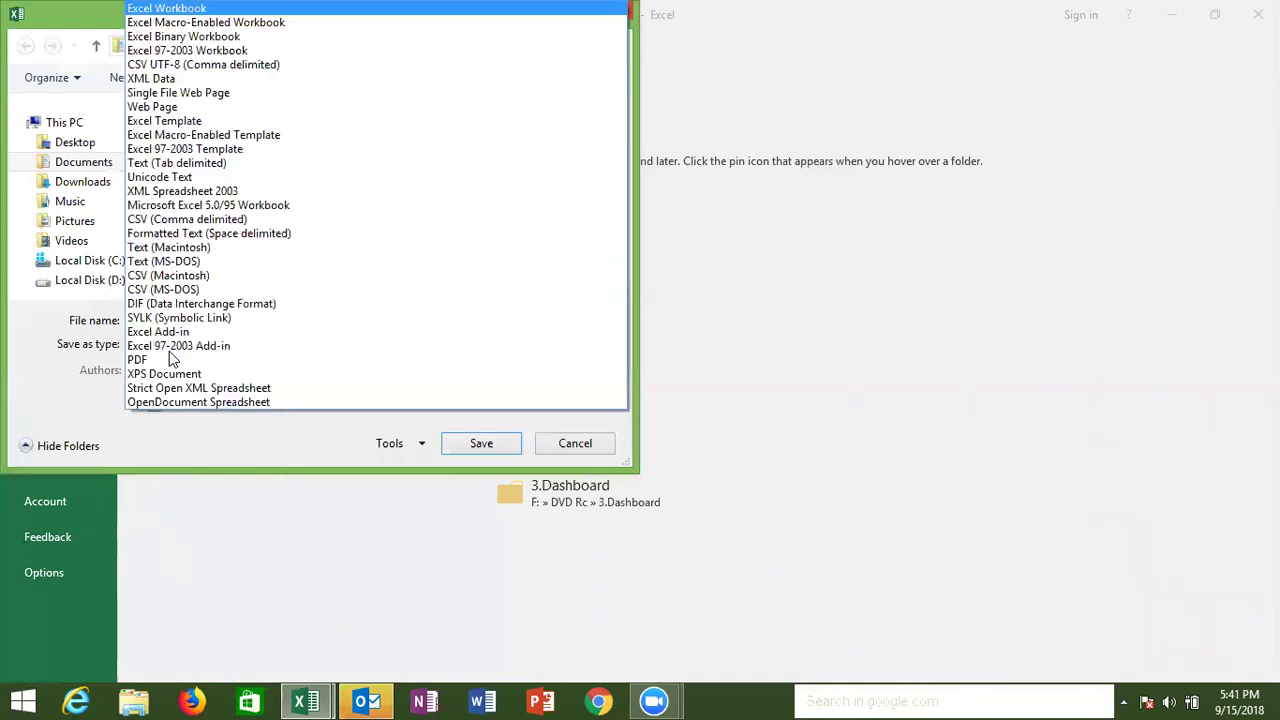
click(249, 23)
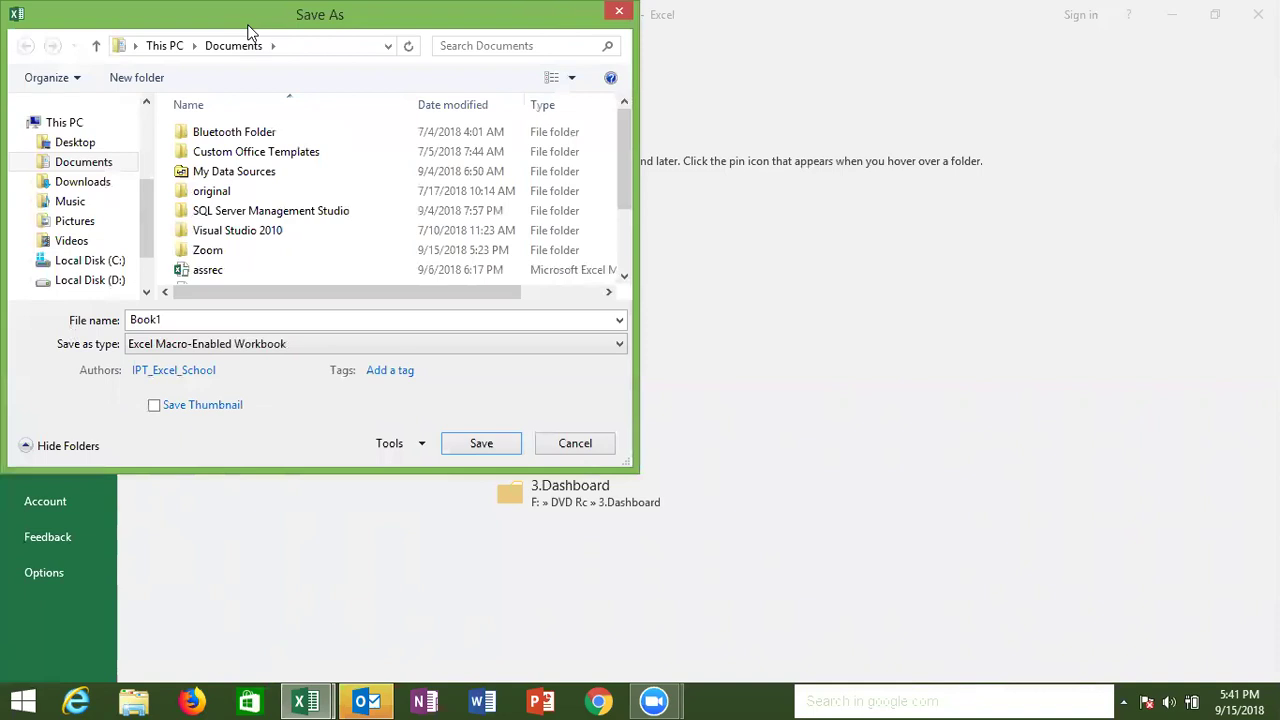
key(Escape)
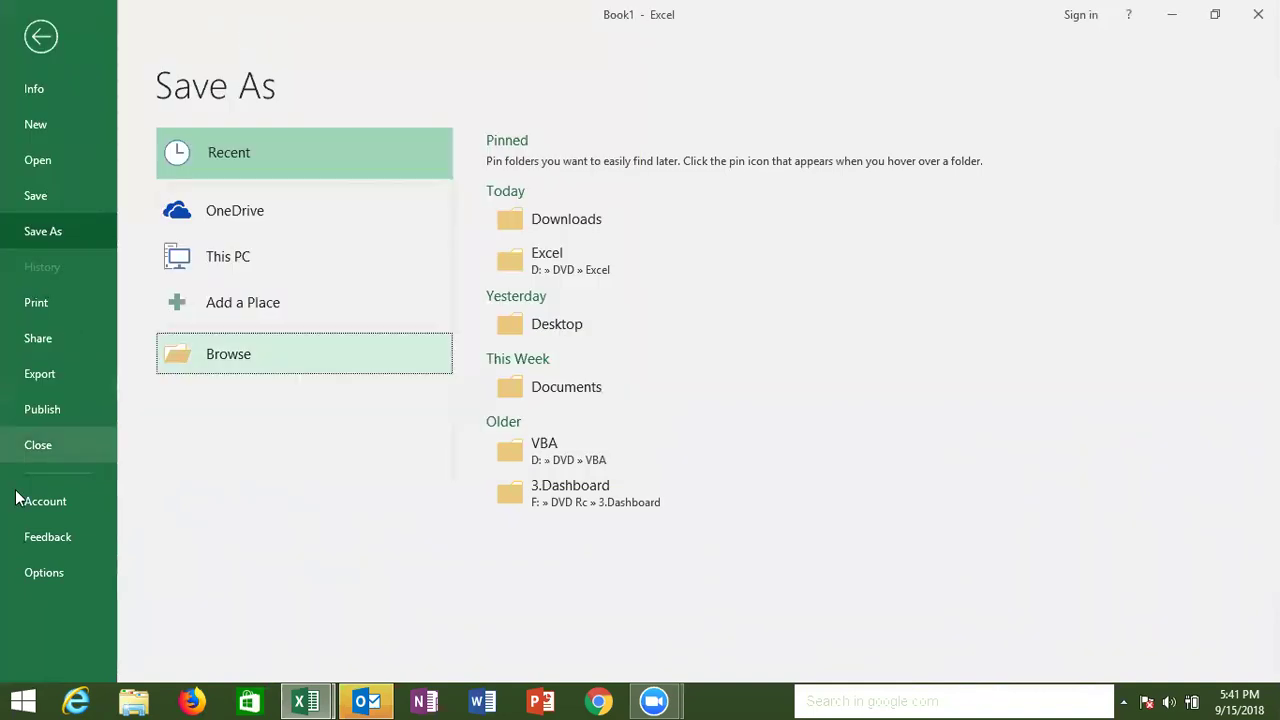
In Options' Save page, keep Excel Macro-Enabled Workbook as the default file format
click(37, 573)
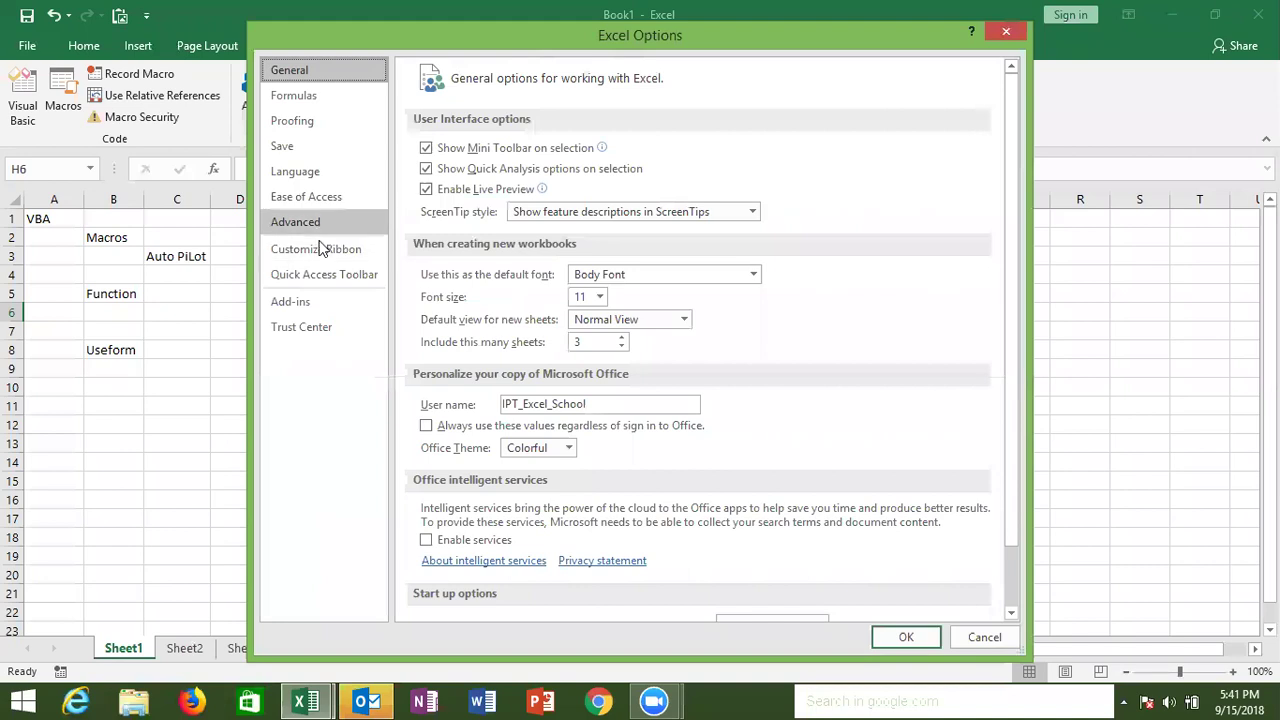
click(330, 146)
click(770, 150)
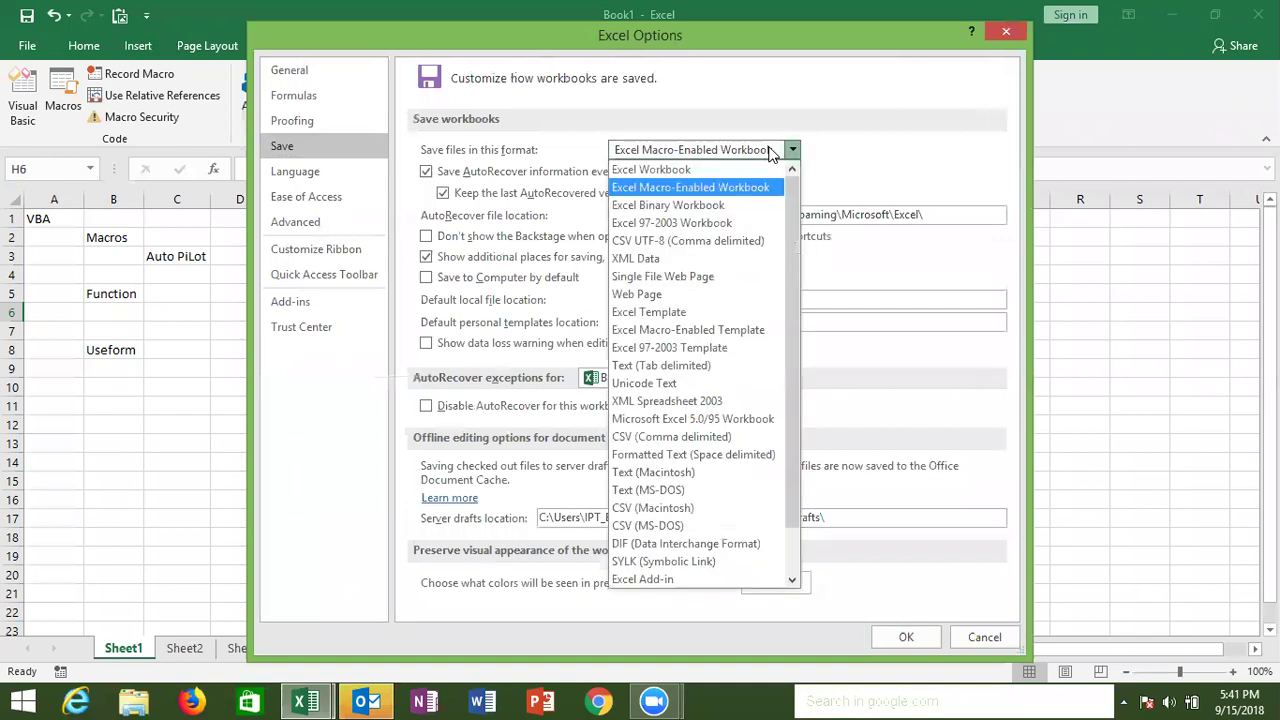
click(770, 151)
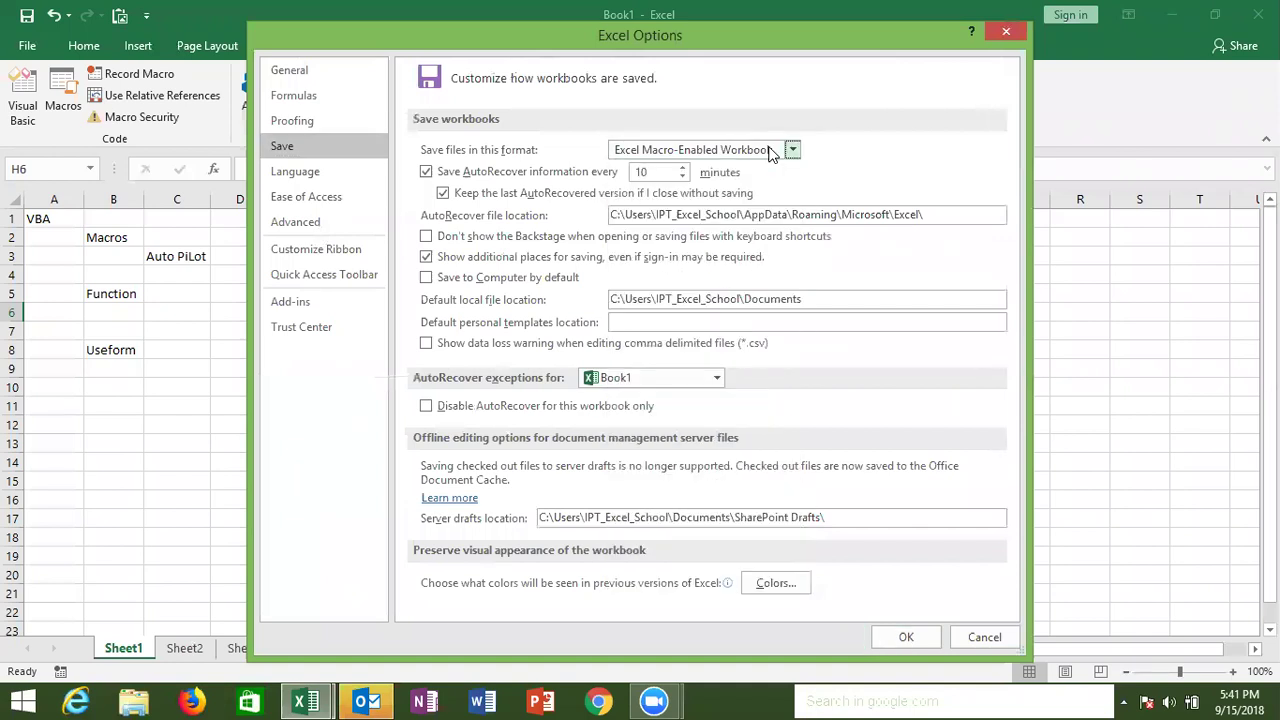
key(Return)
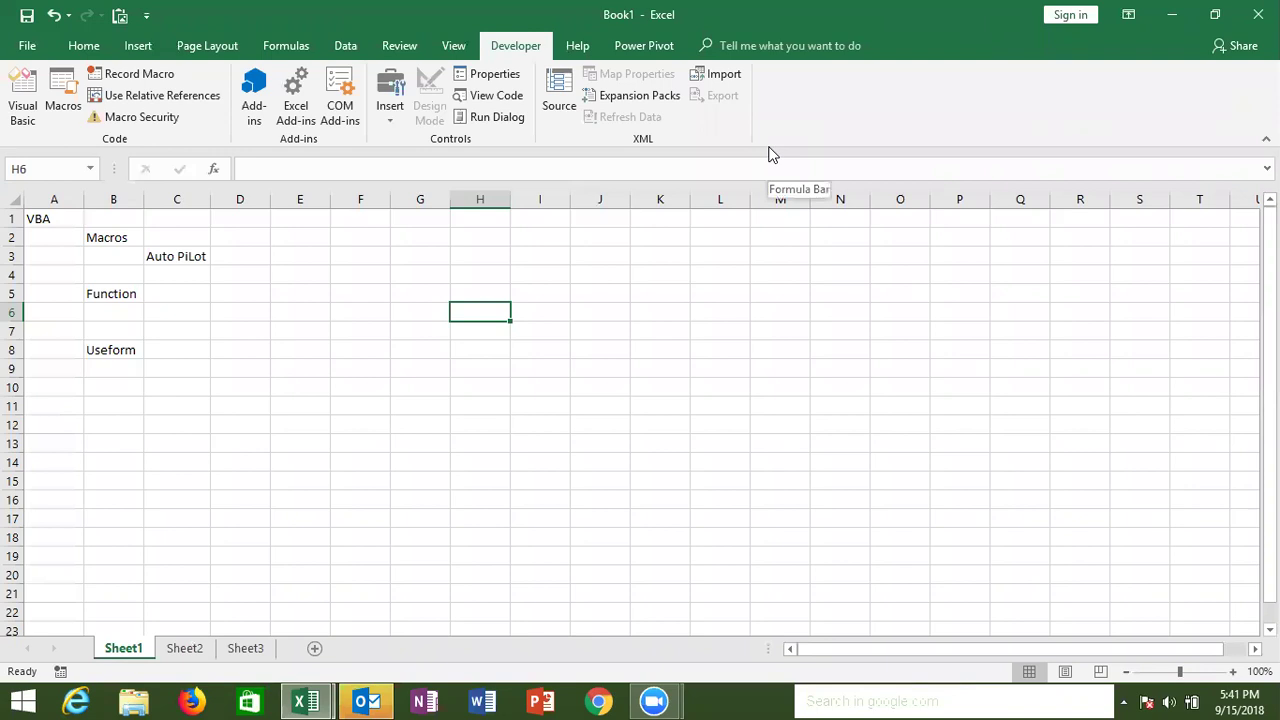
Go to the blank Sheet2 and show the View tab's Macros dropdown
click(185, 648)
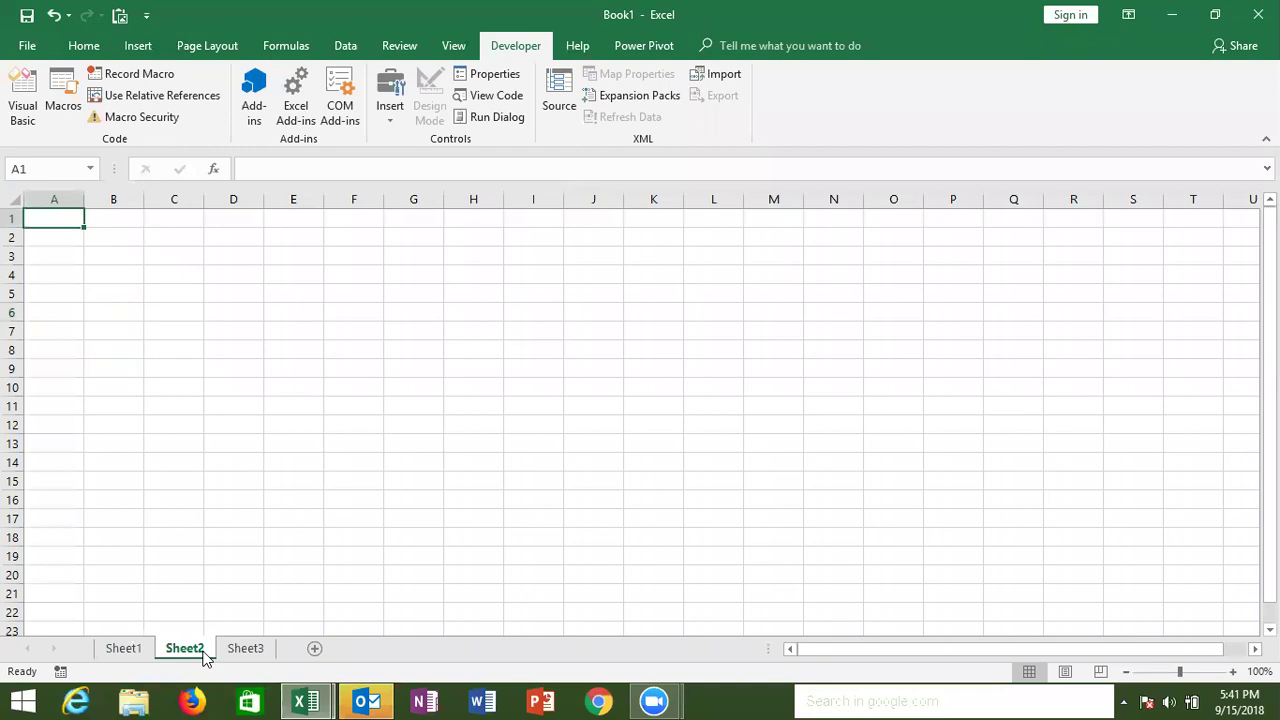
click(139, 650)
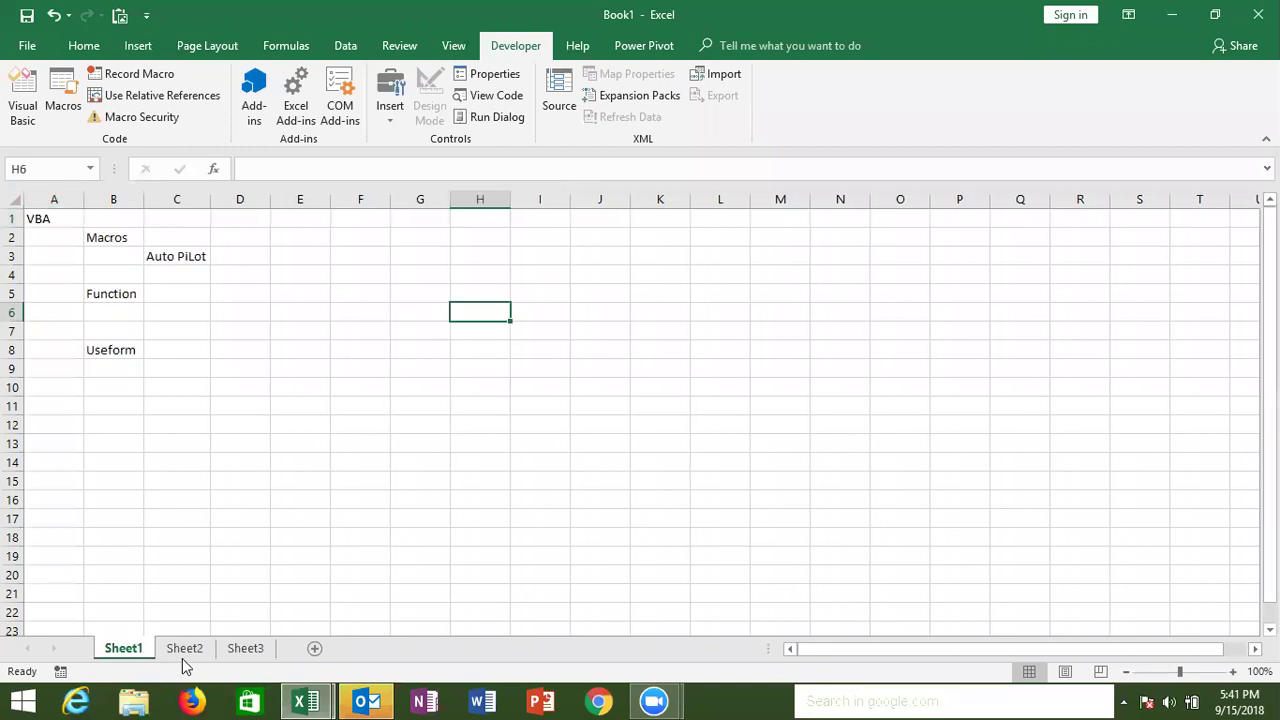
click(184, 649)
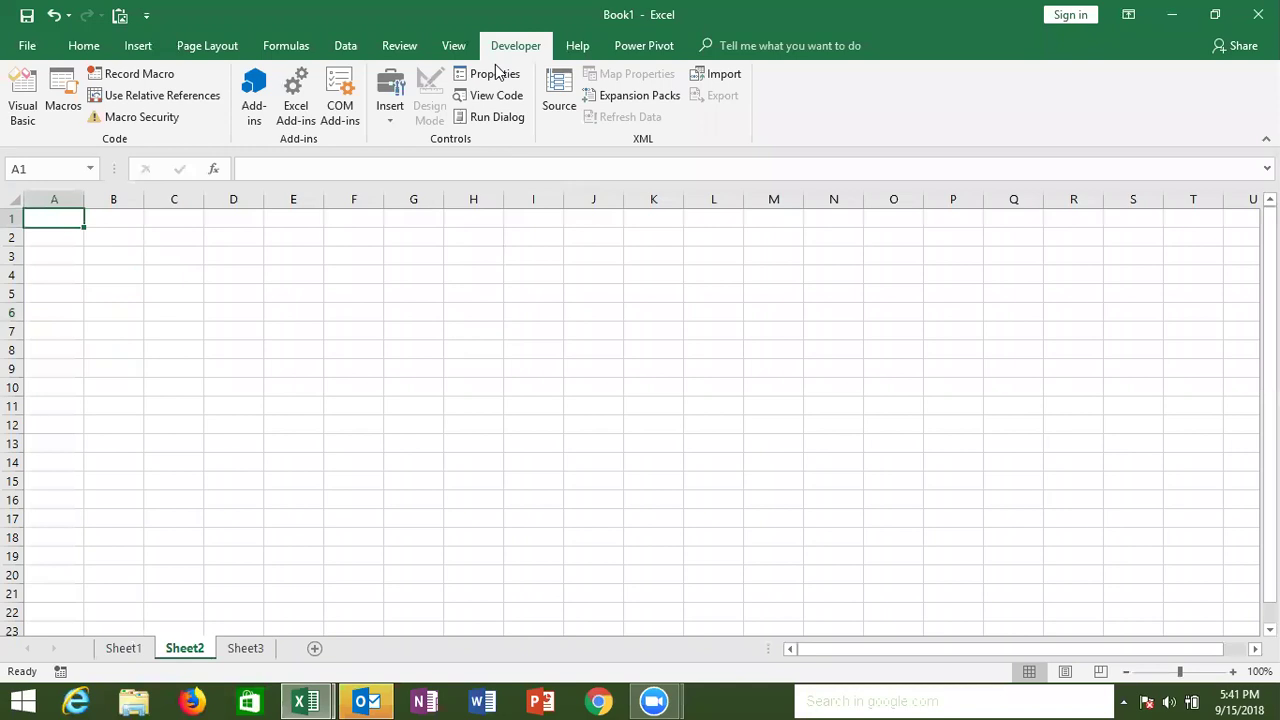
click(447, 50)
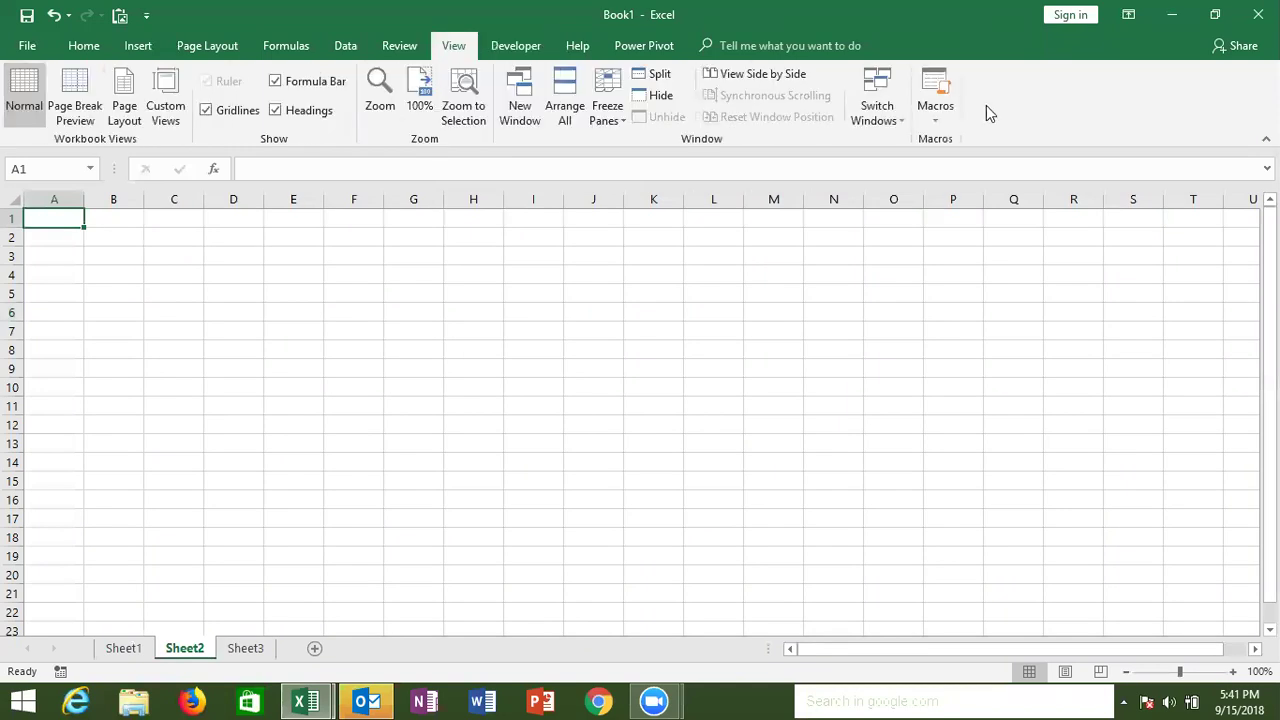
click(930, 120)
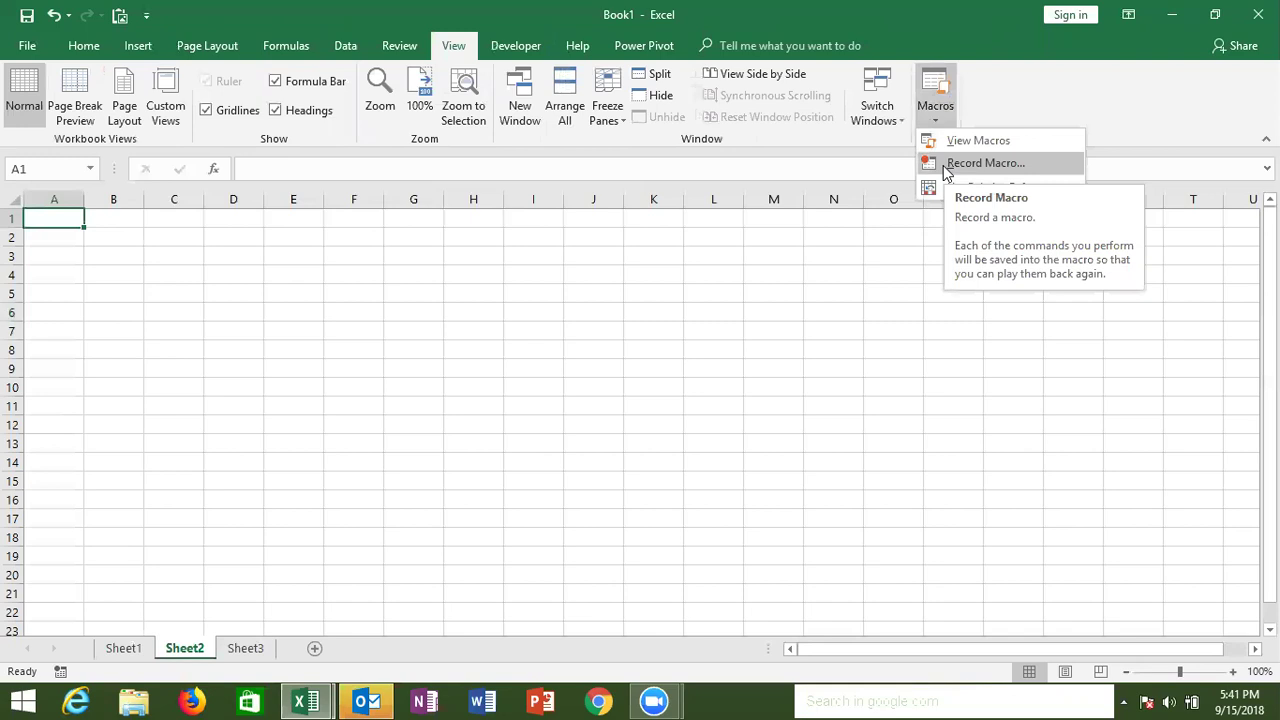
click(662, 222)
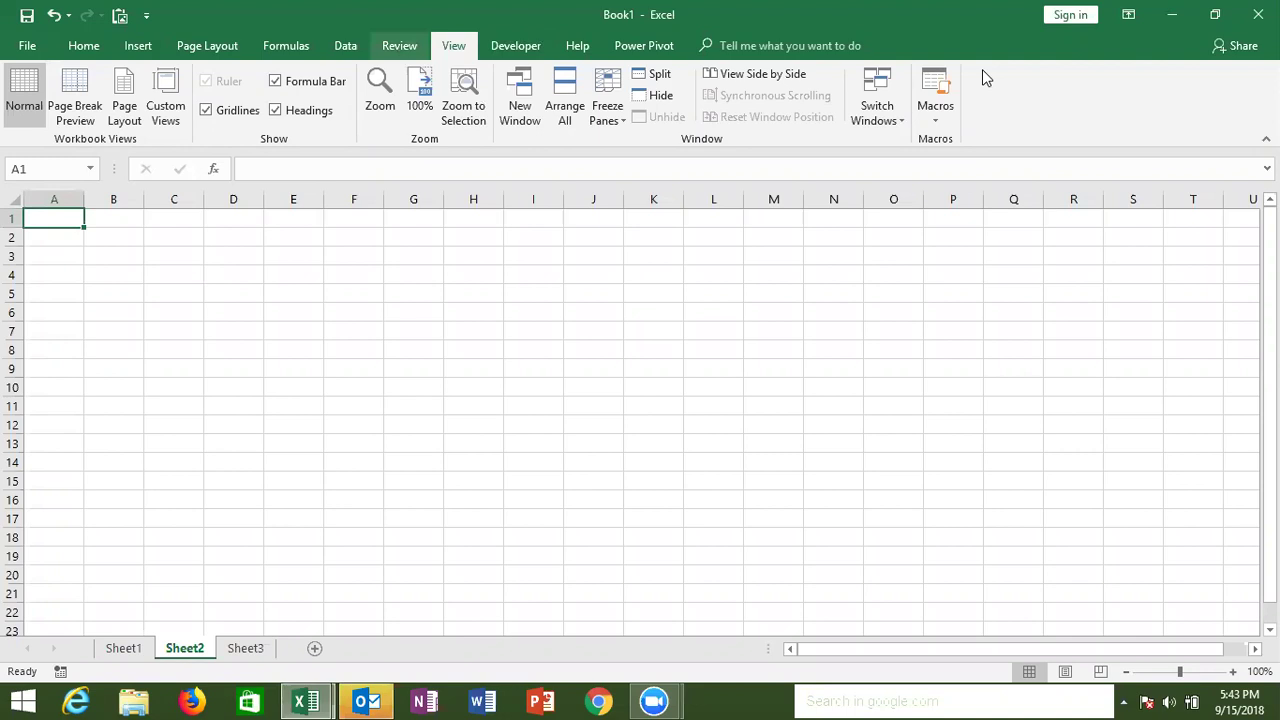
click(935, 115)
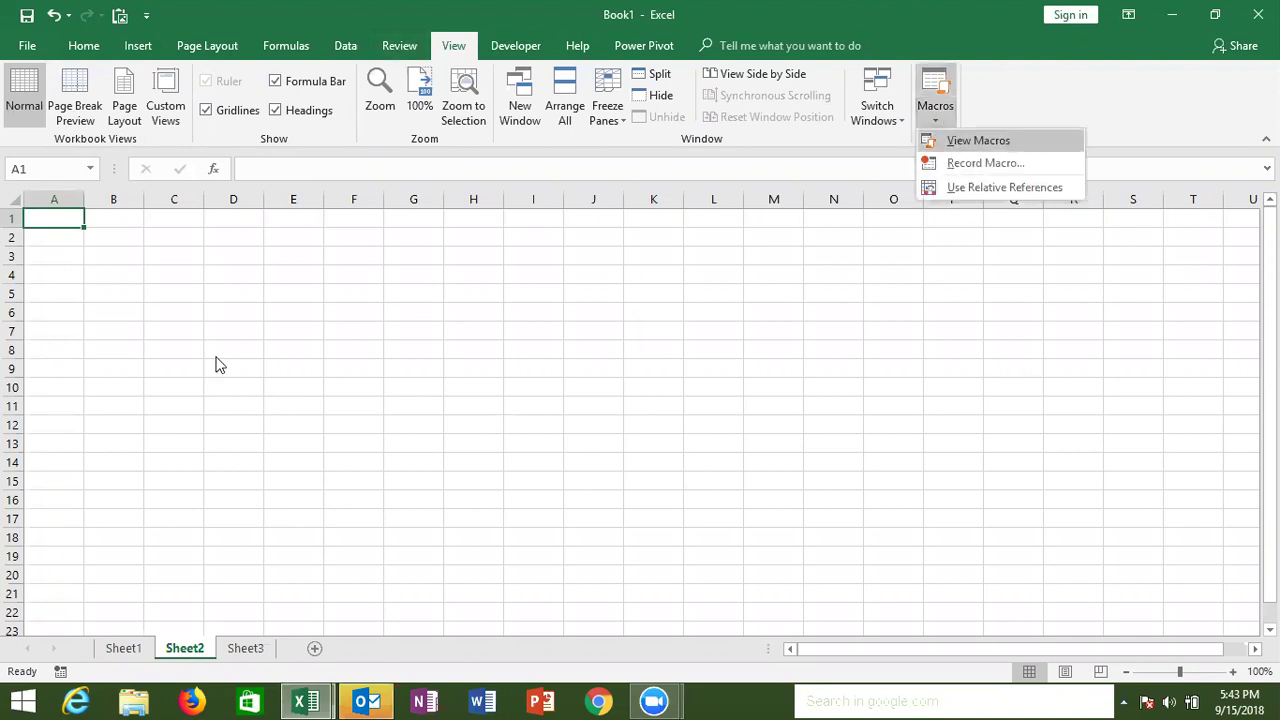
Enter VBA in A1 and Coding in B1 on Sheet2
click(155, 232)
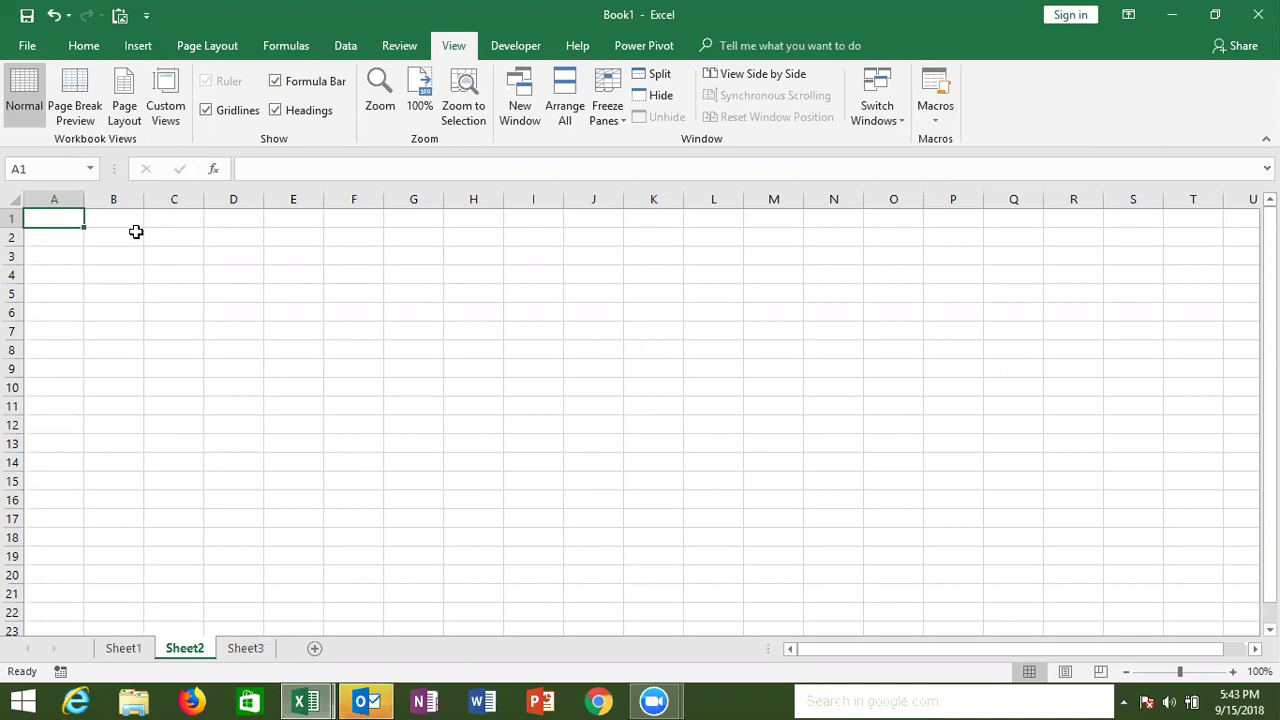
text(VBA)
key(Tab)
text(Codin)
key(BackSpace)
key(BackSpace)
text(ing)
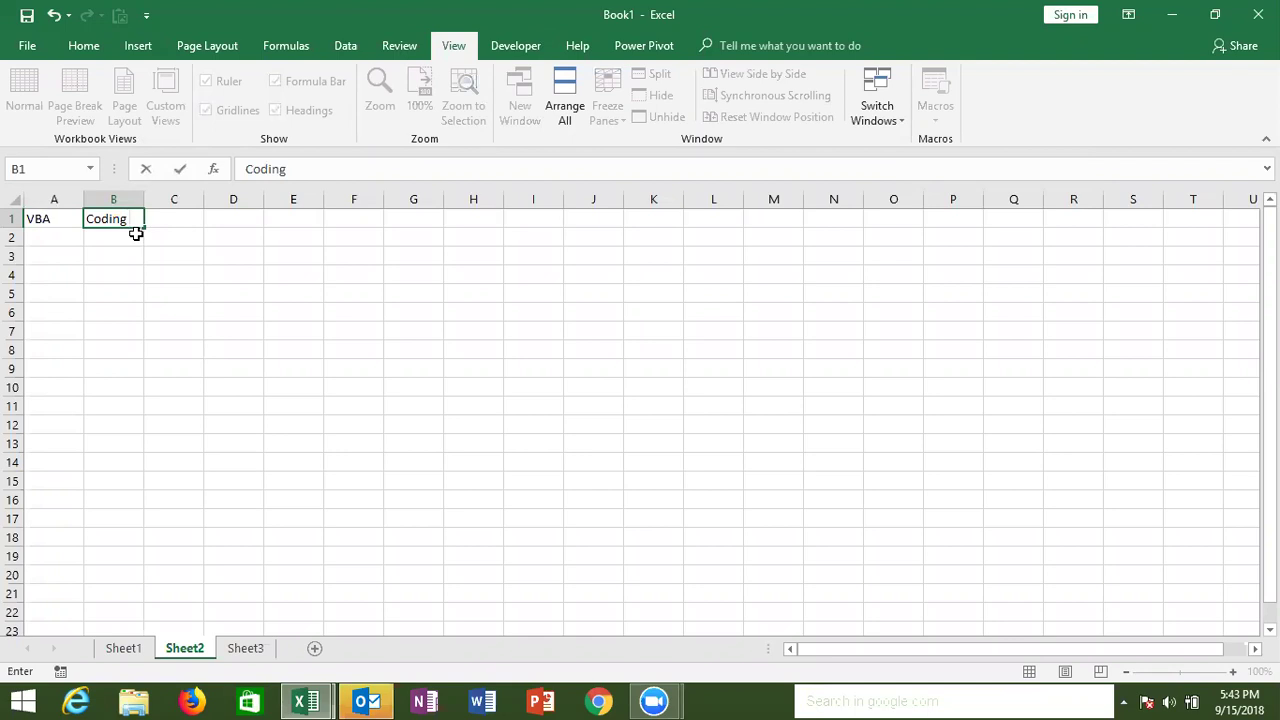
key(Return)
key(Return)
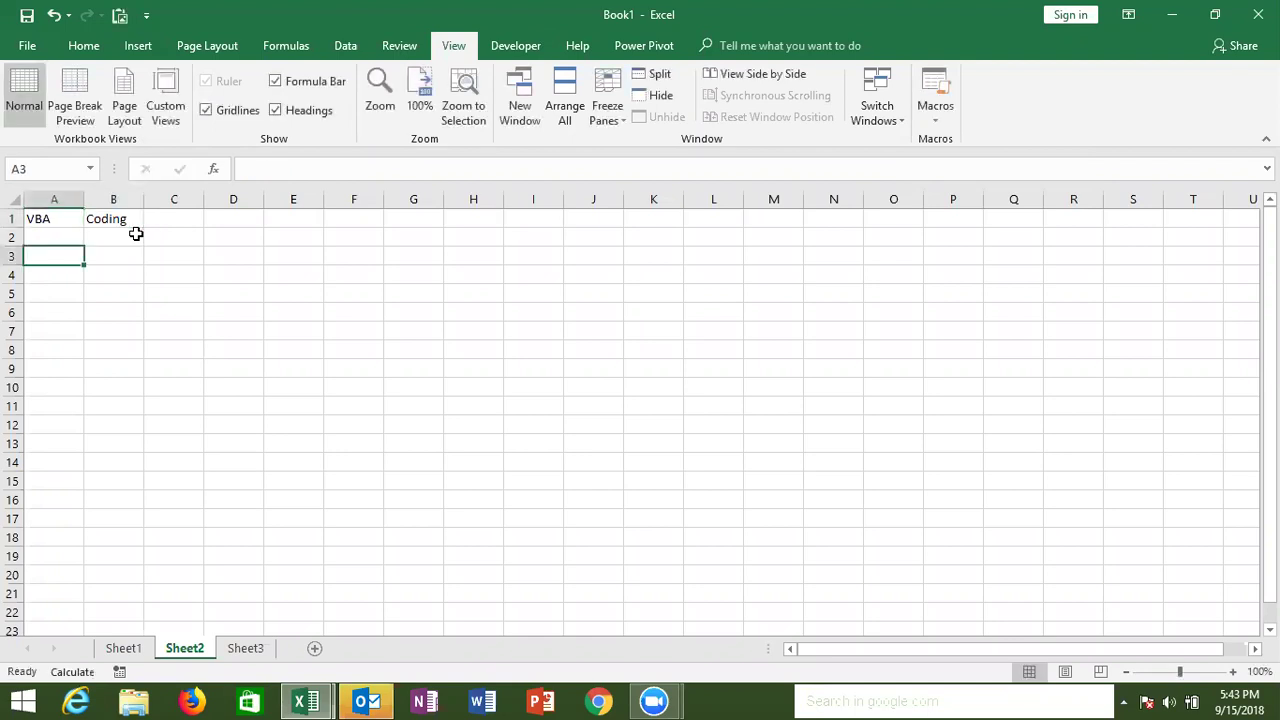
key(Up)
Type Macros in A2 and drag it over to B2
text(MAa)
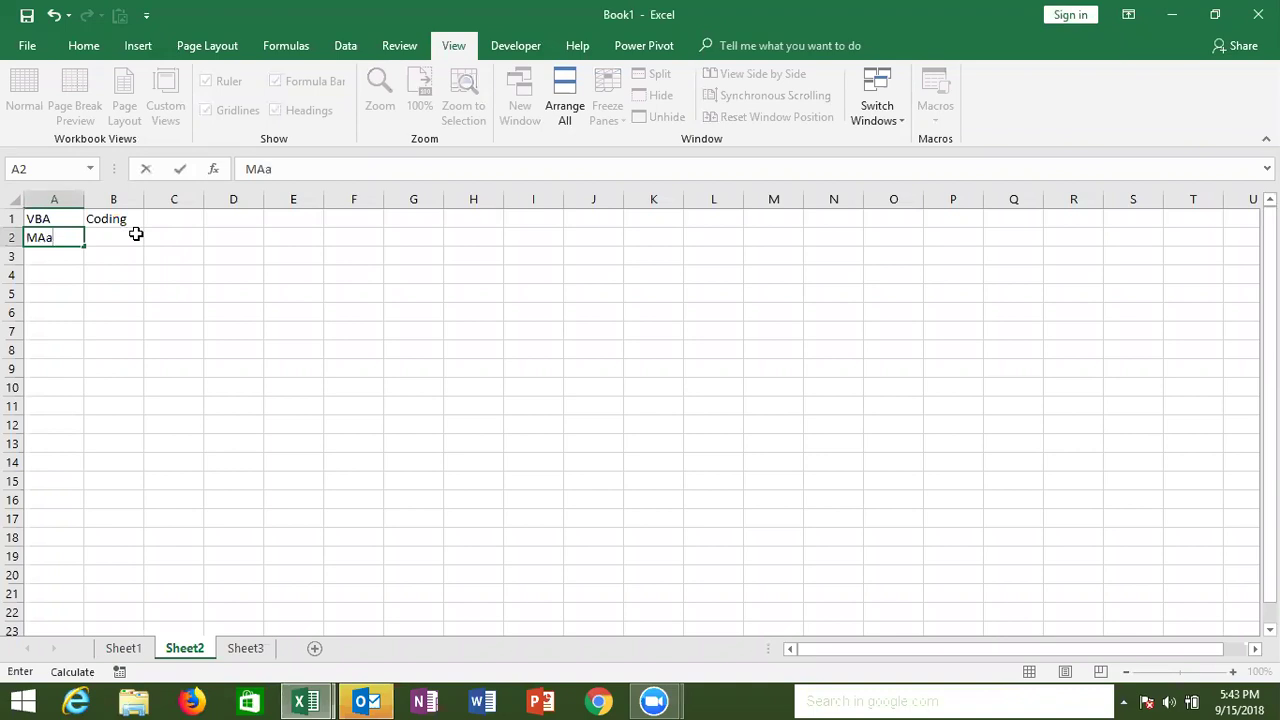
text(c)
key(BackSpace)
key(BackSpace)
key(BackSpace)
text(a)
text(c)
key(Return)
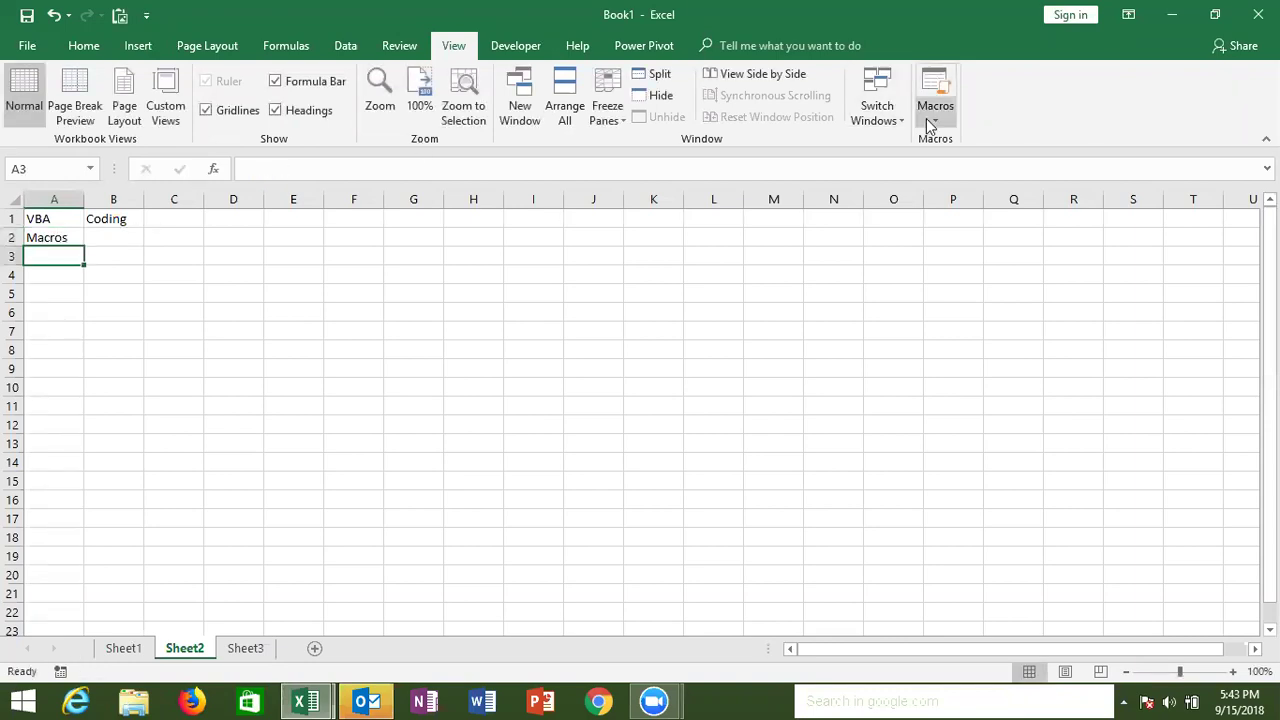
click(930, 122)
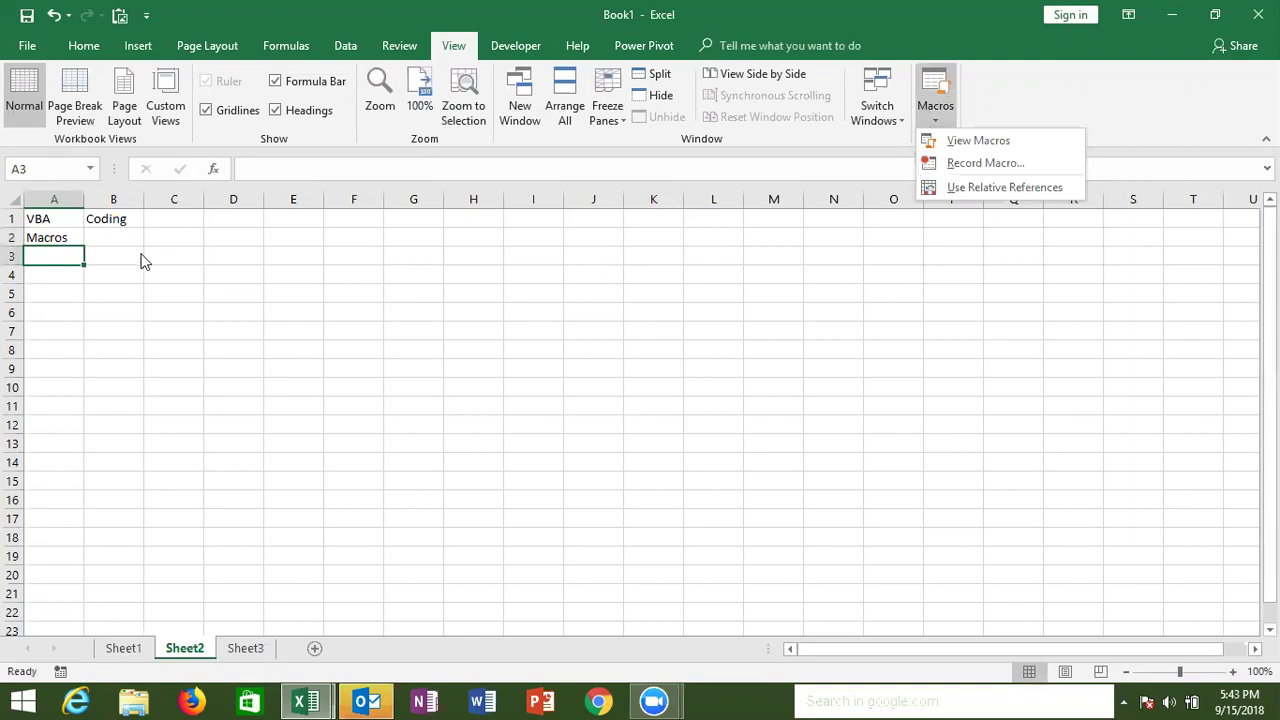
click(50, 236)
click(50, 236)
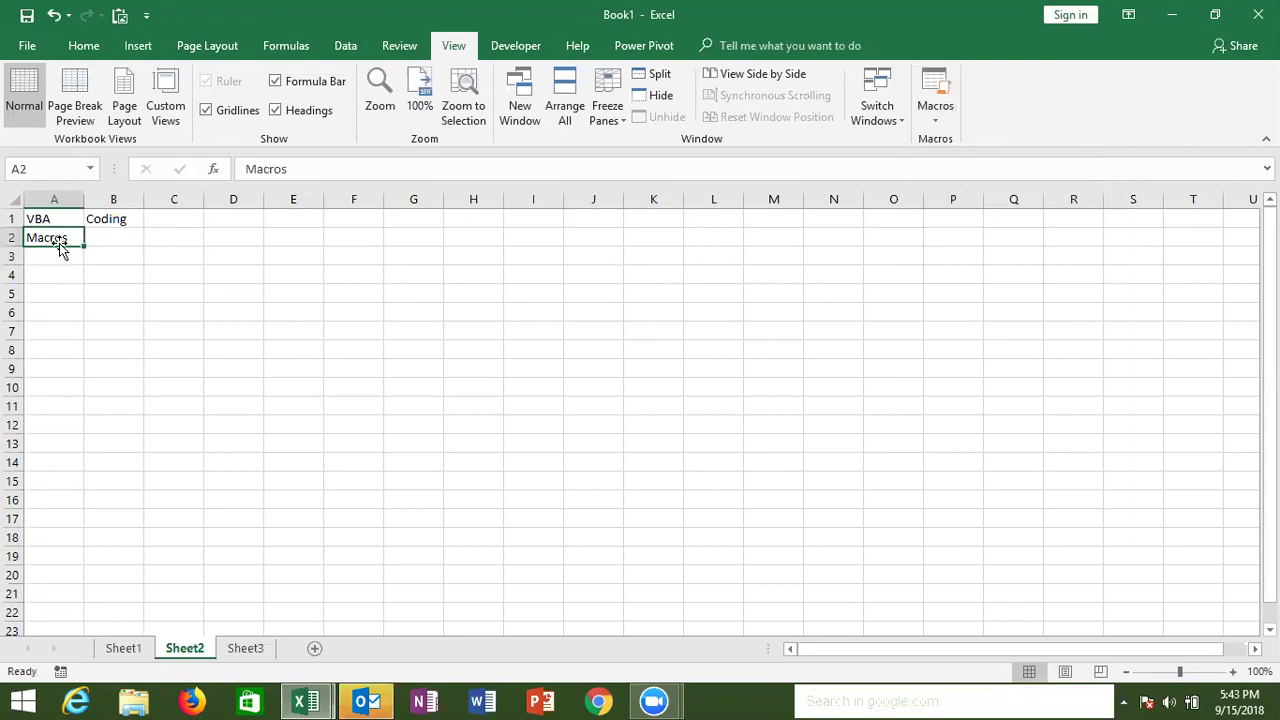
drag(50, 236, 128, 248)
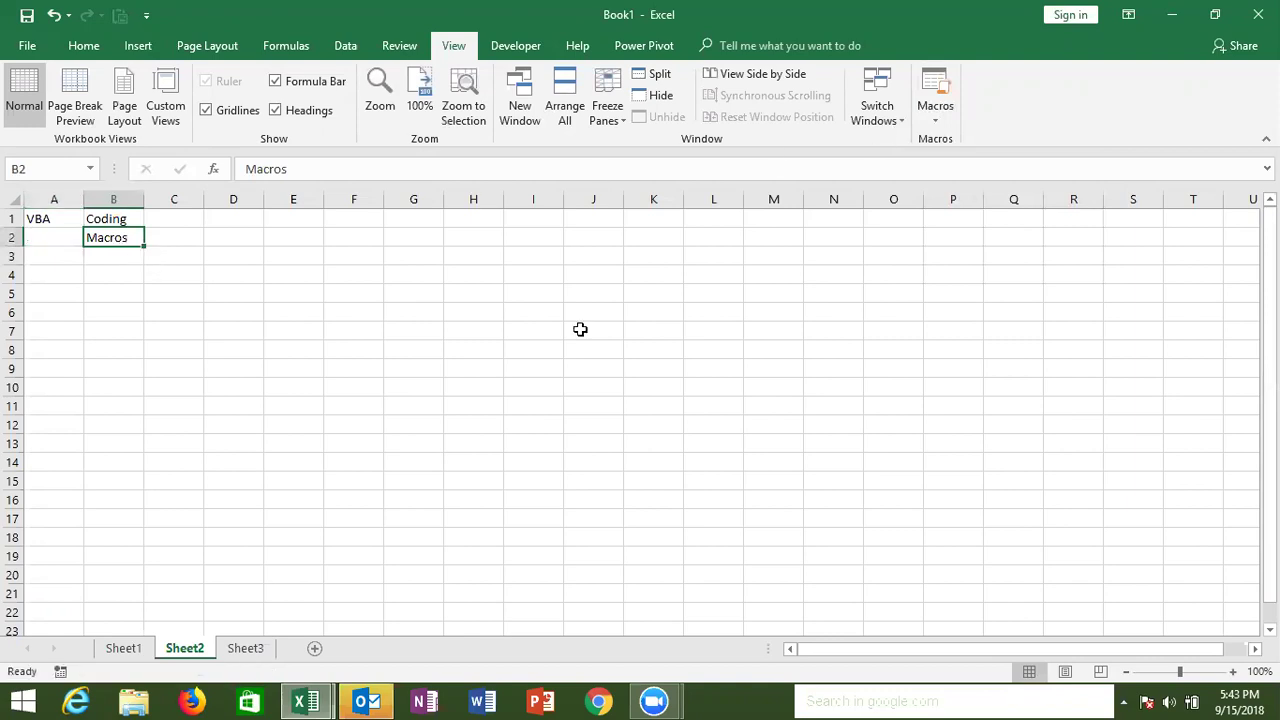
On Sheet3, start recording a new macro named Macro1
click(258, 655)
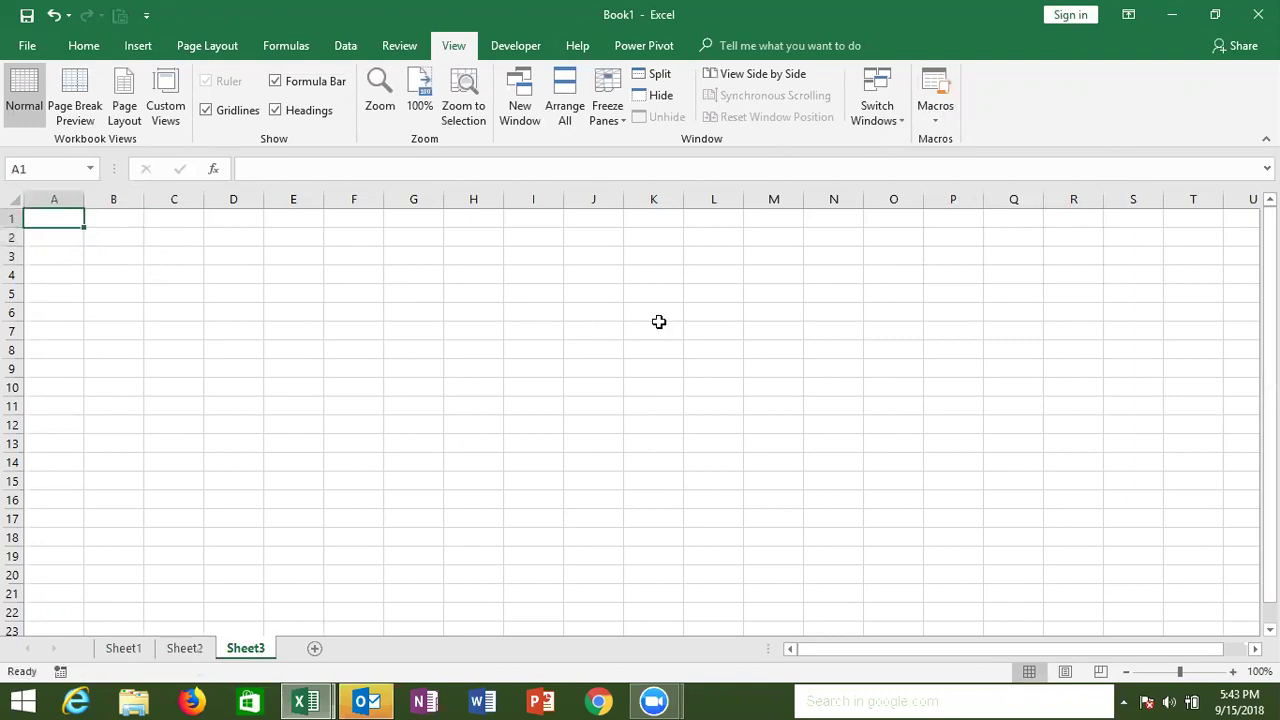
click(936, 115)
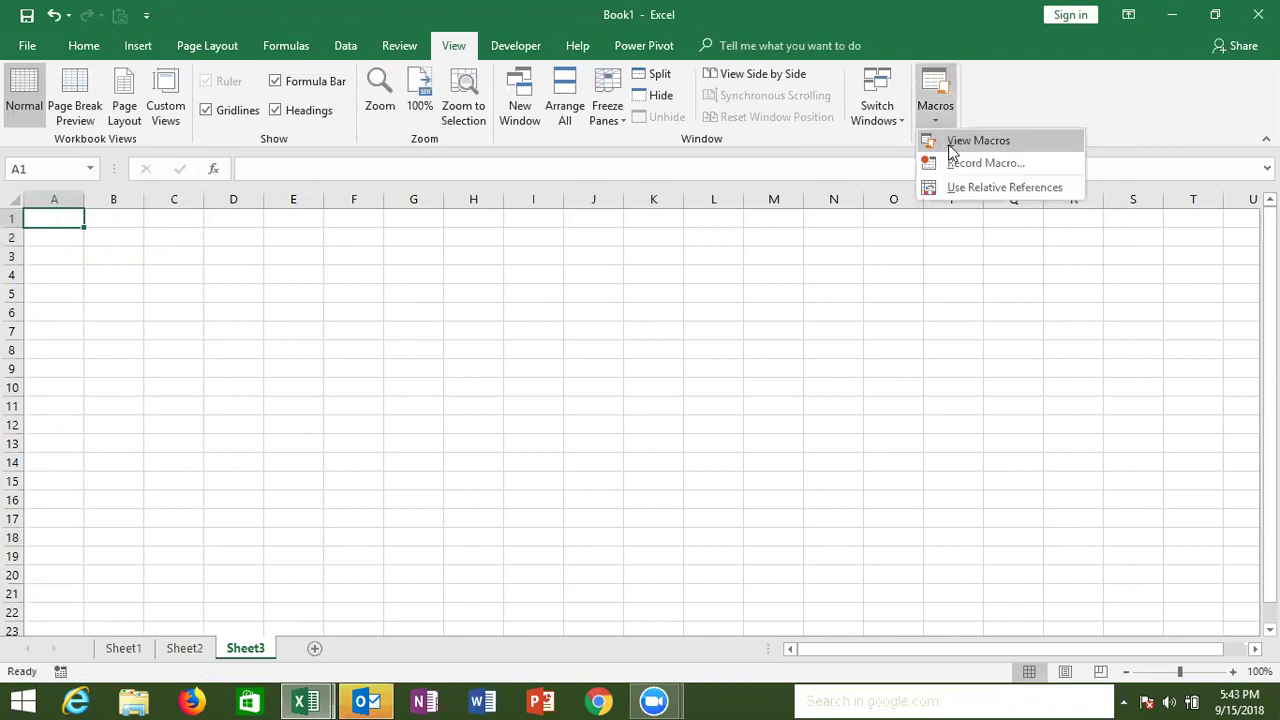
click(950, 162)
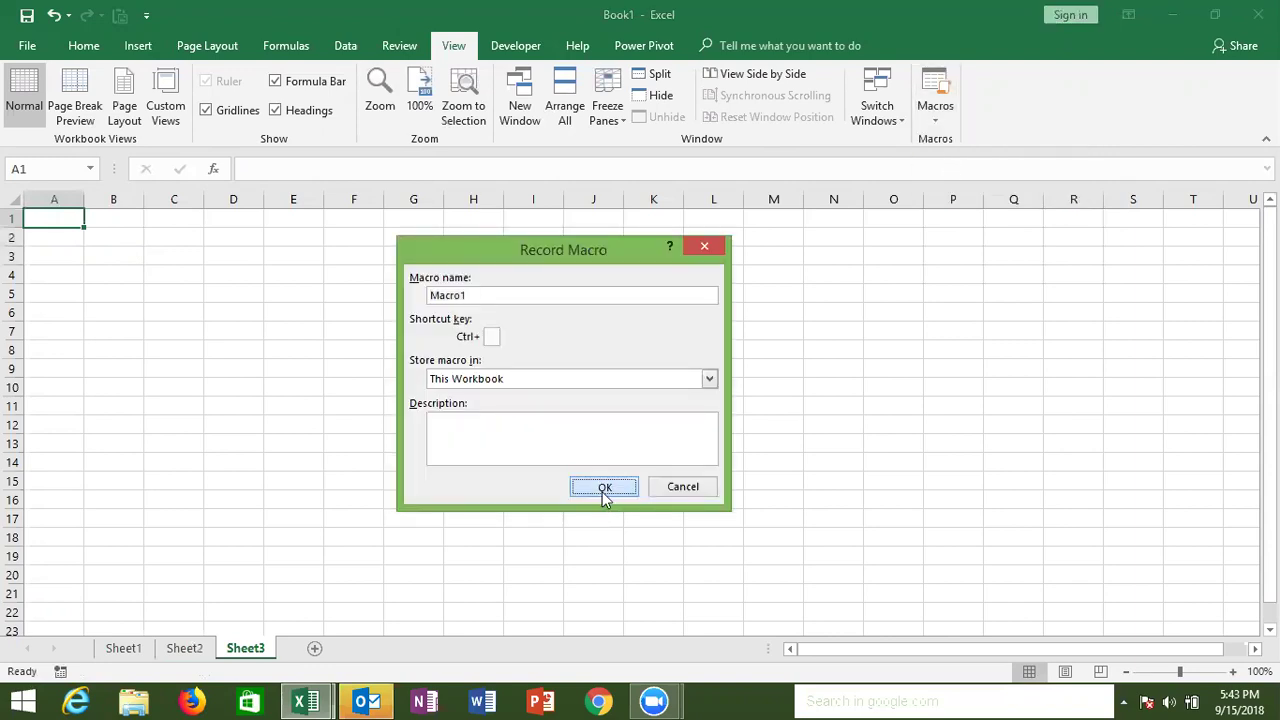
click(602, 490)
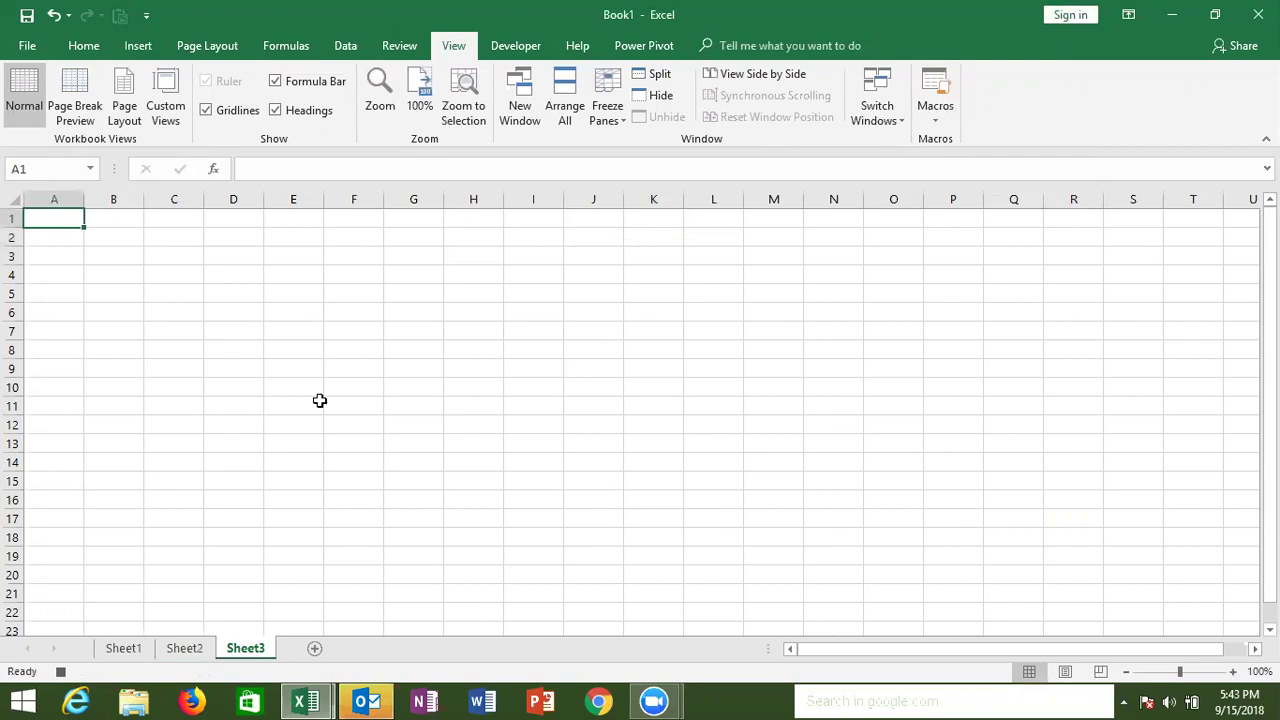
Enter the Puja, Roll and Marks headings across A2:C2
click(36, 237)
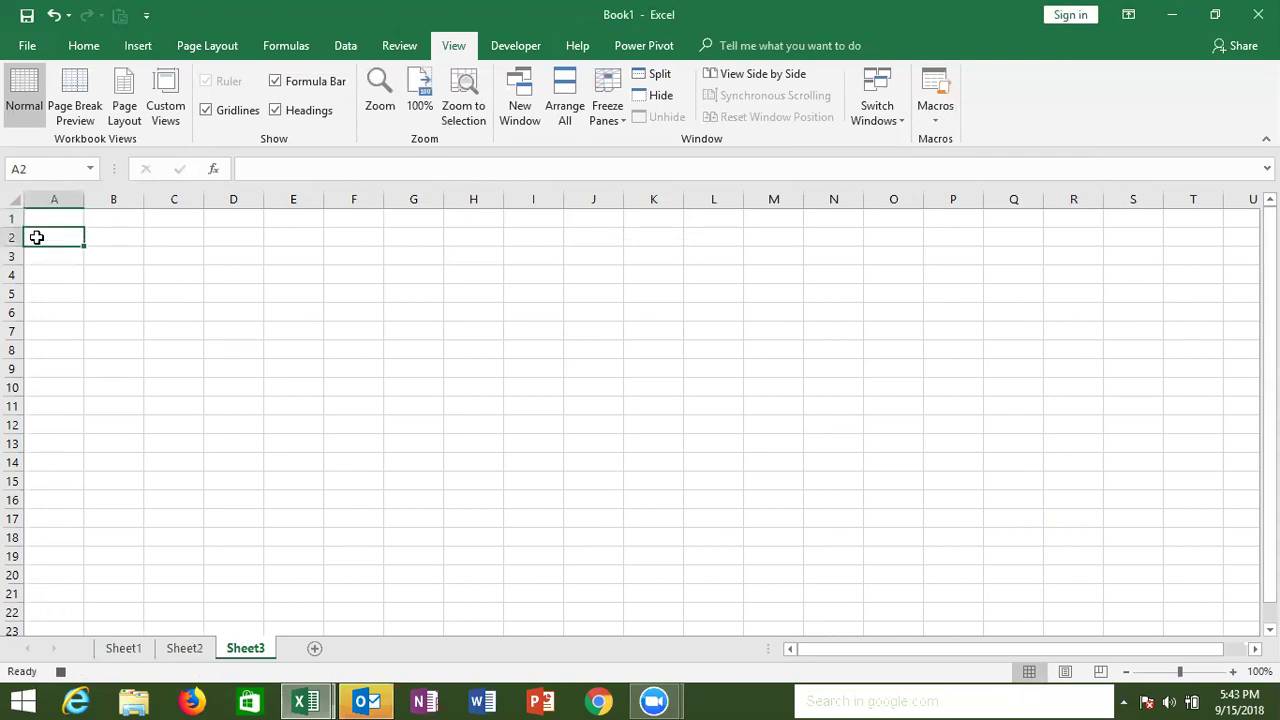
text(Pa)
text(R)
text(oll)
key(Tab)
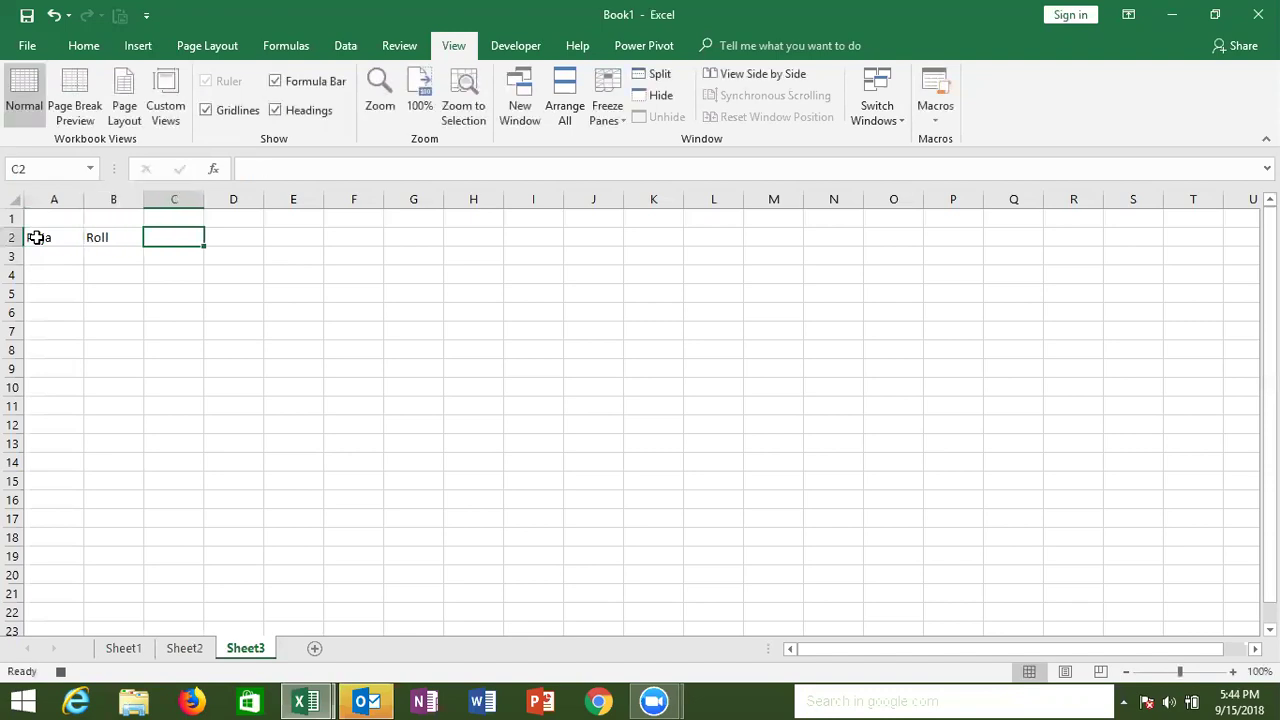
text(MArks)
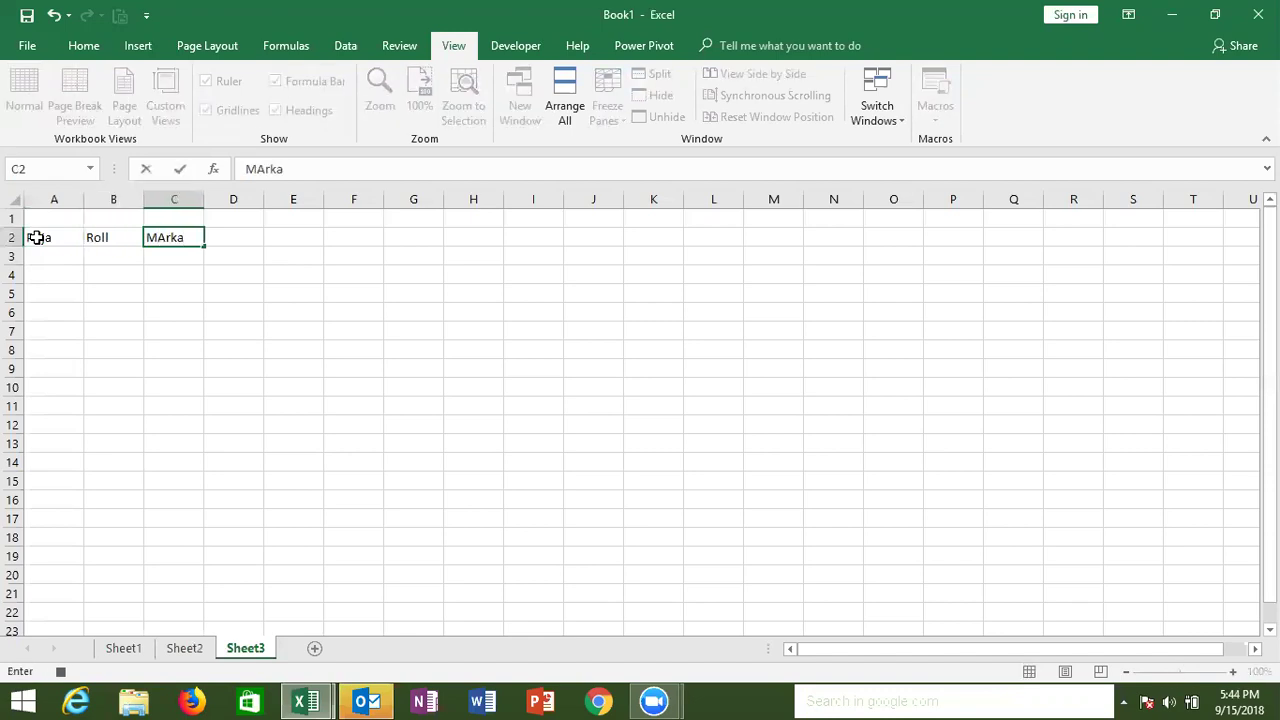
key(Return)
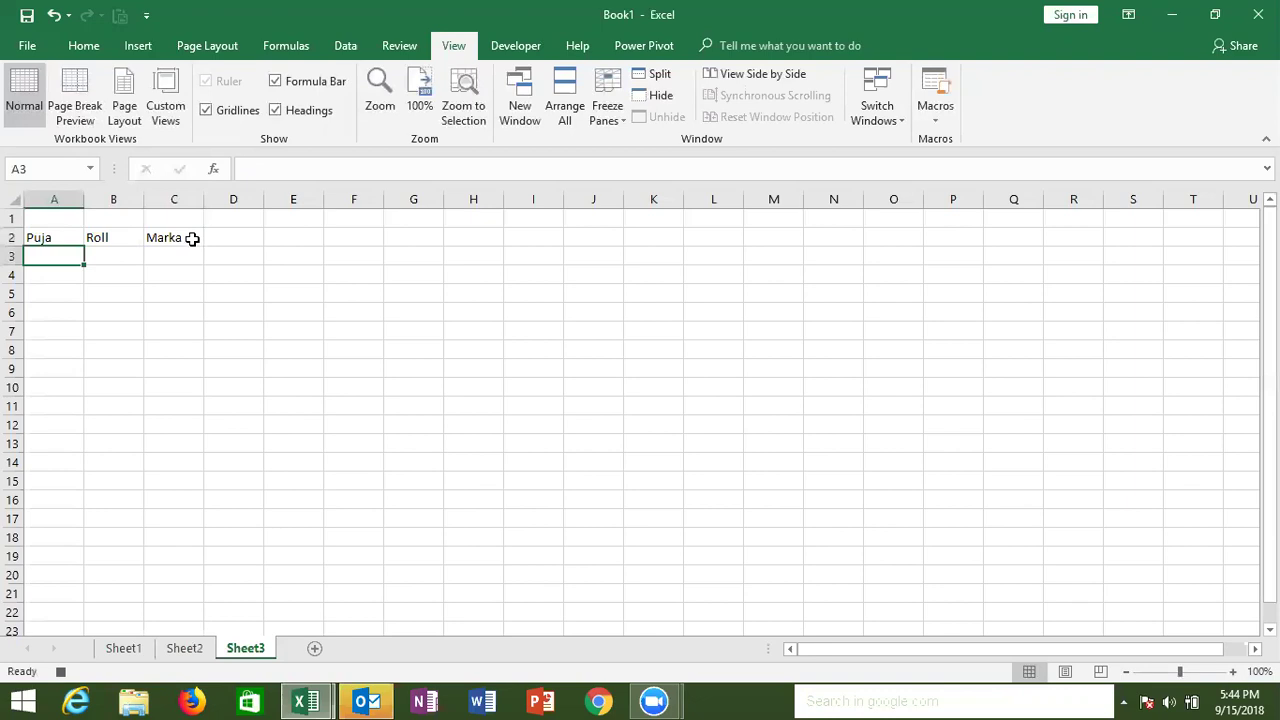
Correct the spelling of Marks in C2, select B21, and stop recording Macro1
click(192, 237)
key(BackSpace)
text(s)
key(Return)
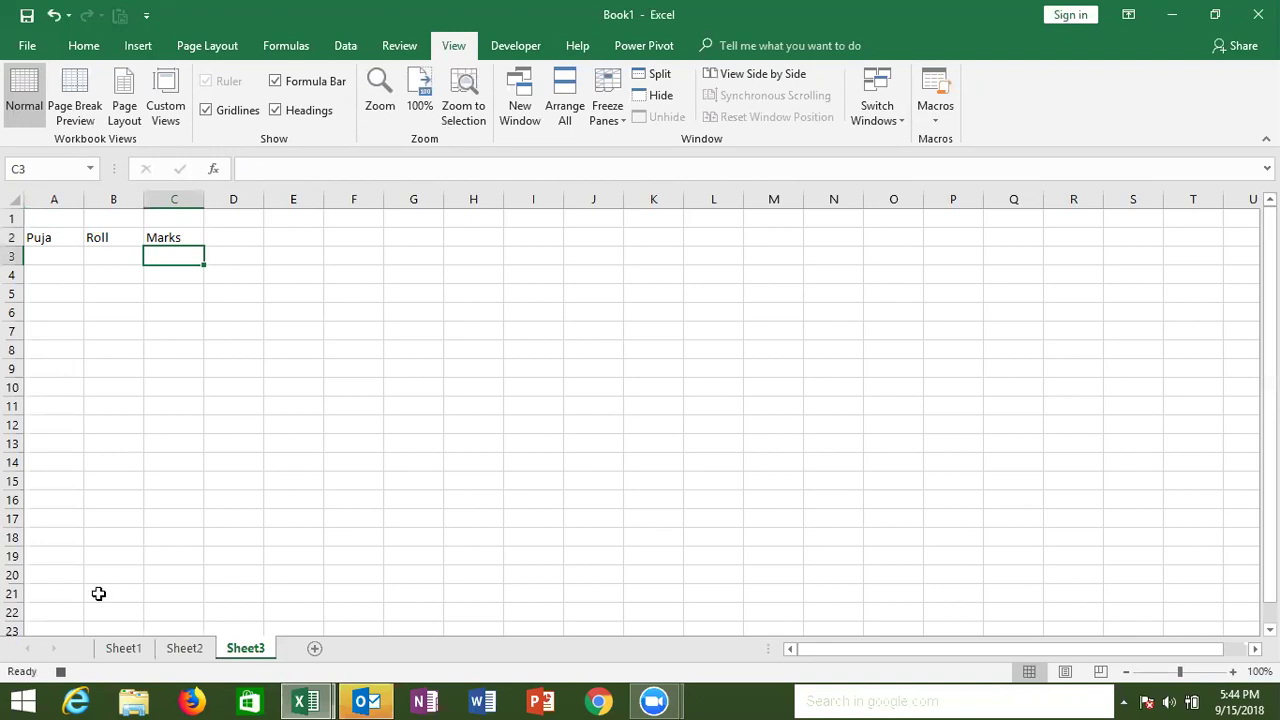
click(99, 594)
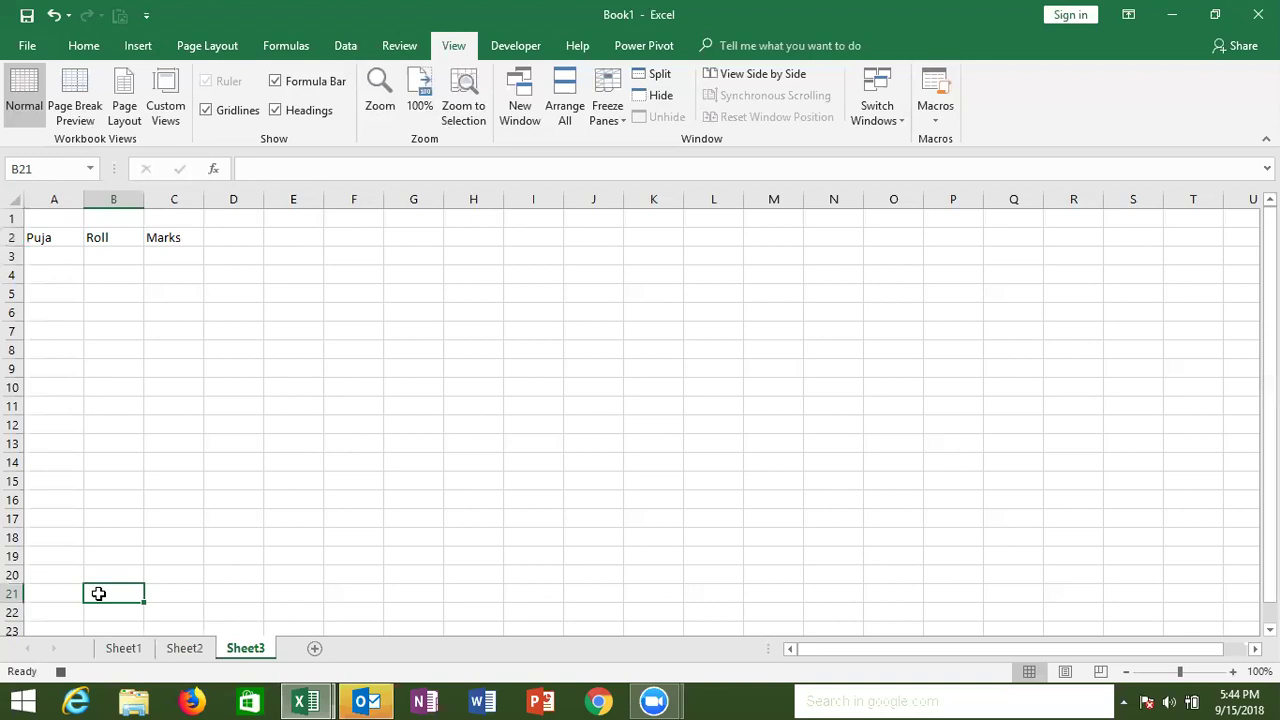
click(60, 671)
Open Macro1's recorded code in the Visual Basic editor
click(934, 124)
click(943, 143)
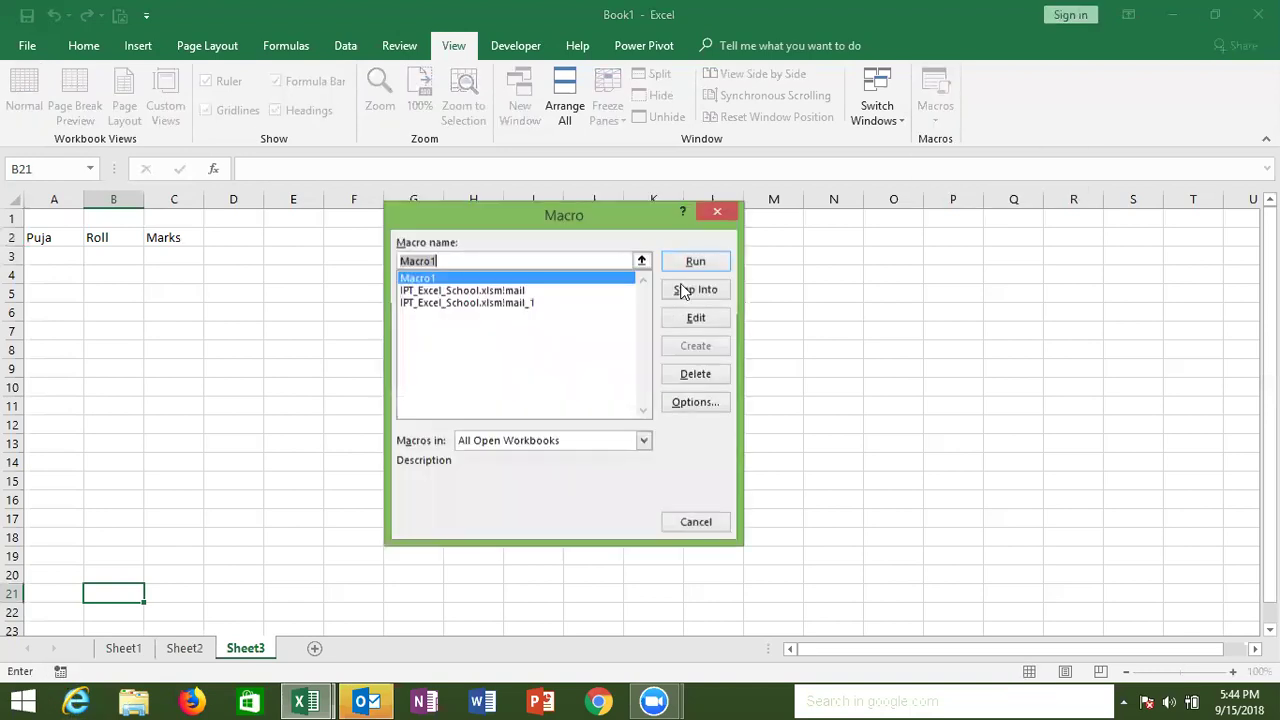
click(697, 320)
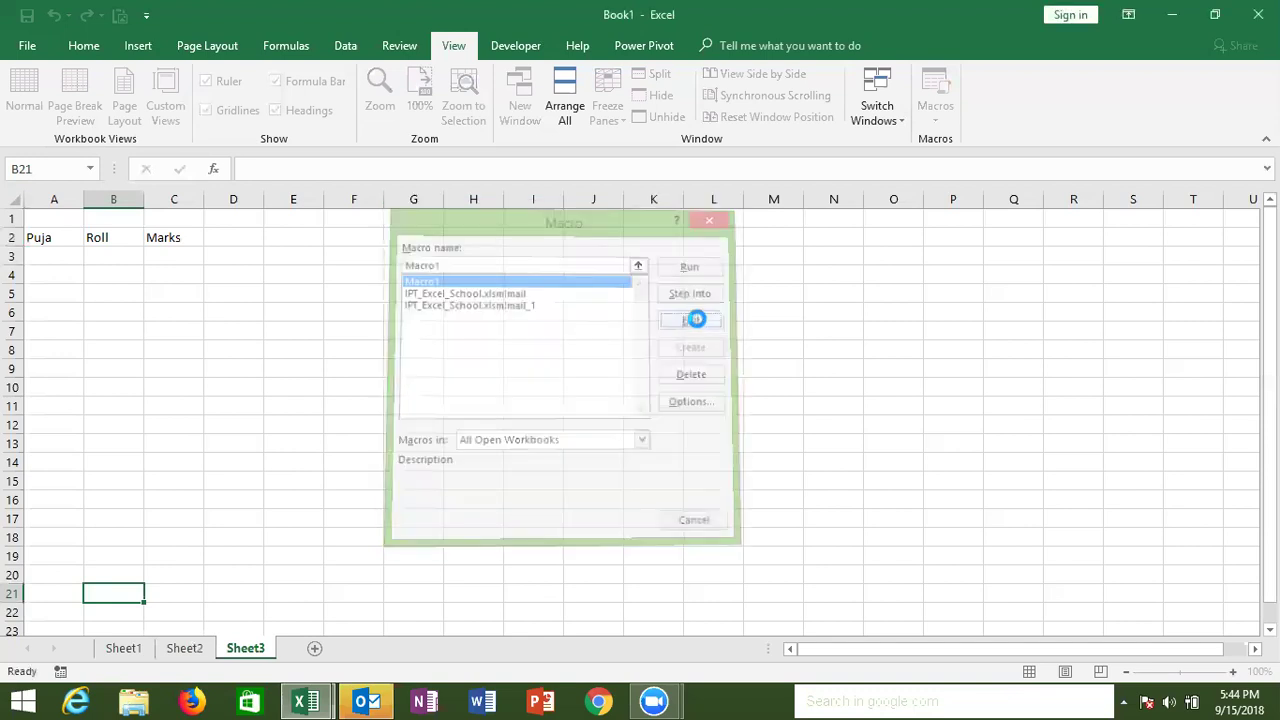
Review the Macro1 lines for A2, Puja, B2 and Roll, then minimize the editor
mouse_move(395, 325)
mouse_down()
mouse_move(293, 219)
mouse_move(244, 204)
mouse_up()
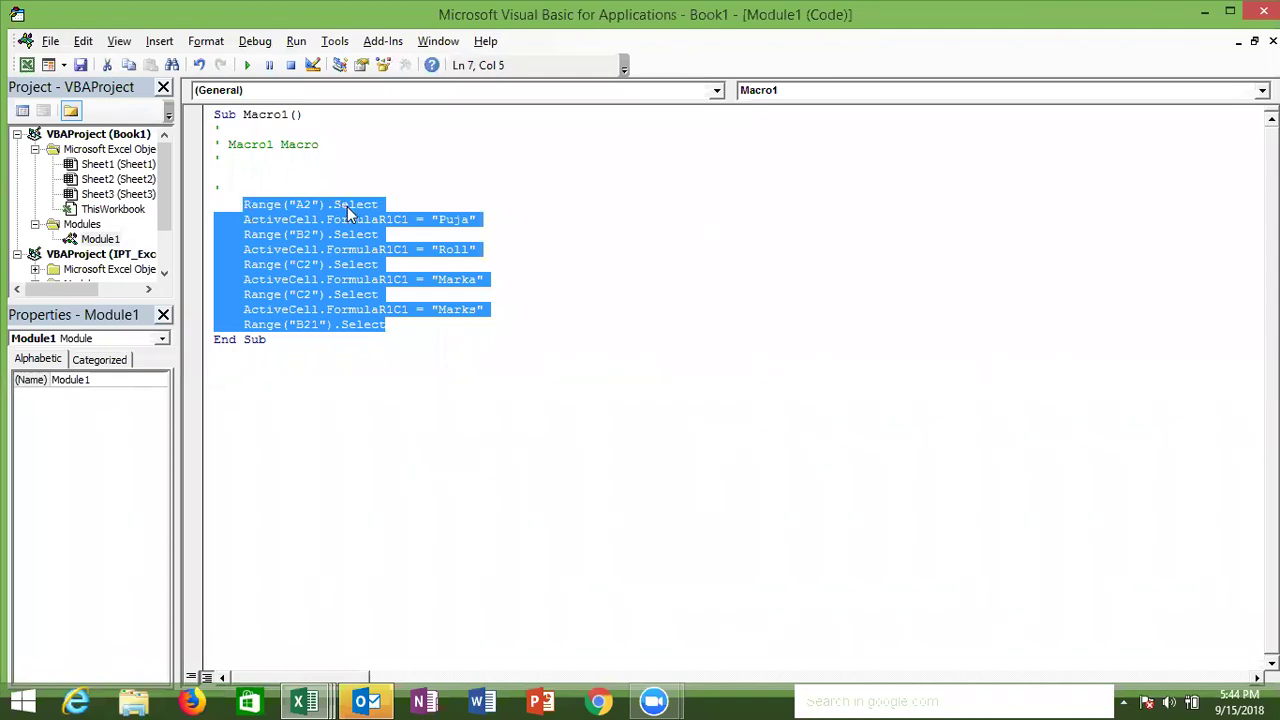
click(392, 204)
shift+click(244, 204)
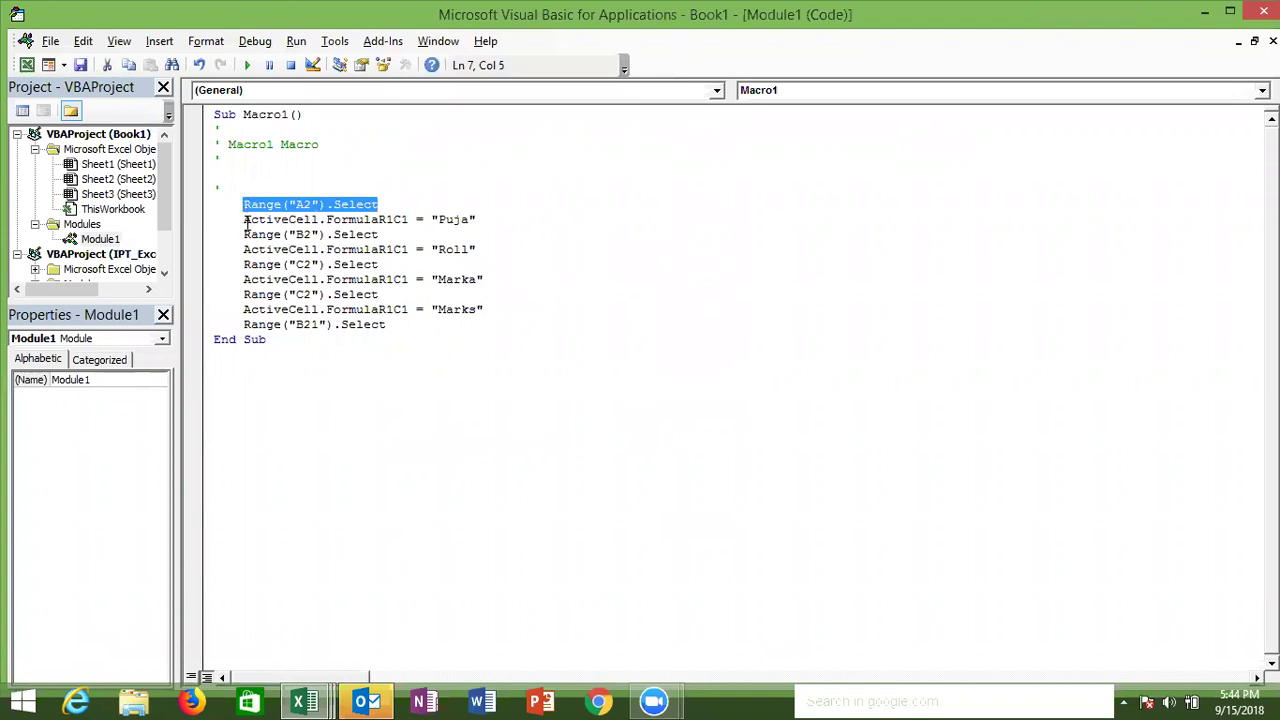
drag(246, 221, 534, 223)
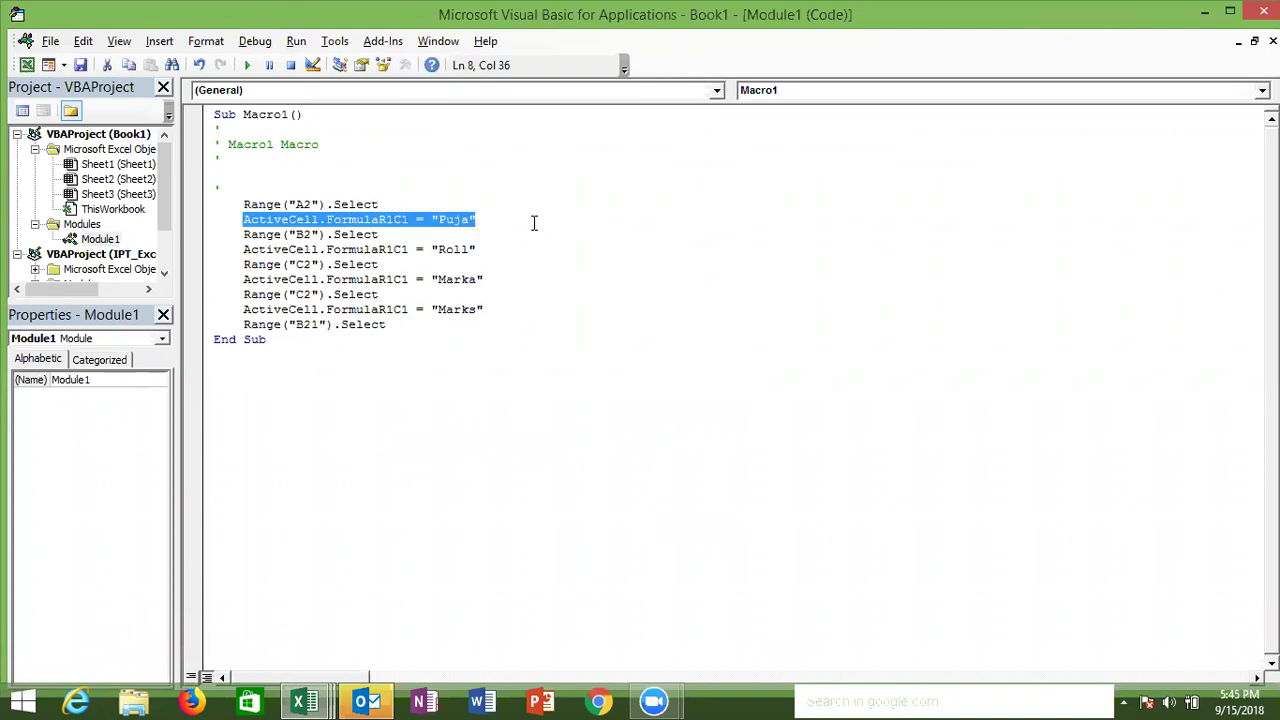
drag(404, 236, 243, 240)
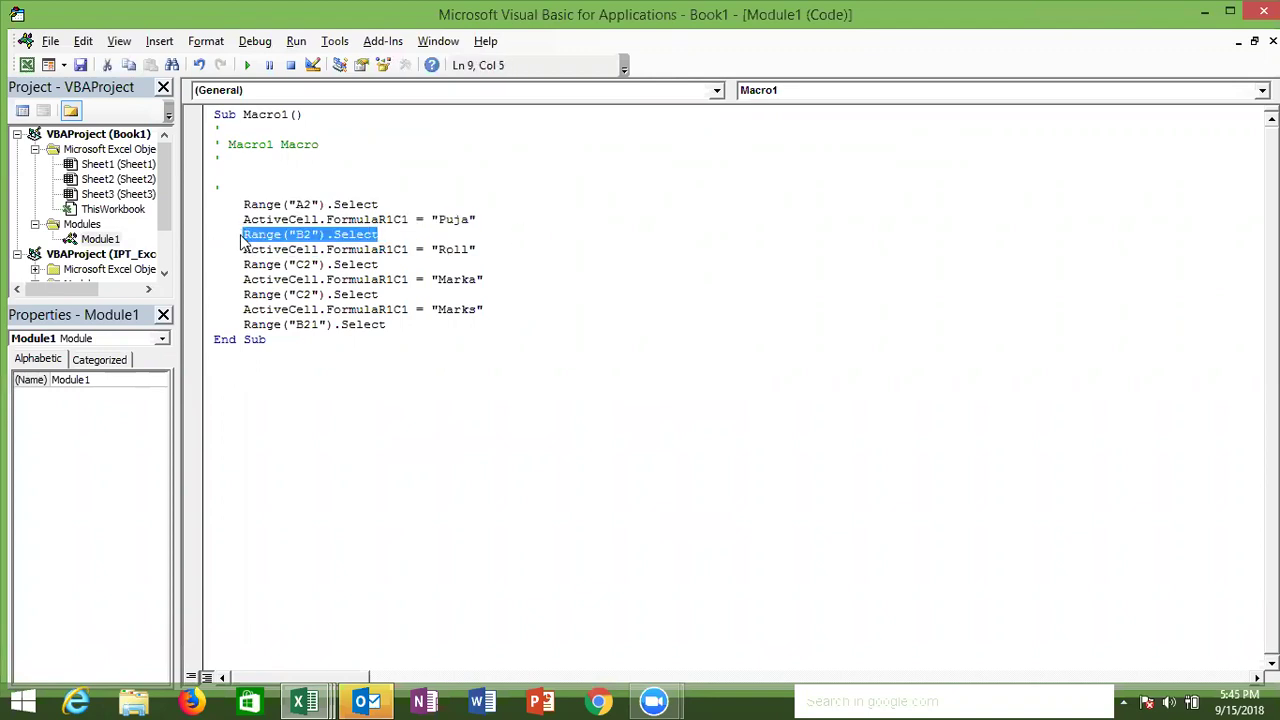
click(243, 251)
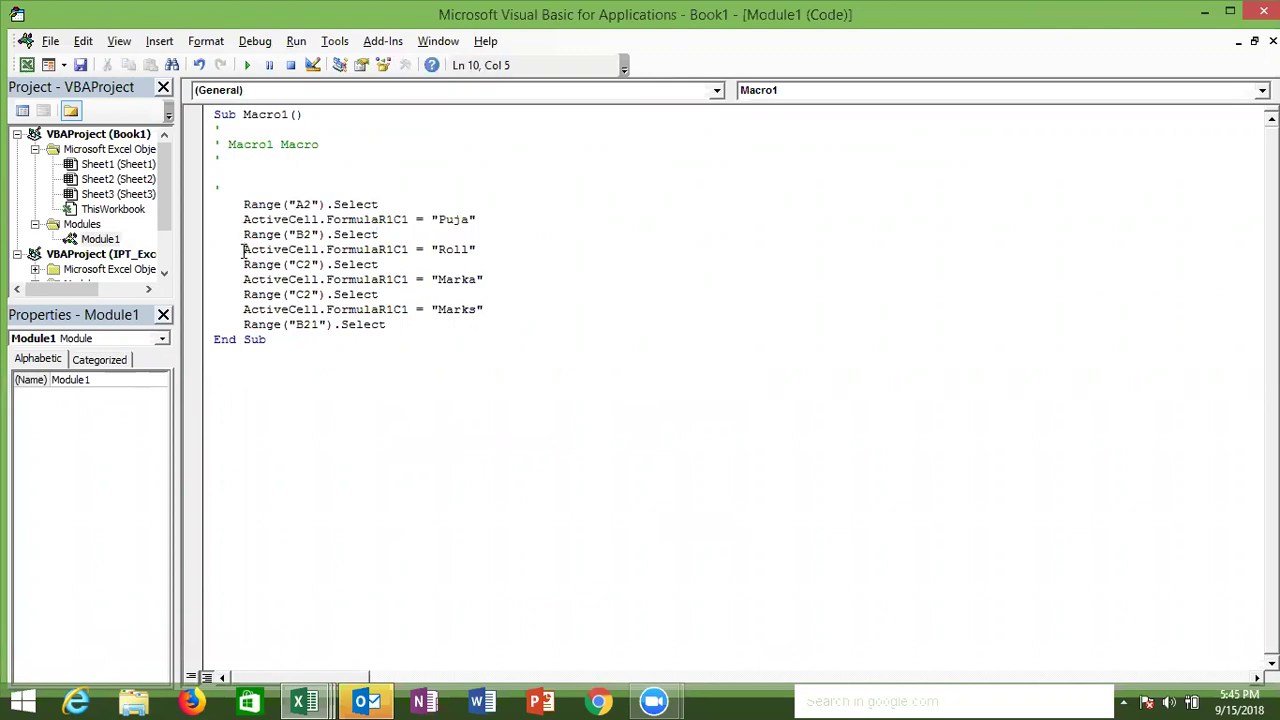
drag(243, 251, 481, 254)
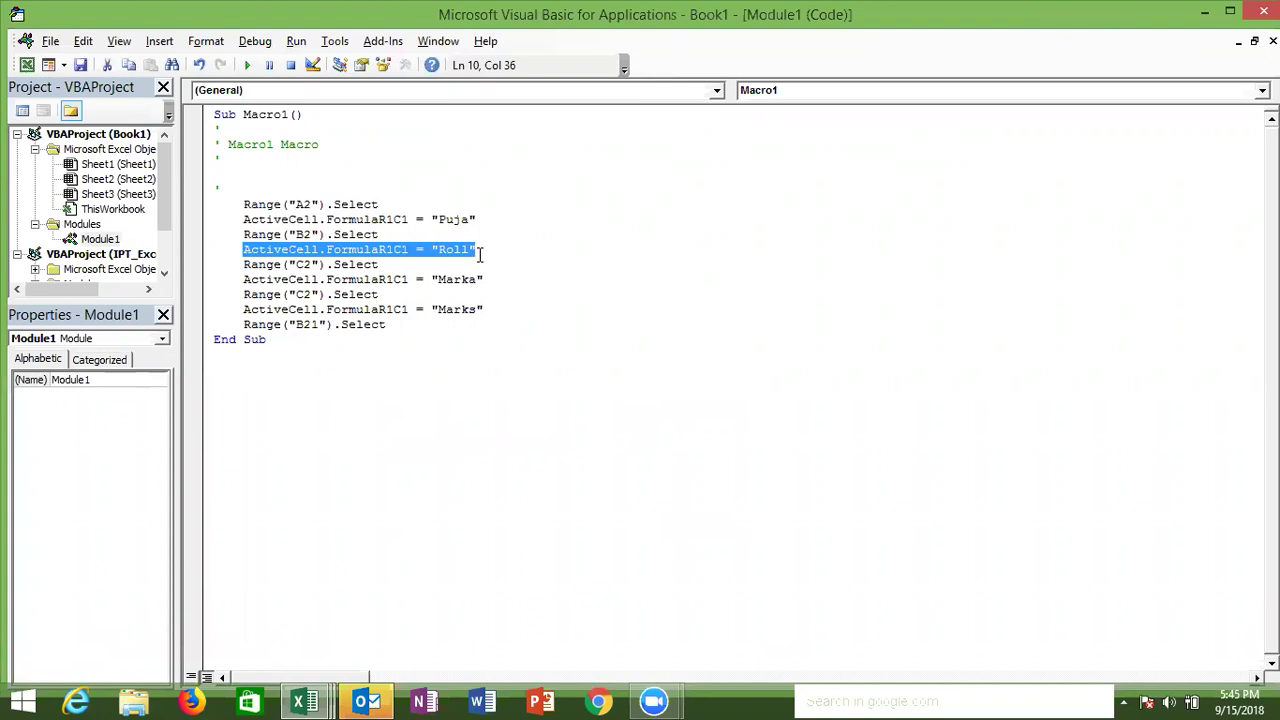
click(1206, 22)
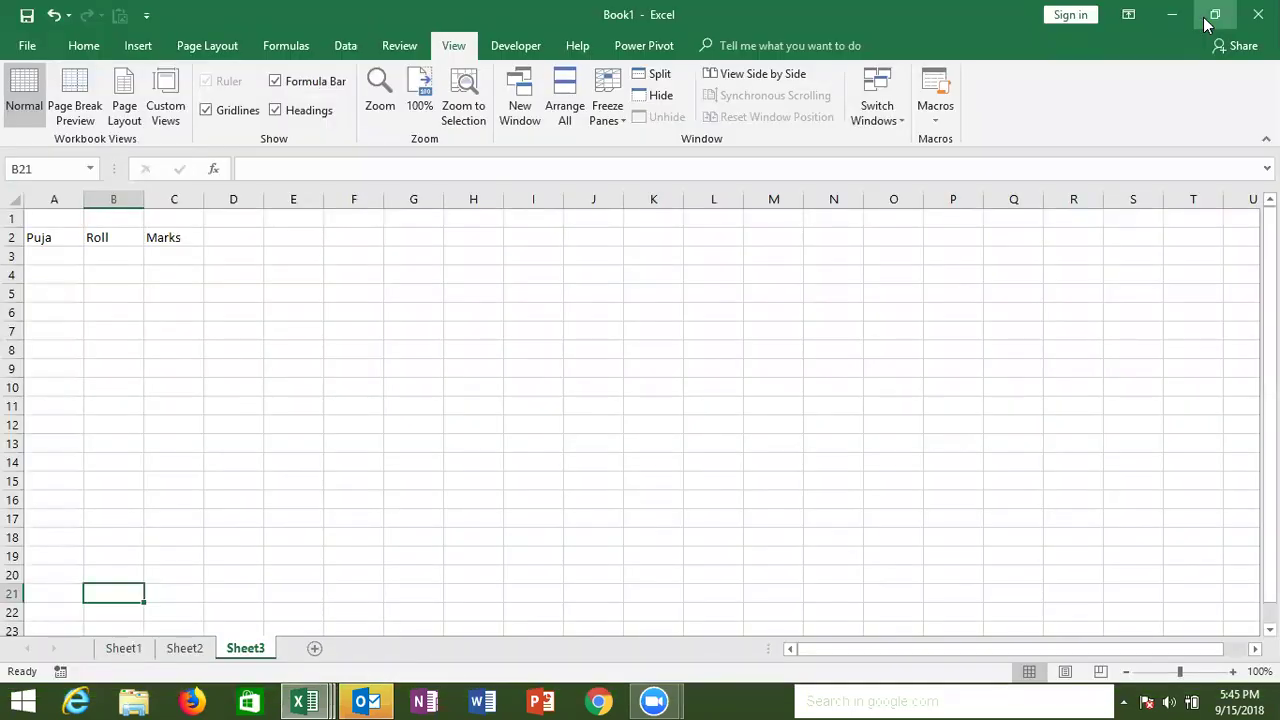
click(998, 324)
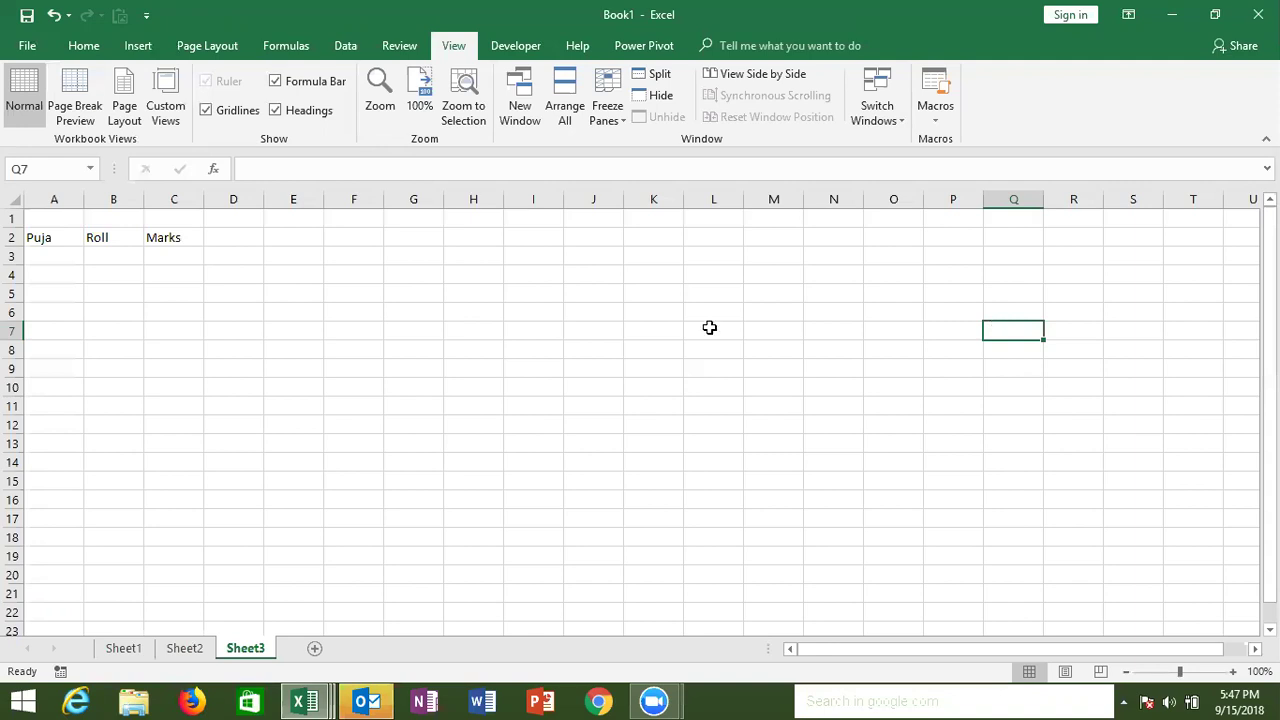
click(215, 290)
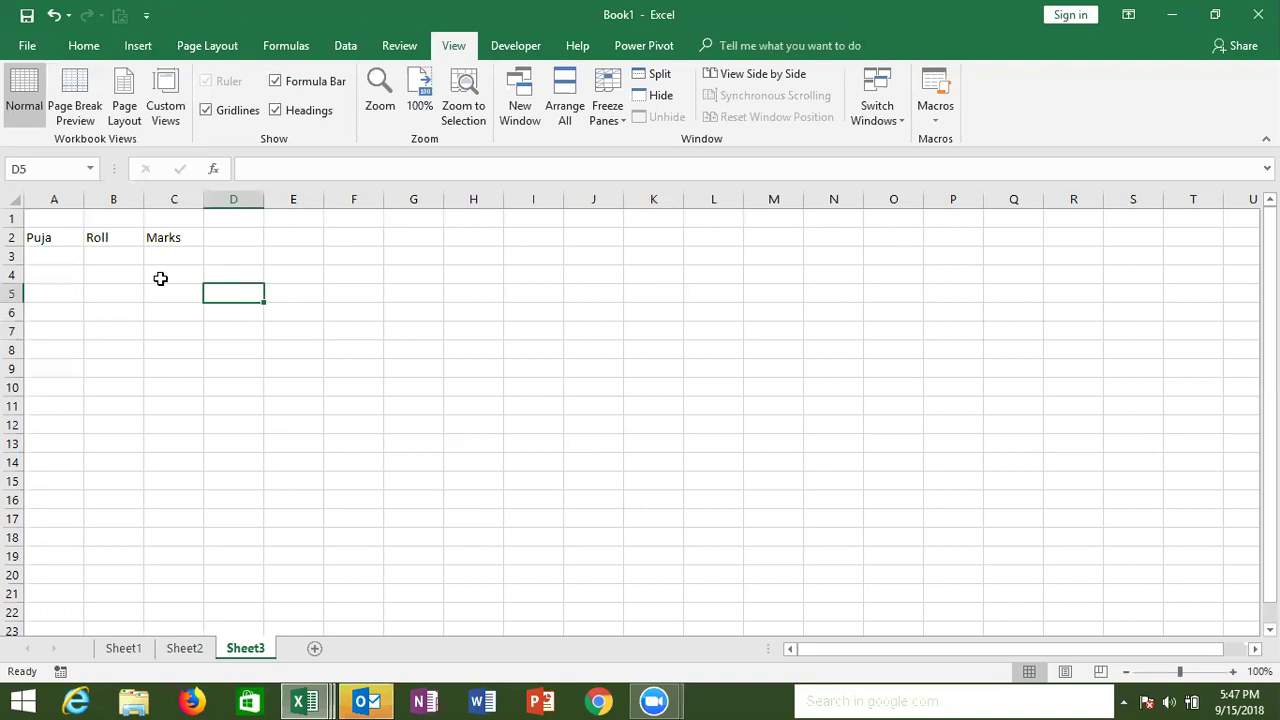
click(123, 285)
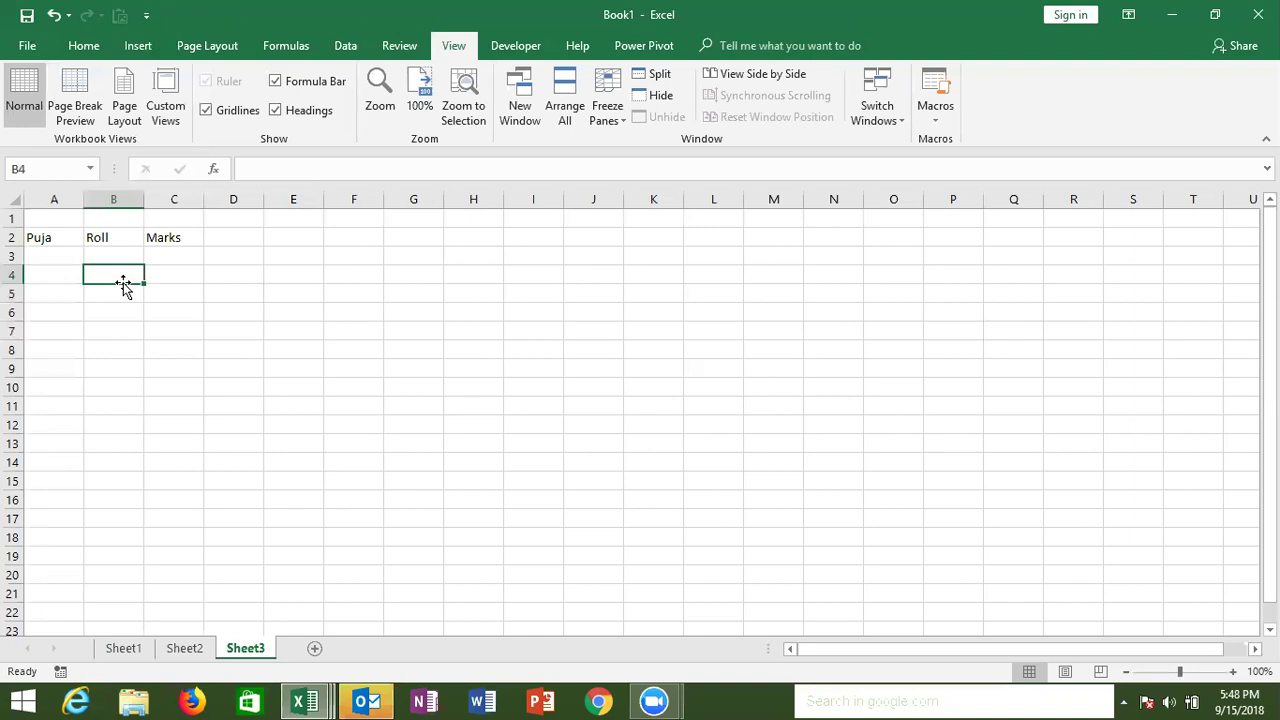
Enter marks 85, 25, 65 and 45 in D3:D6 and copy them
click(248, 259)
text(25)
key(Return)
text(25)
key(Return)
text(65)
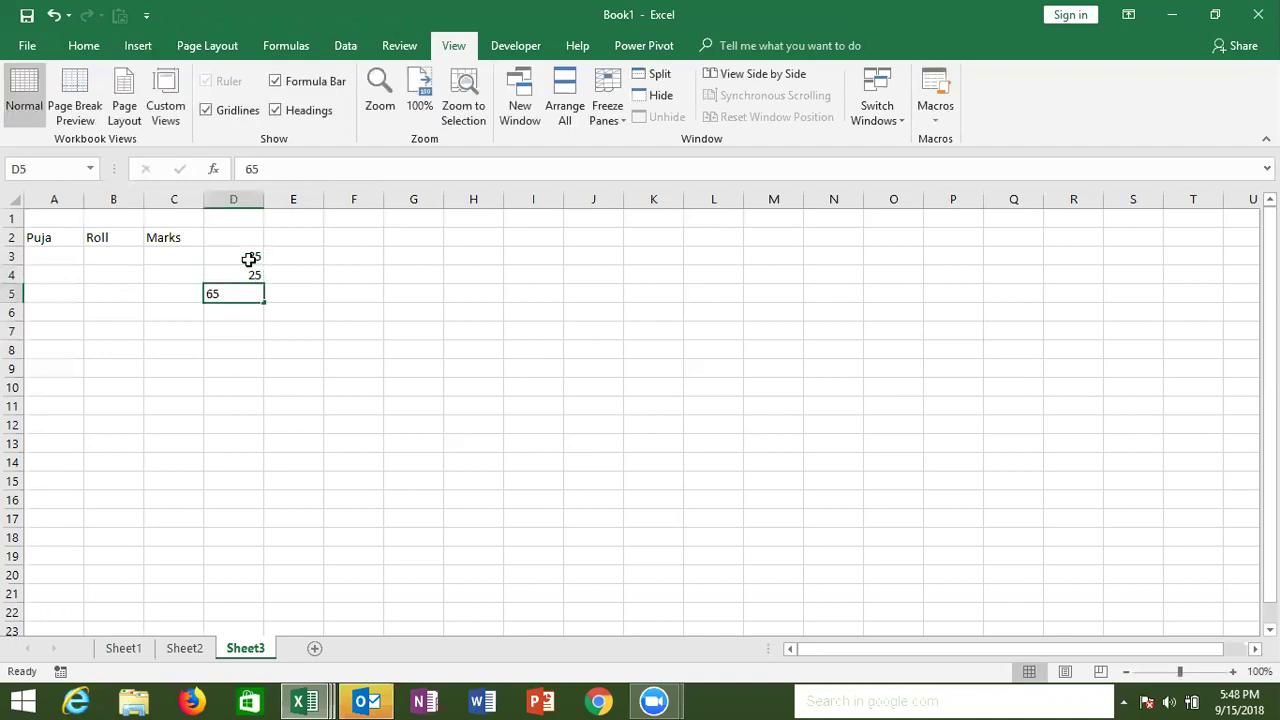
key(Return)
text(45)
key(Return)
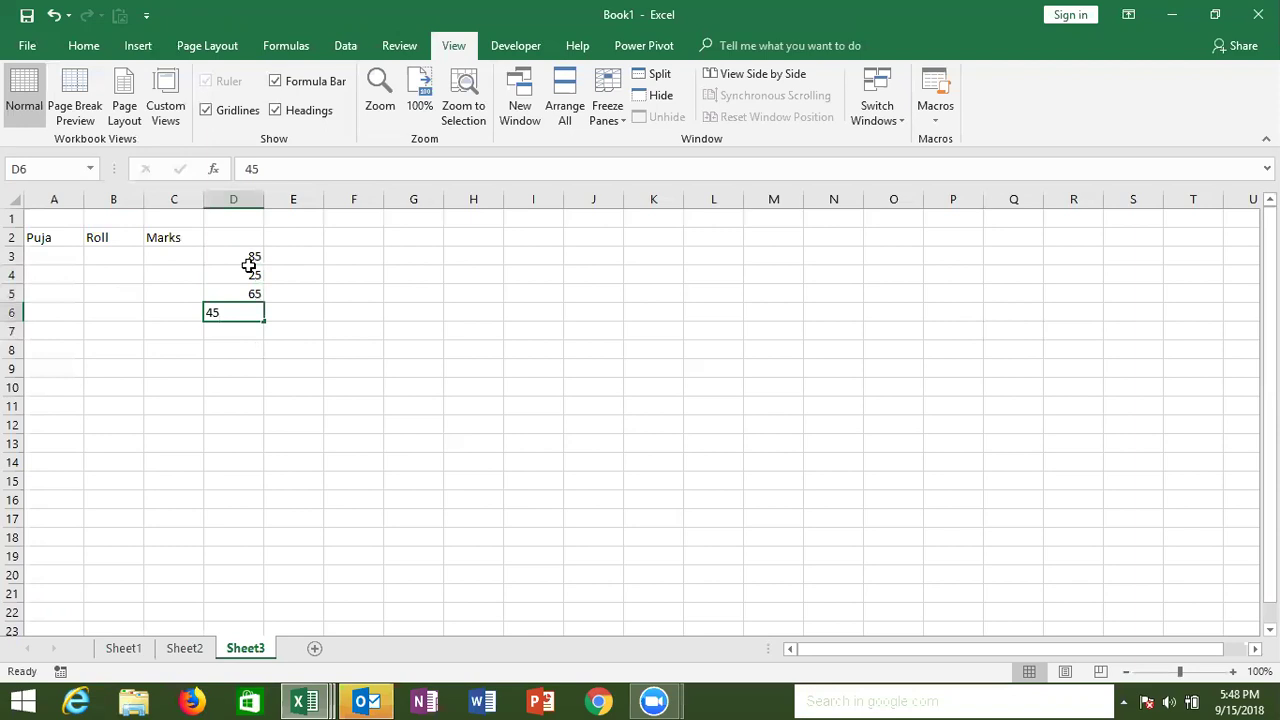
drag(249, 262, 249, 308)
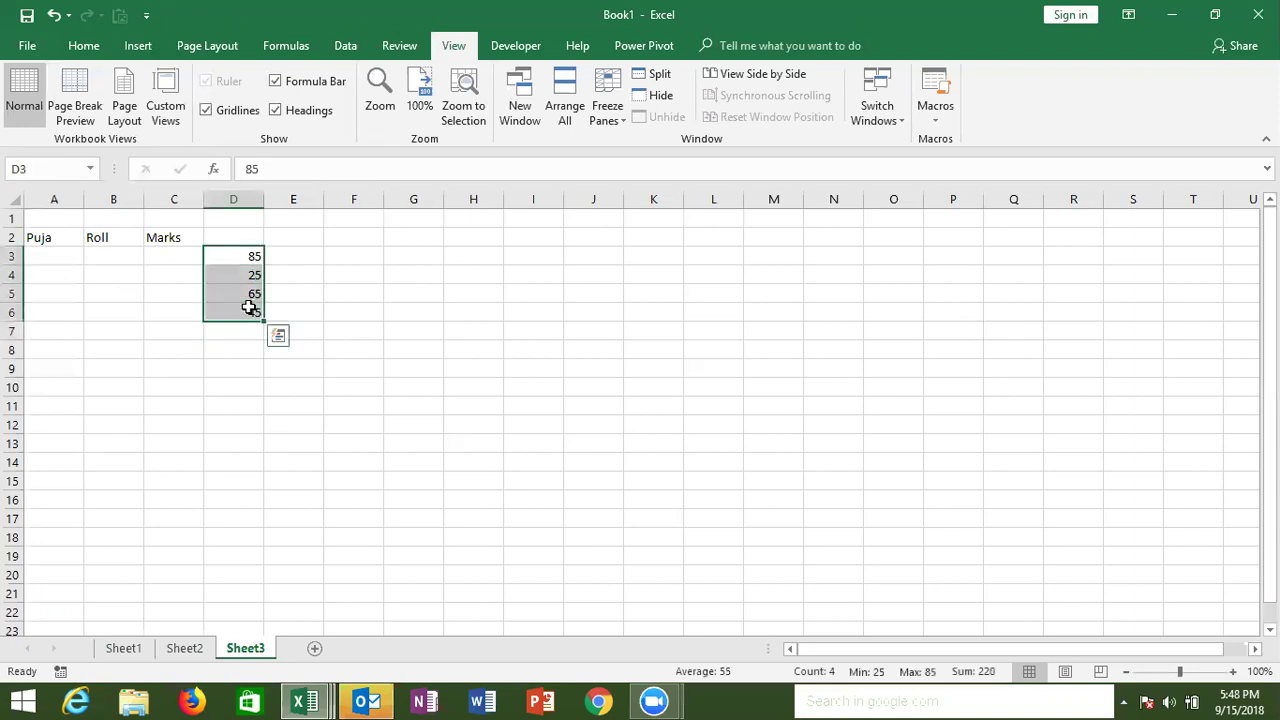
key(ctrl+c)
Record Macro2 pasting the copied marks as values only into I3:I6
click(935, 120)
click(967, 165)
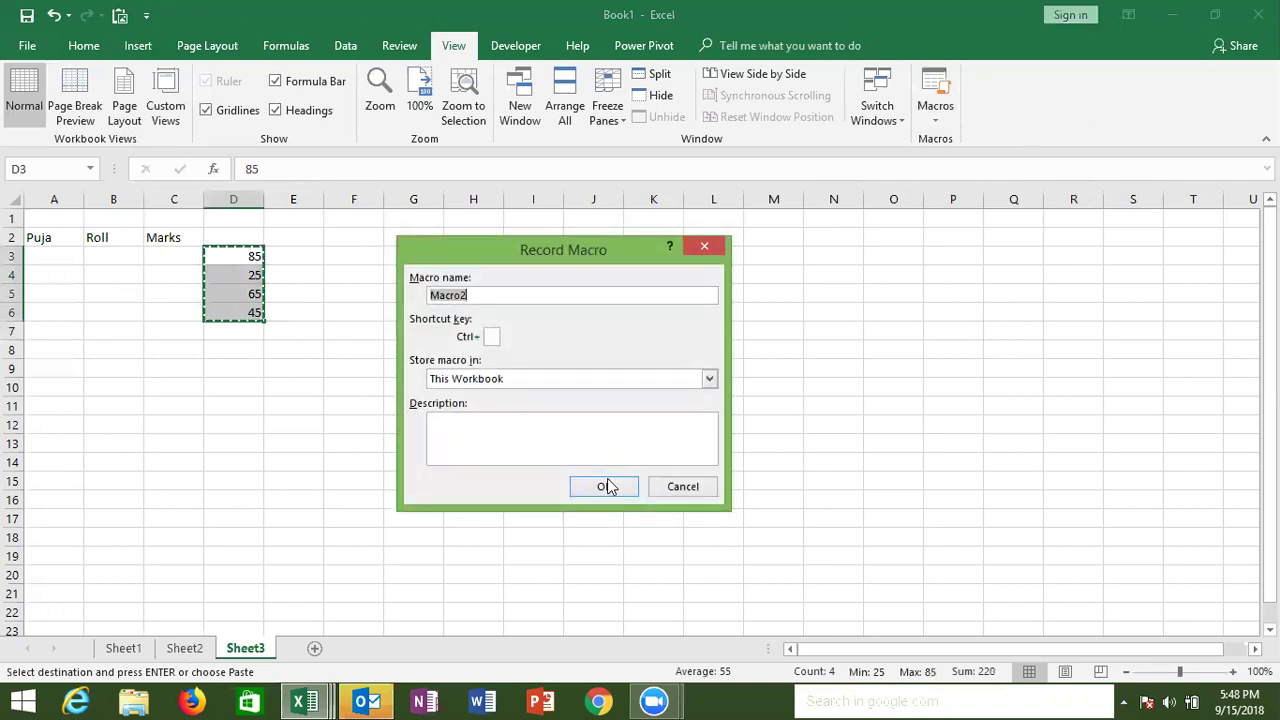
click(604, 487)
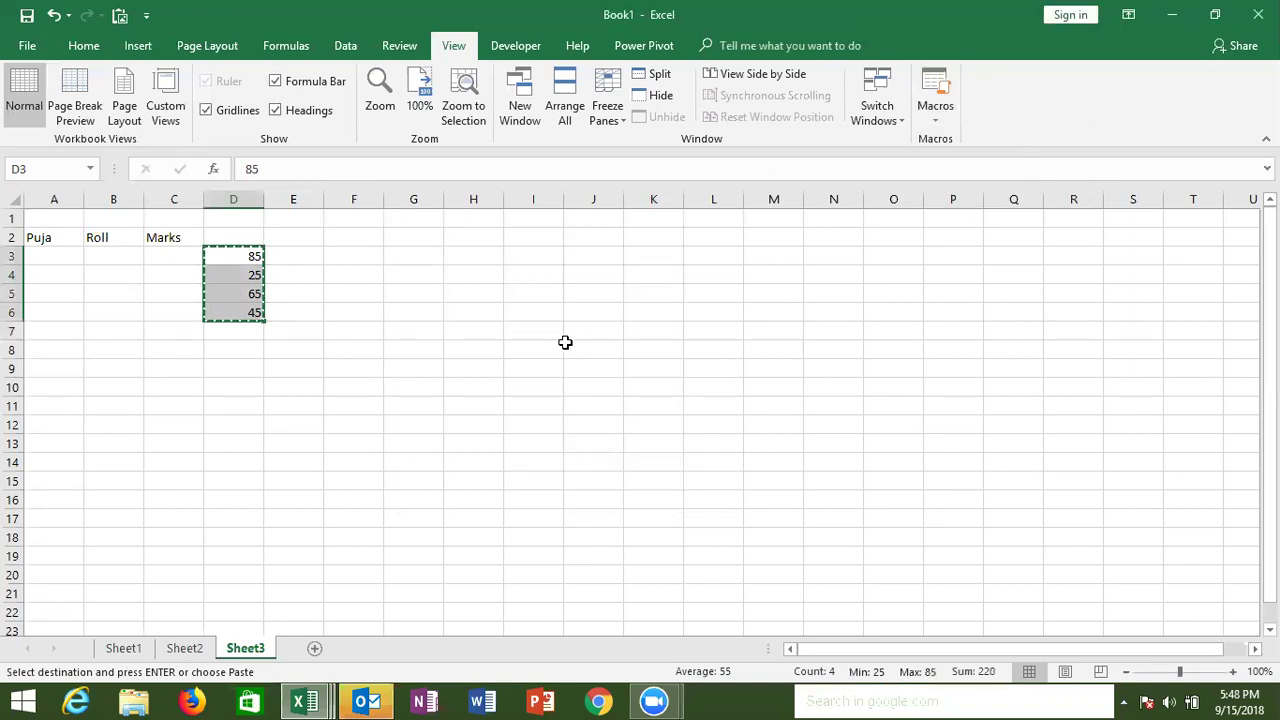
click(542, 260)
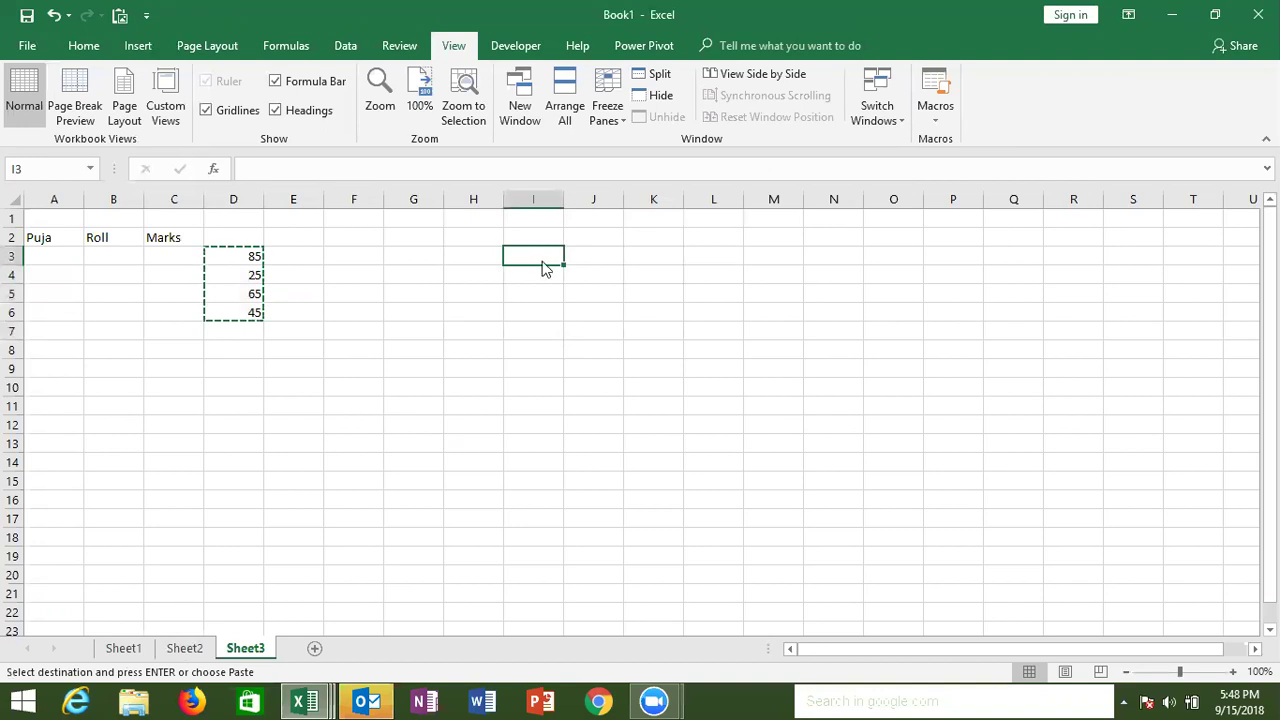
right_click(543, 263)
click(612, 369)
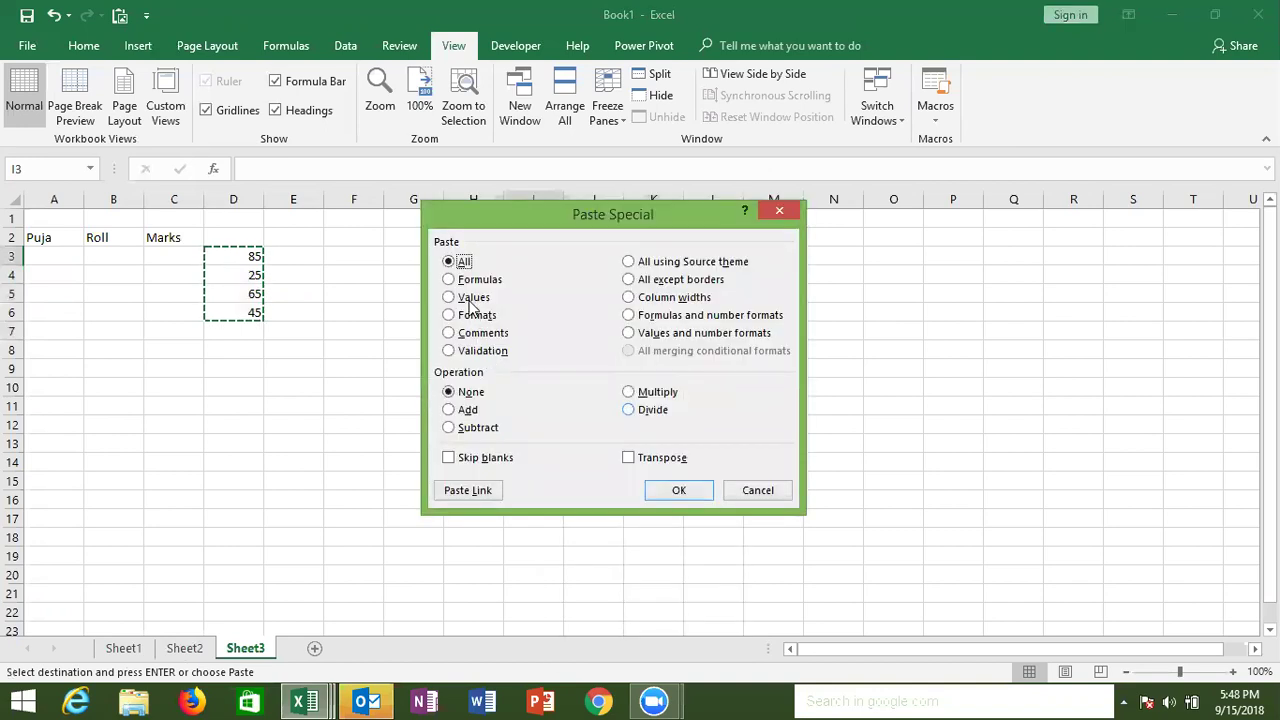
click(448, 297)
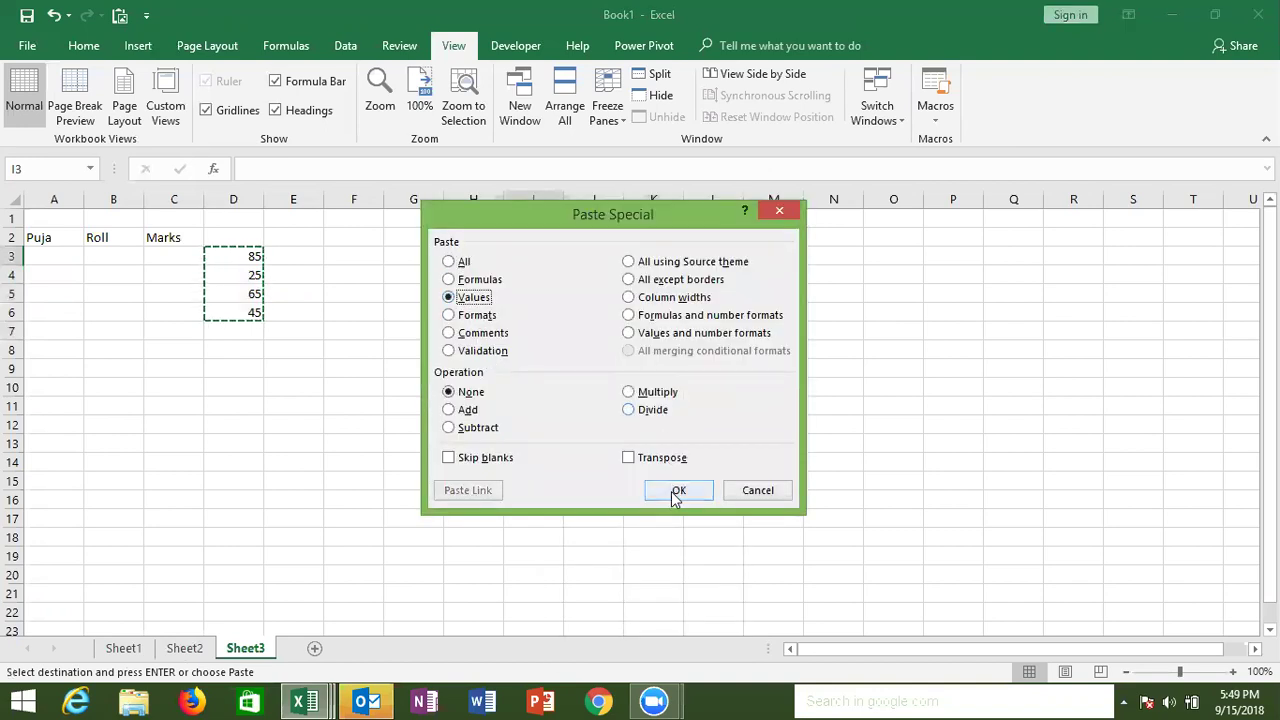
click(676, 490)
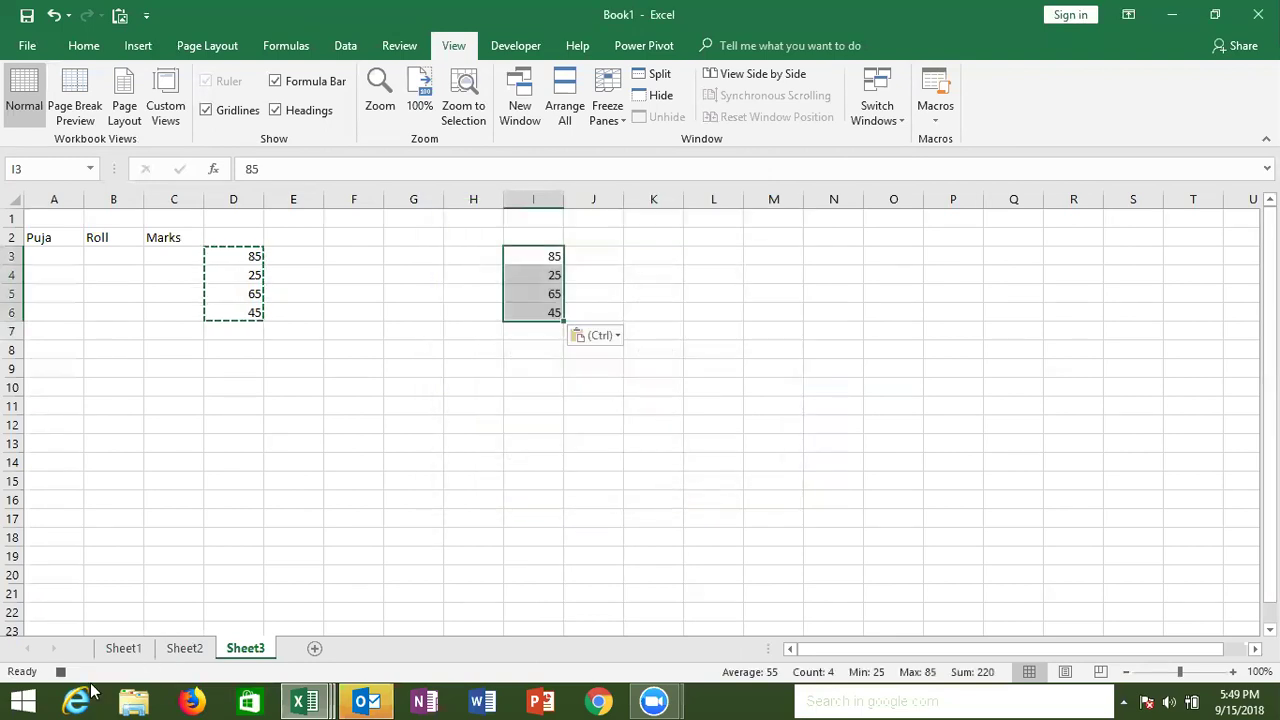
Run Macro2 from the Macros list
click(932, 118)
key(Return)
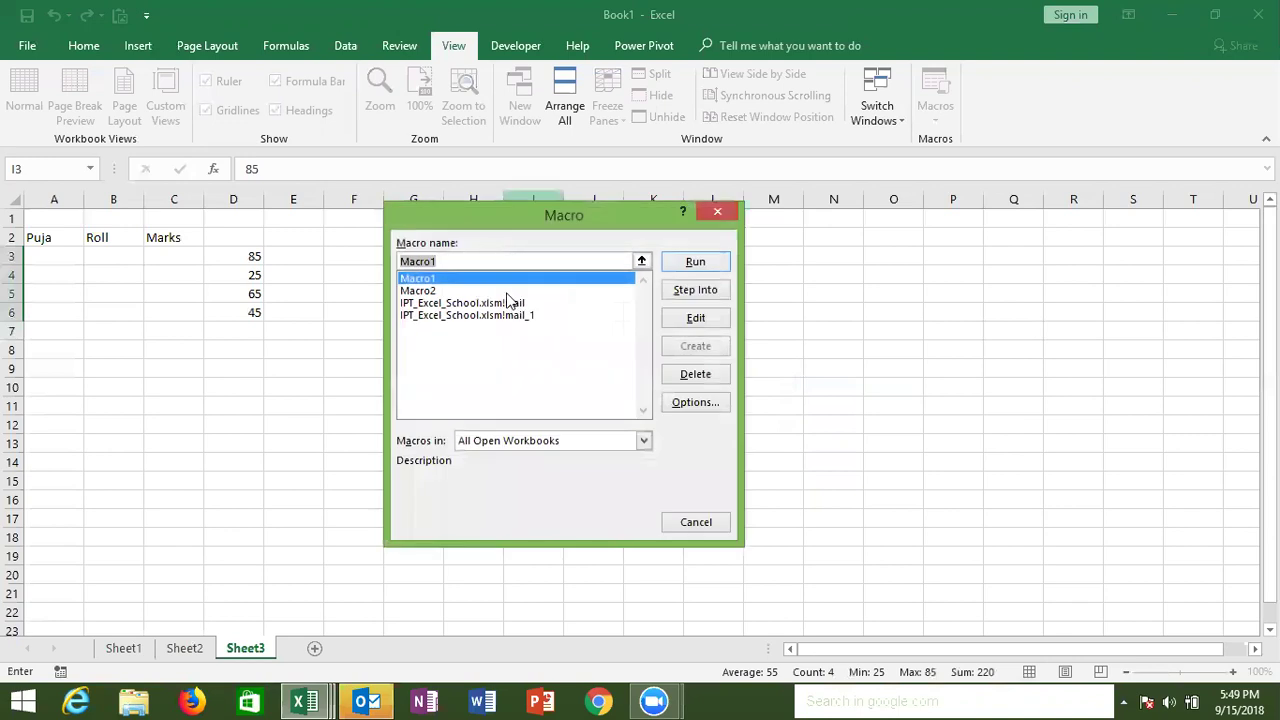
click(510, 290)
key(Return)
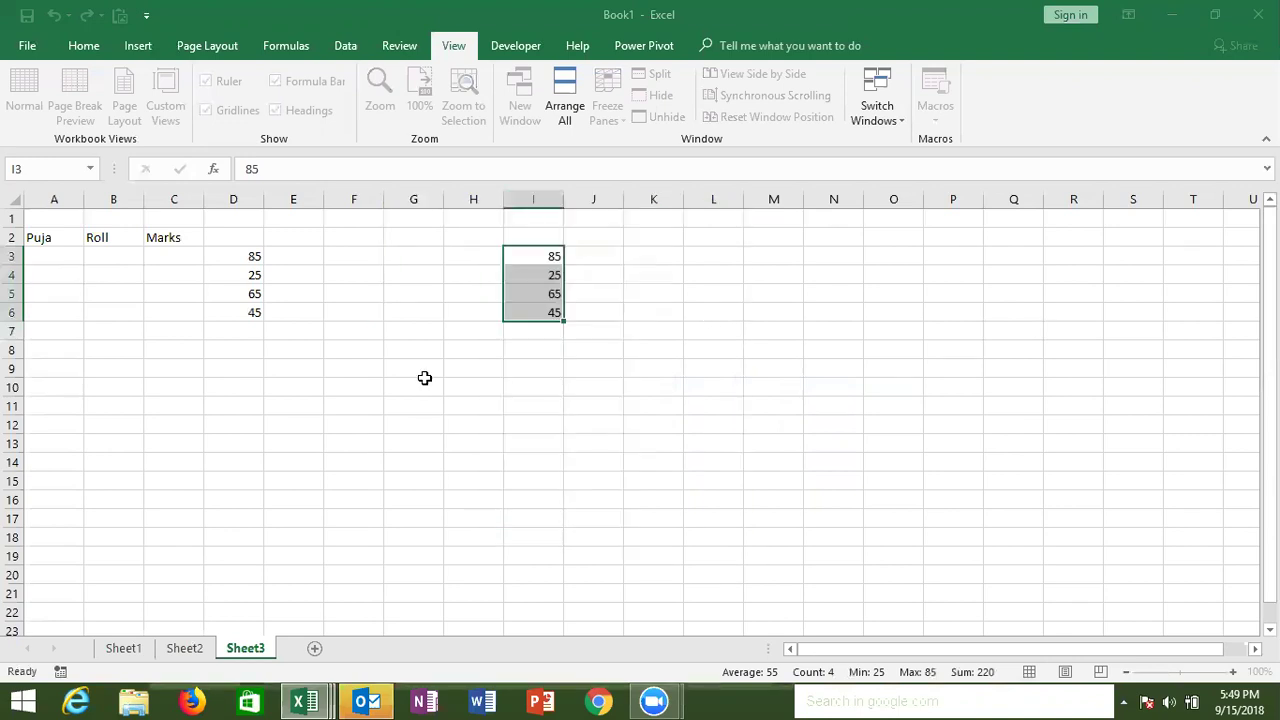
In the VBA editor, highlight Macro2's Selection.PasteSpecial statement with xlPasteValues
click(306, 700)
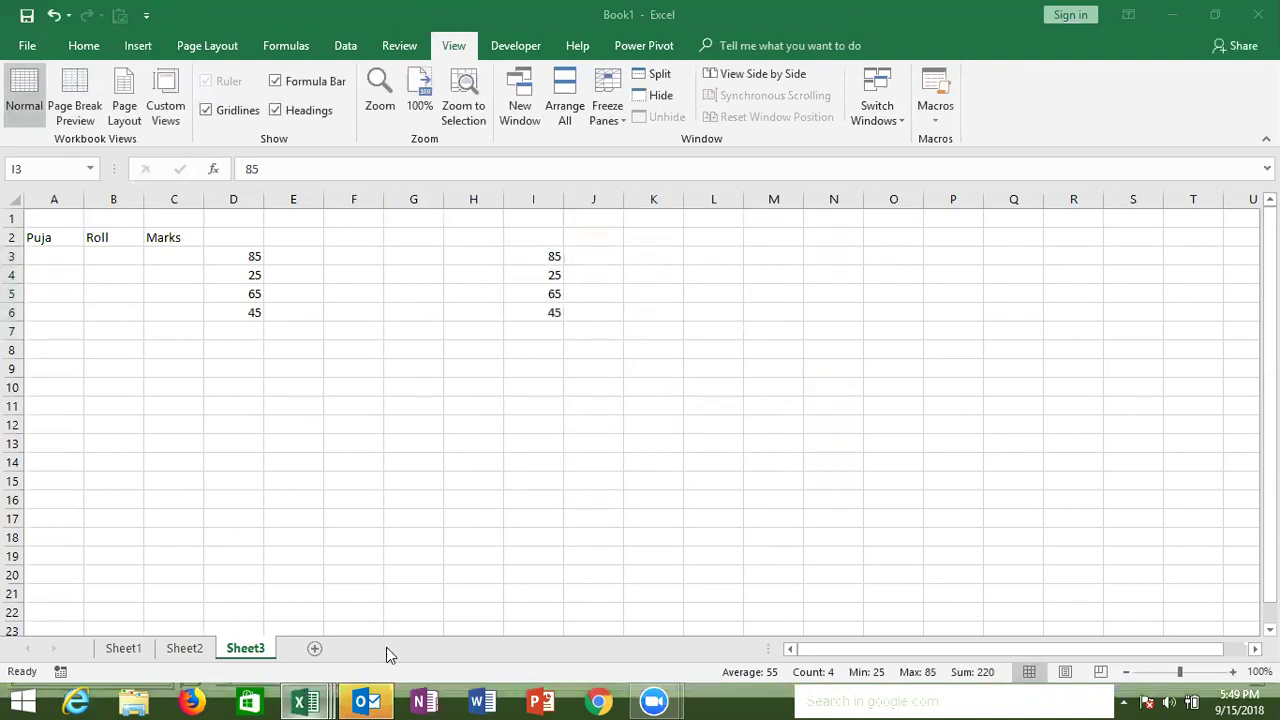
click(480, 622)
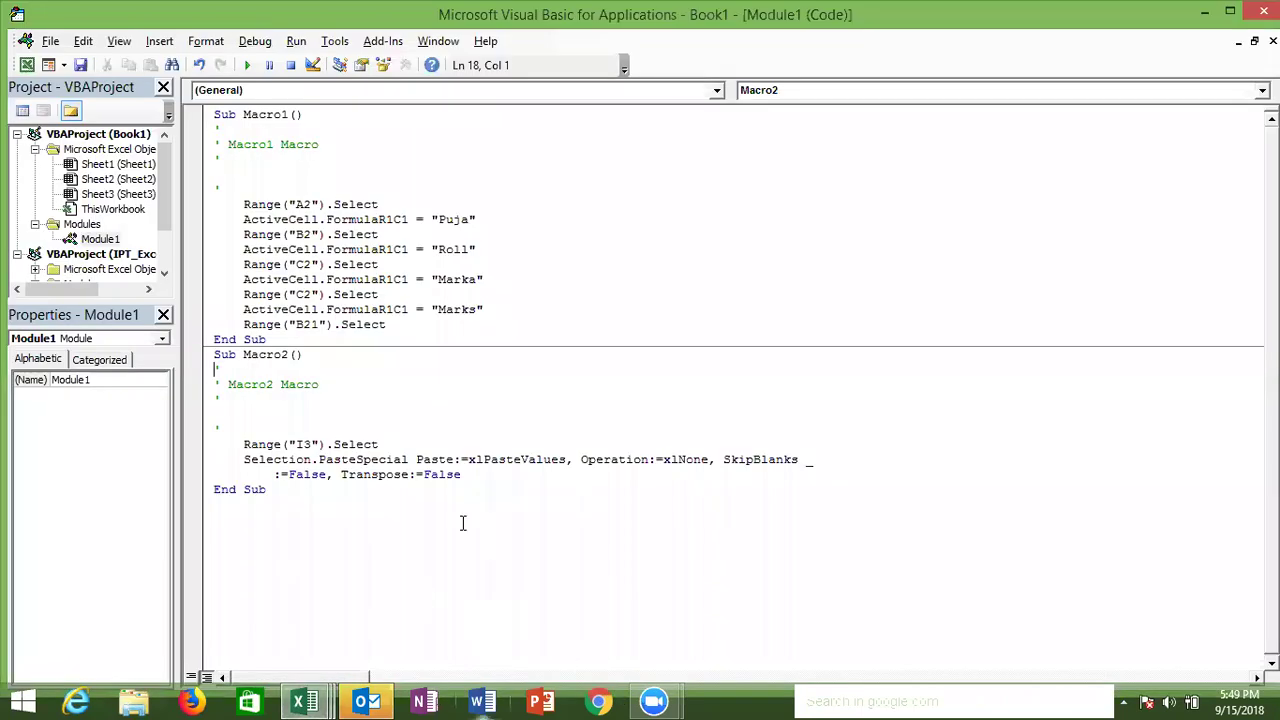
click(367, 446)
click(244, 460)
drag(278, 459, 446, 460)
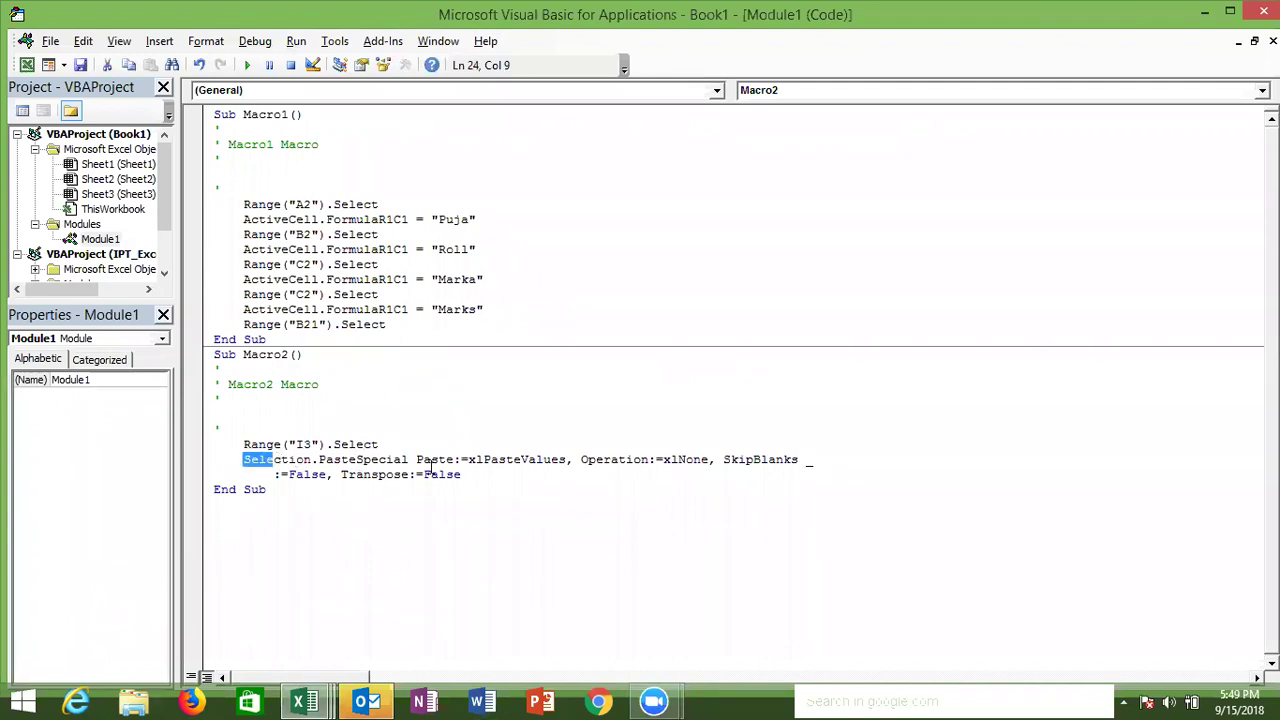
drag(540, 465, 594, 467)
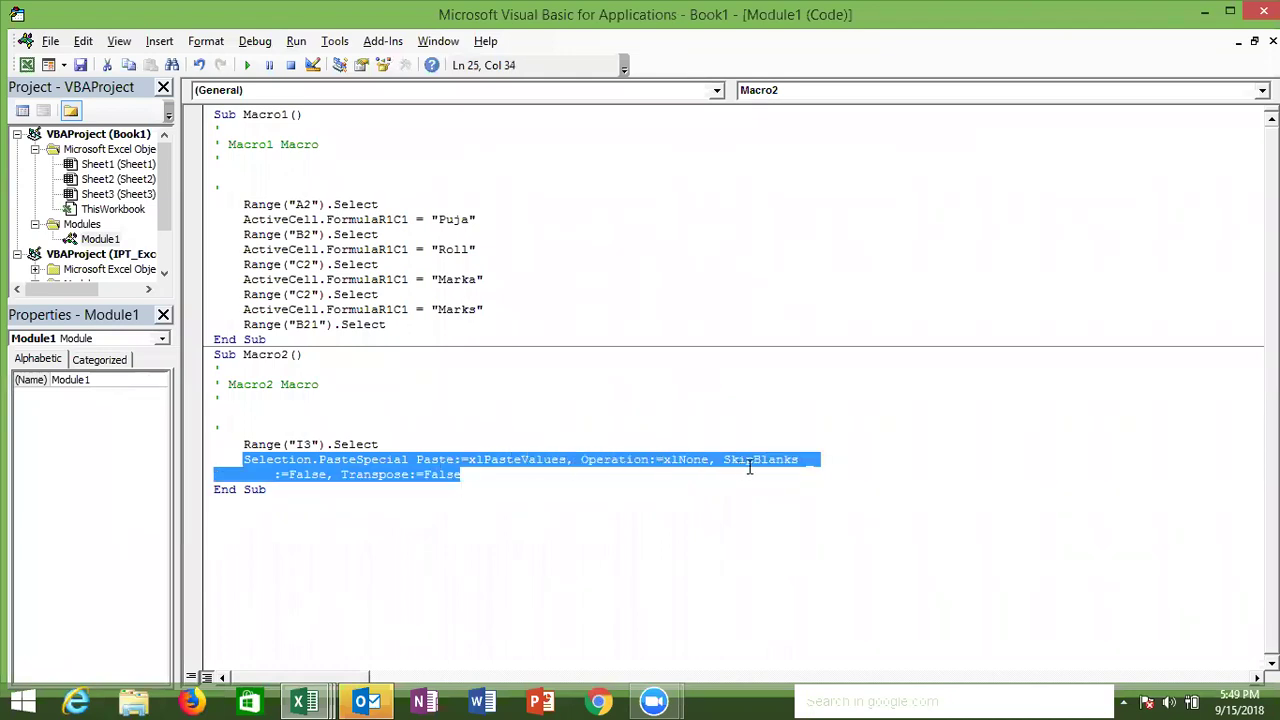
drag(594, 467, 840, 470)
click(671, 108)
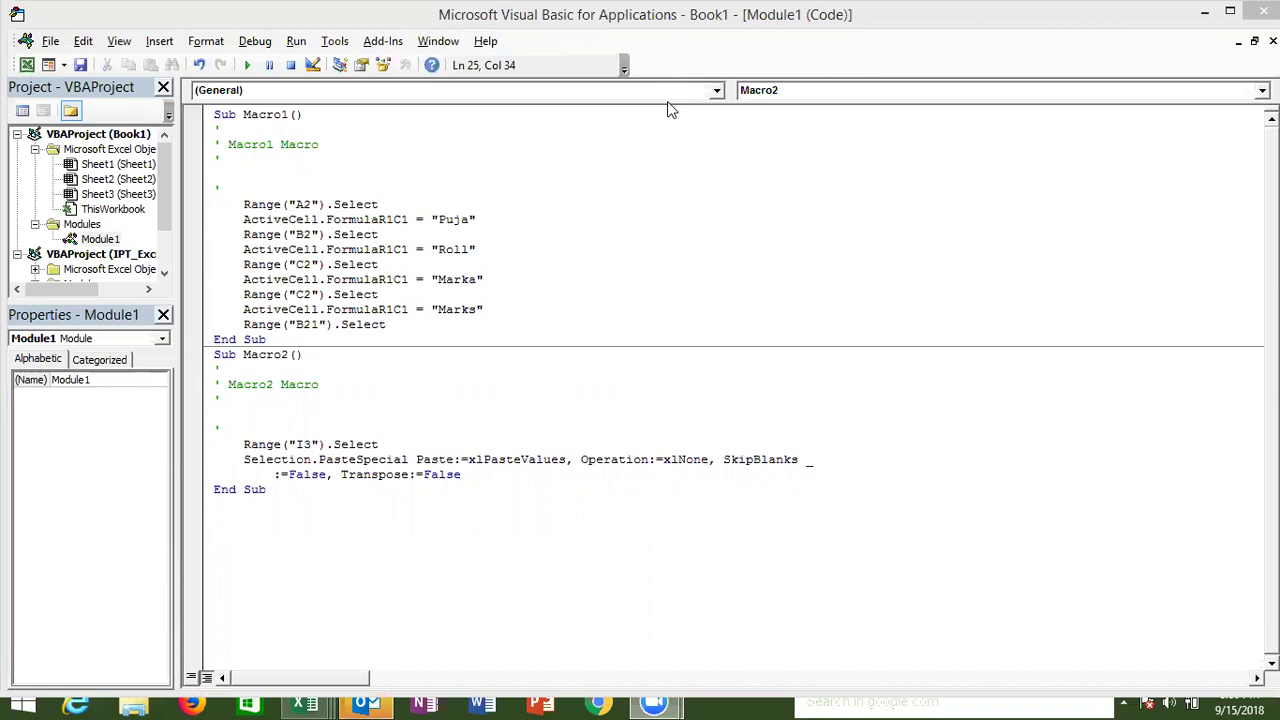
Return from the VBA editor to Excel's Sheet1
click(996, 174)
key(alt+F11)
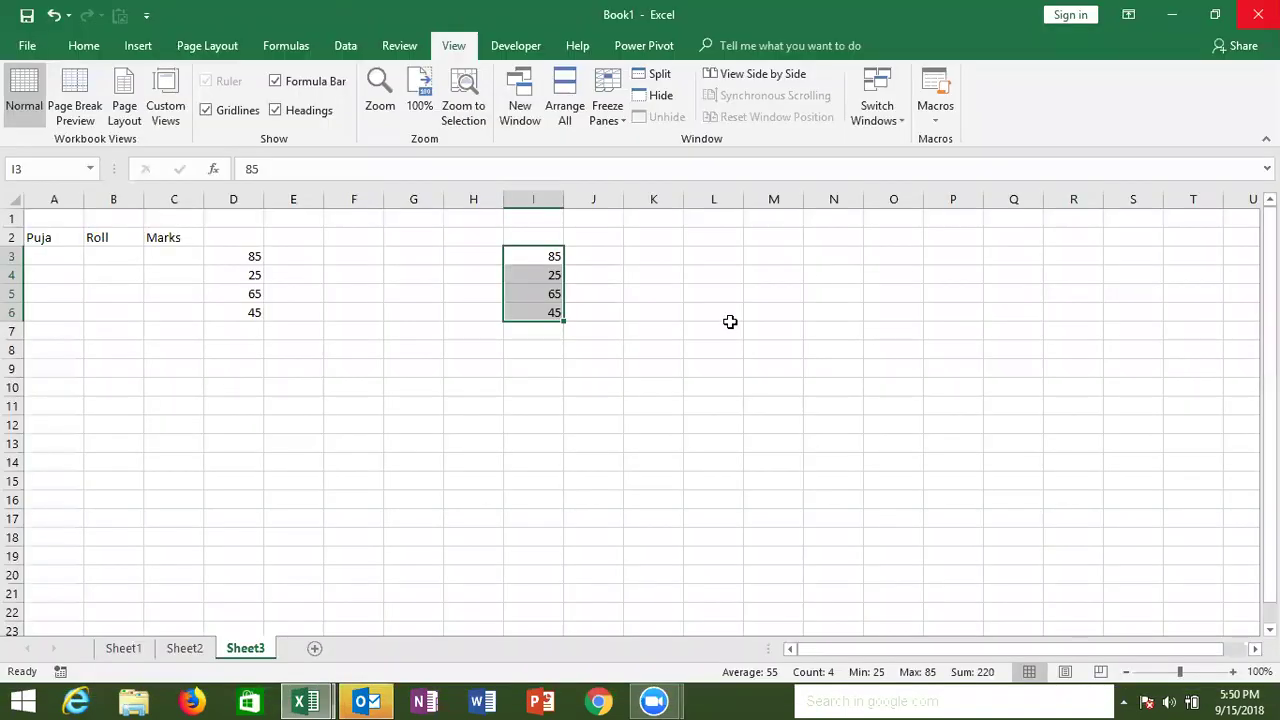
click(730, 325)
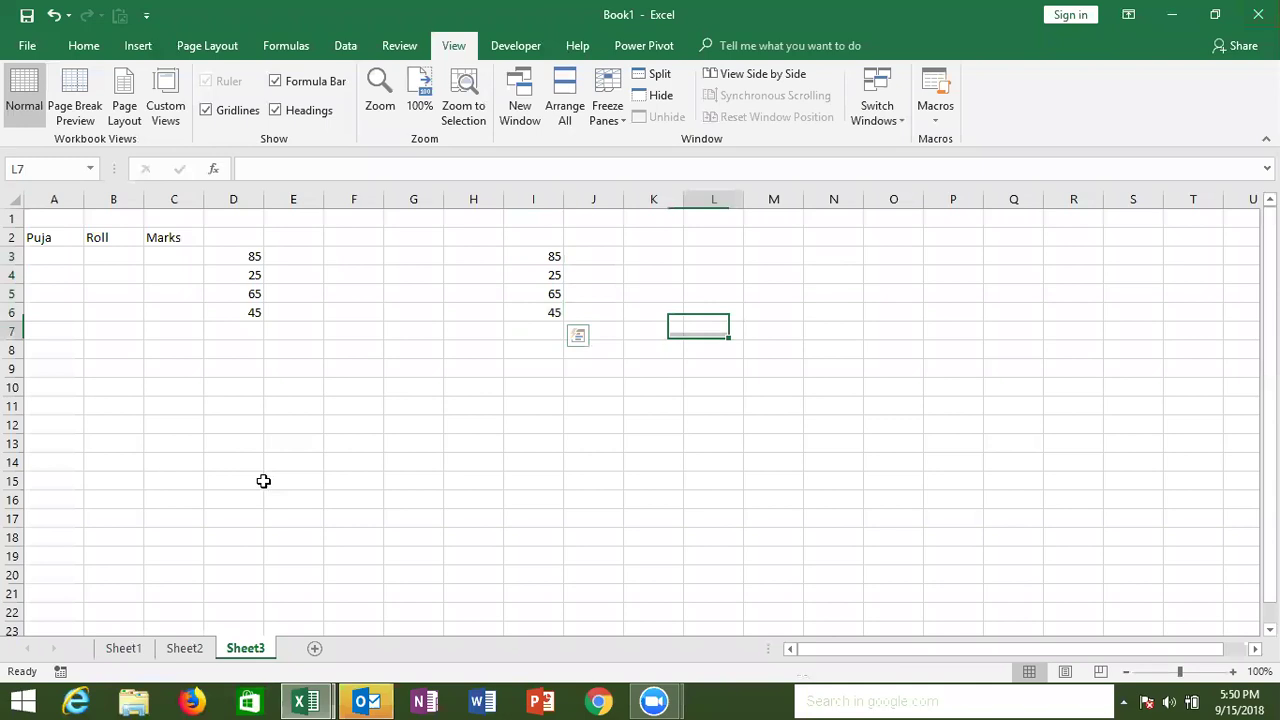
click(141, 647)
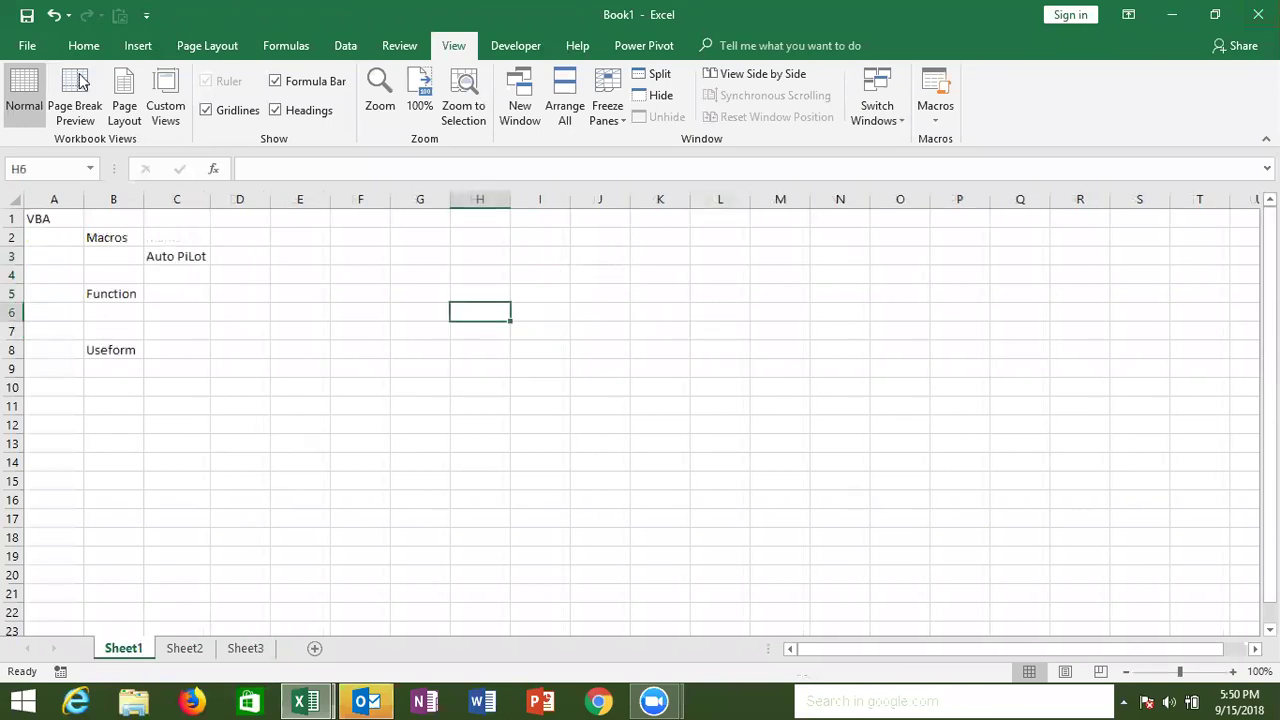
Open the Class_file workbook from the recent files list
click(27, 47)
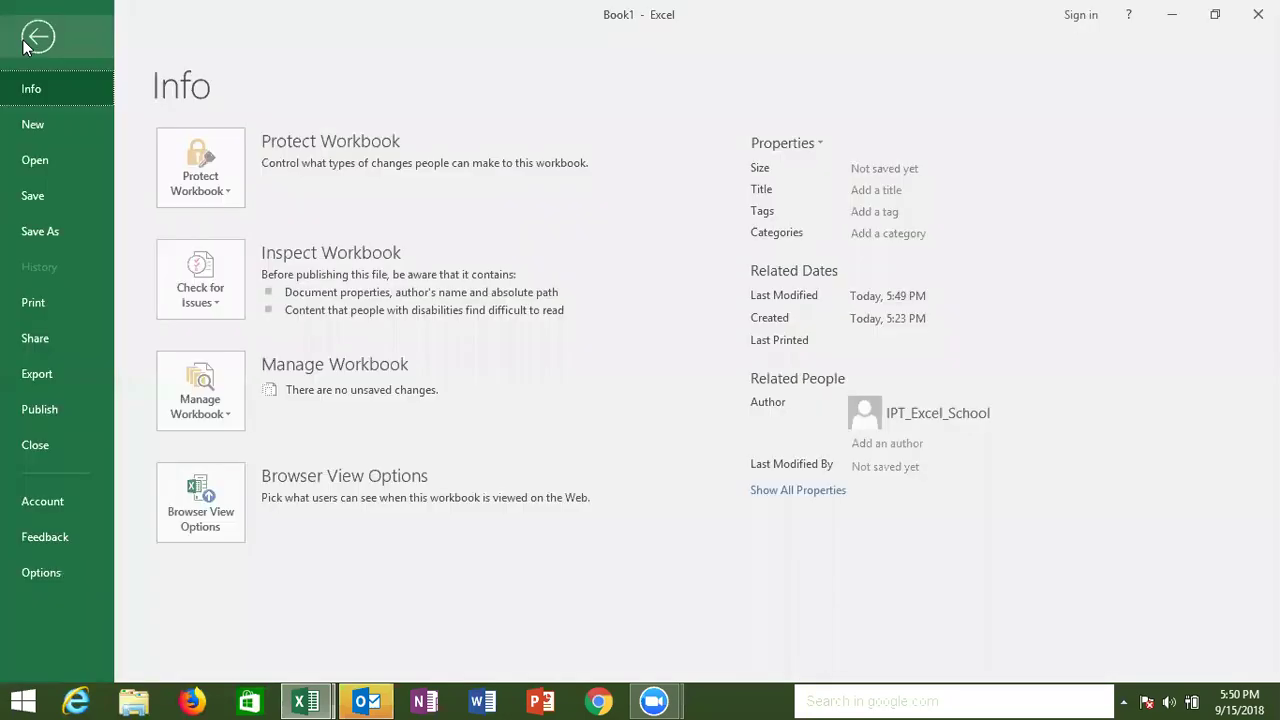
click(47, 161)
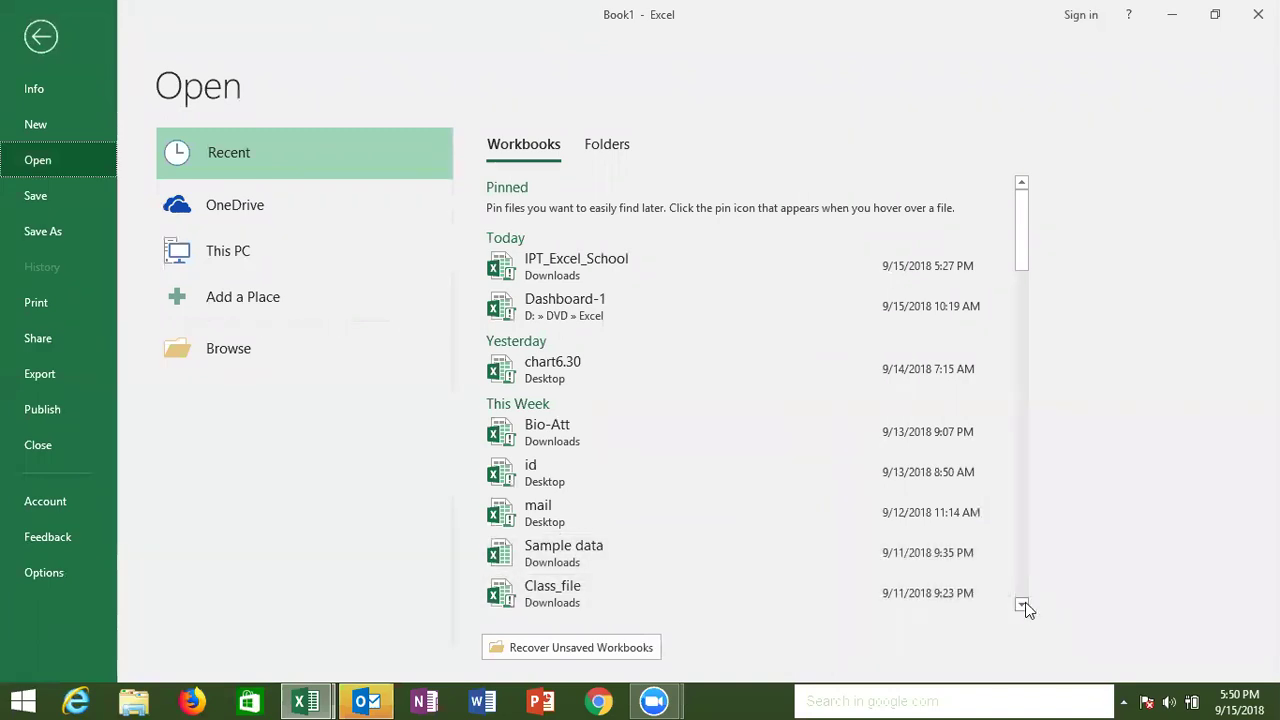
scroll(720, 574, down, 1)
click(720, 574)
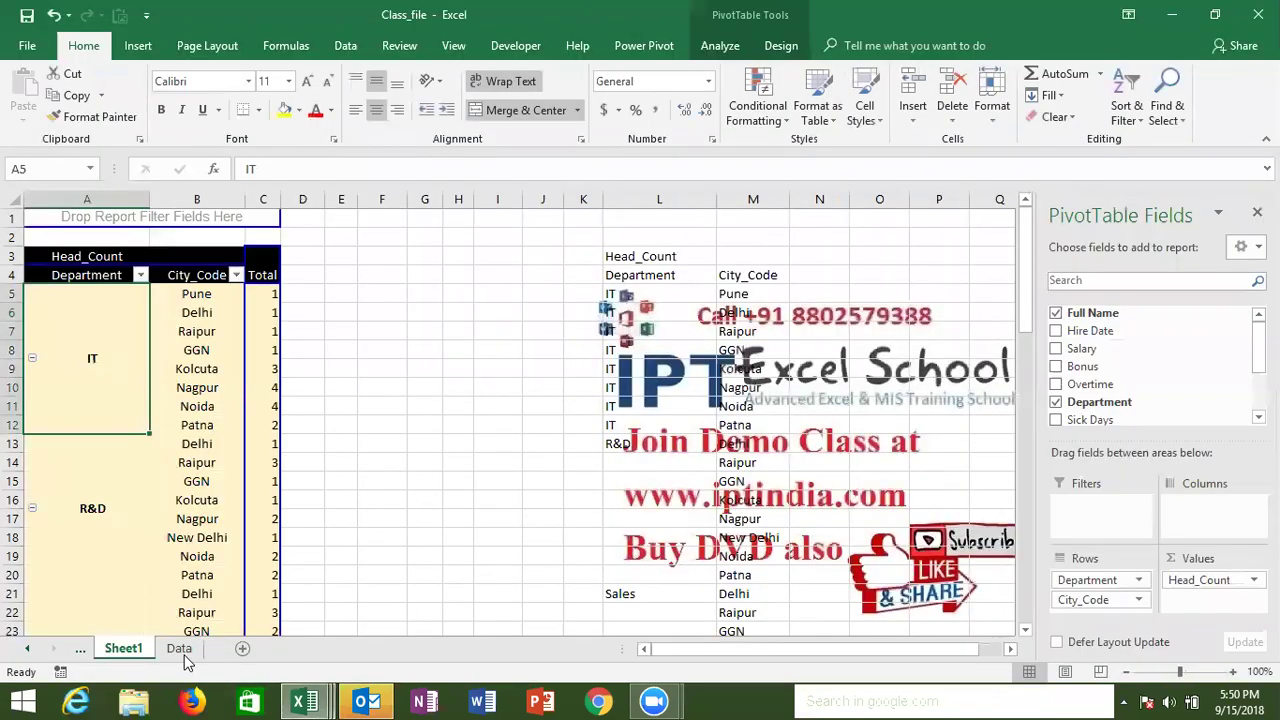
On the Data sheet, check headers A1 and J1 and show the Developer tab
click(180, 648)
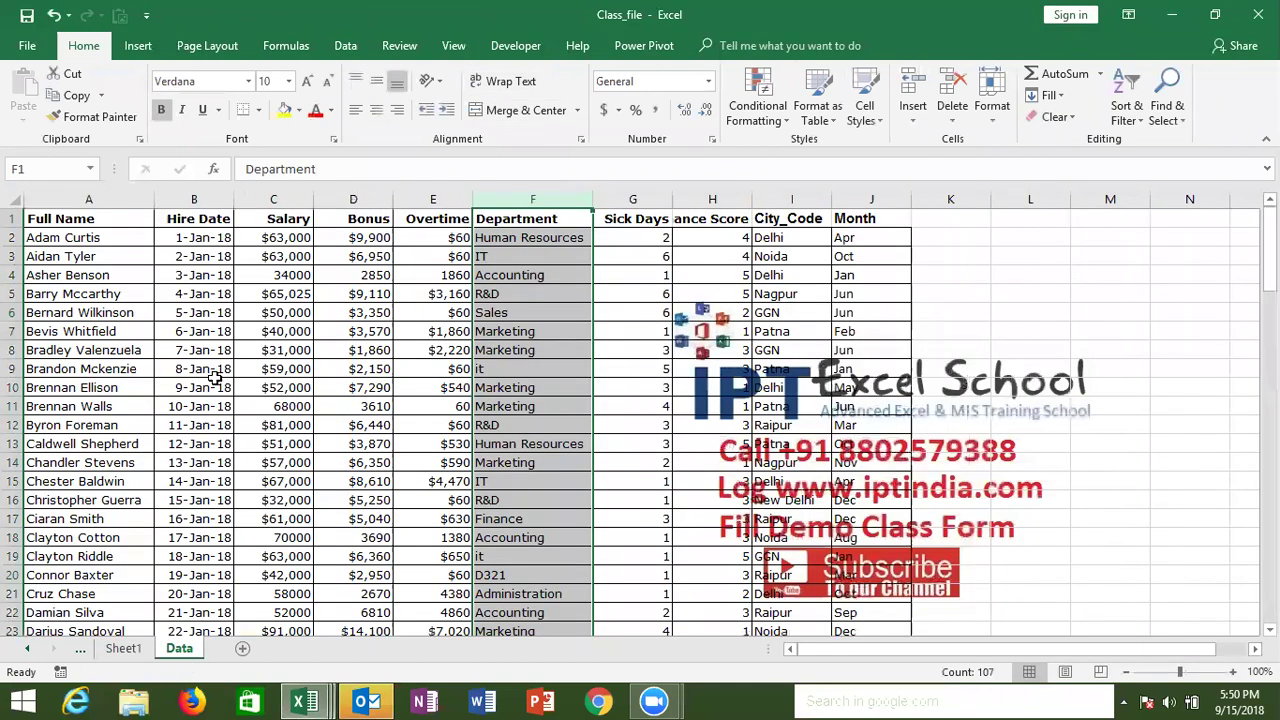
click(214, 384)
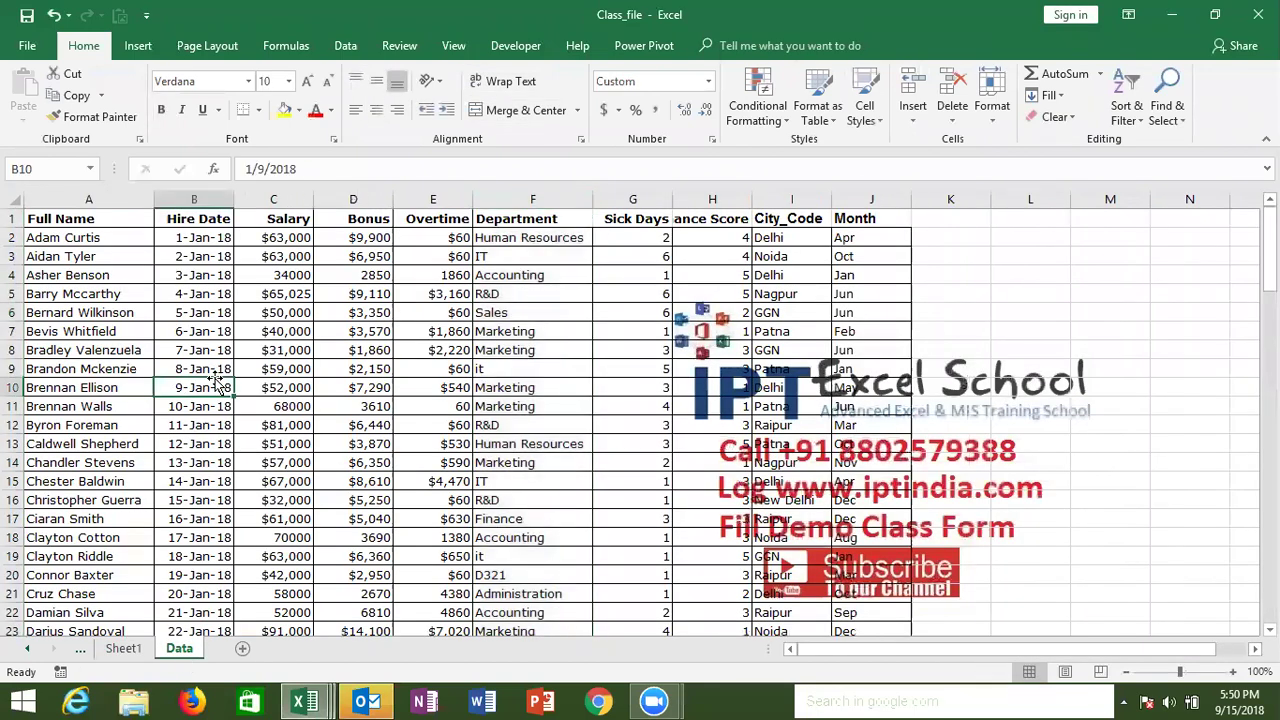
click(112, 226)
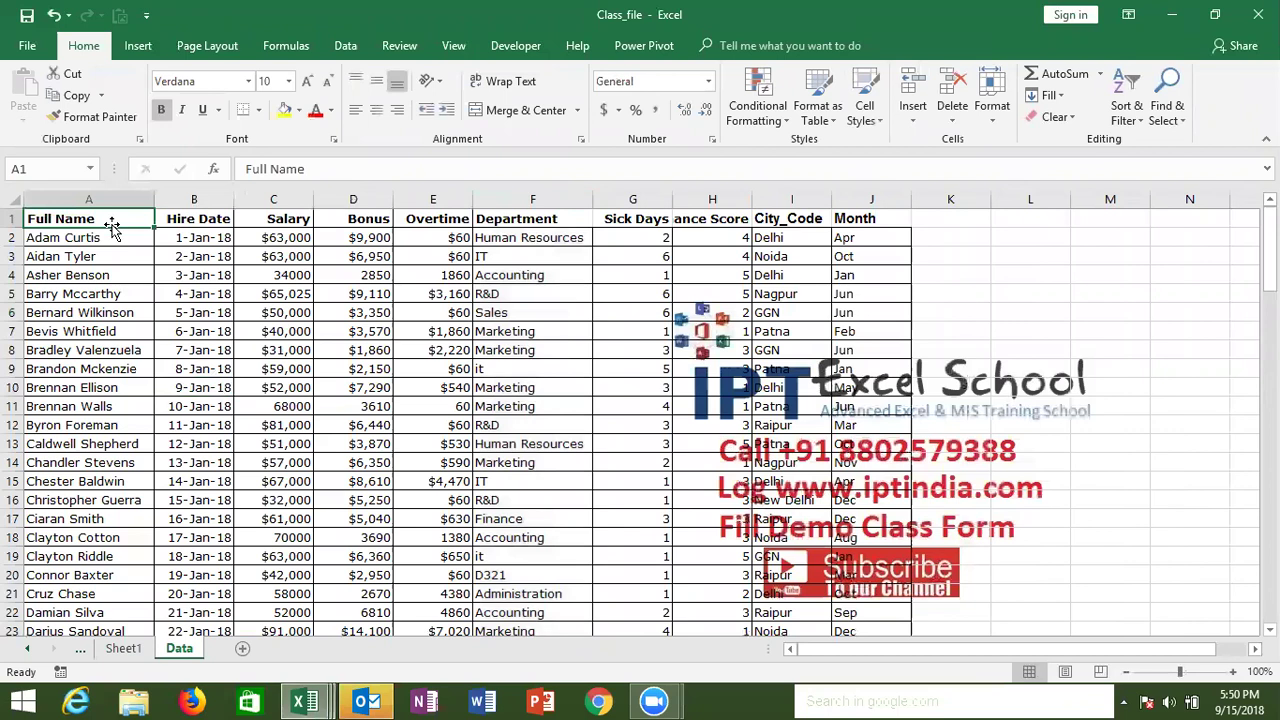
click(871, 218)
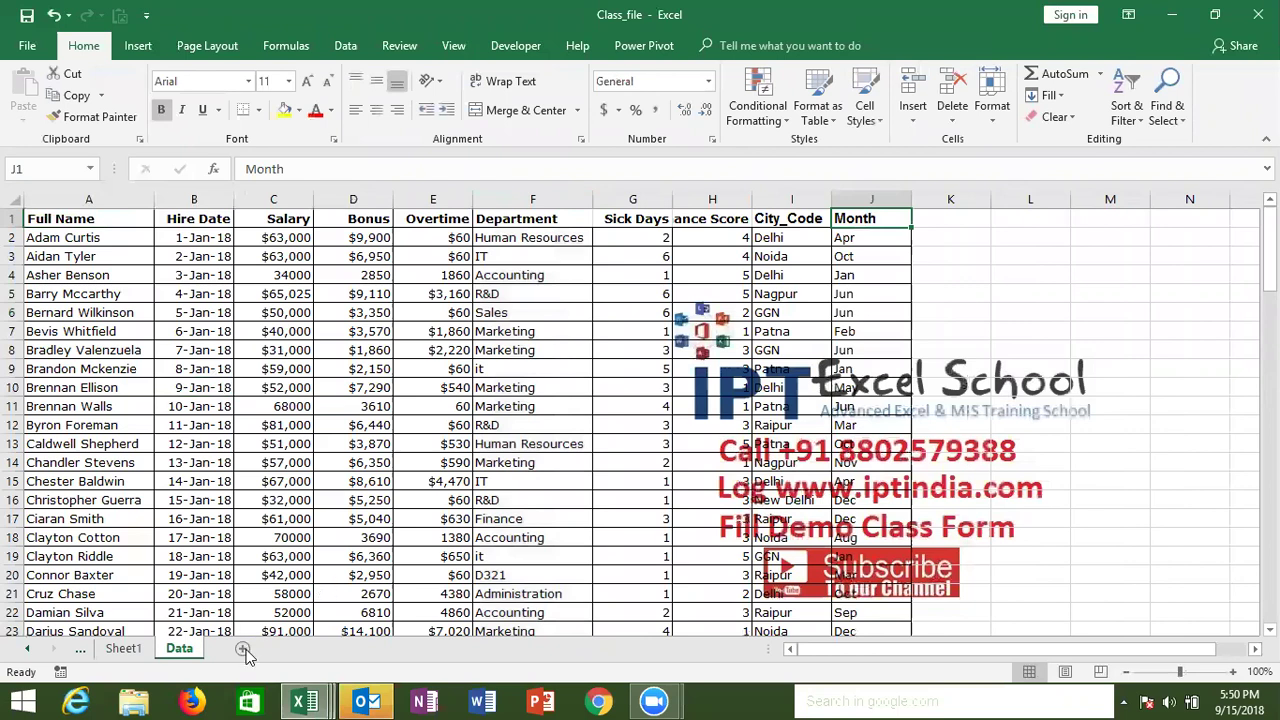
click(640, 46)
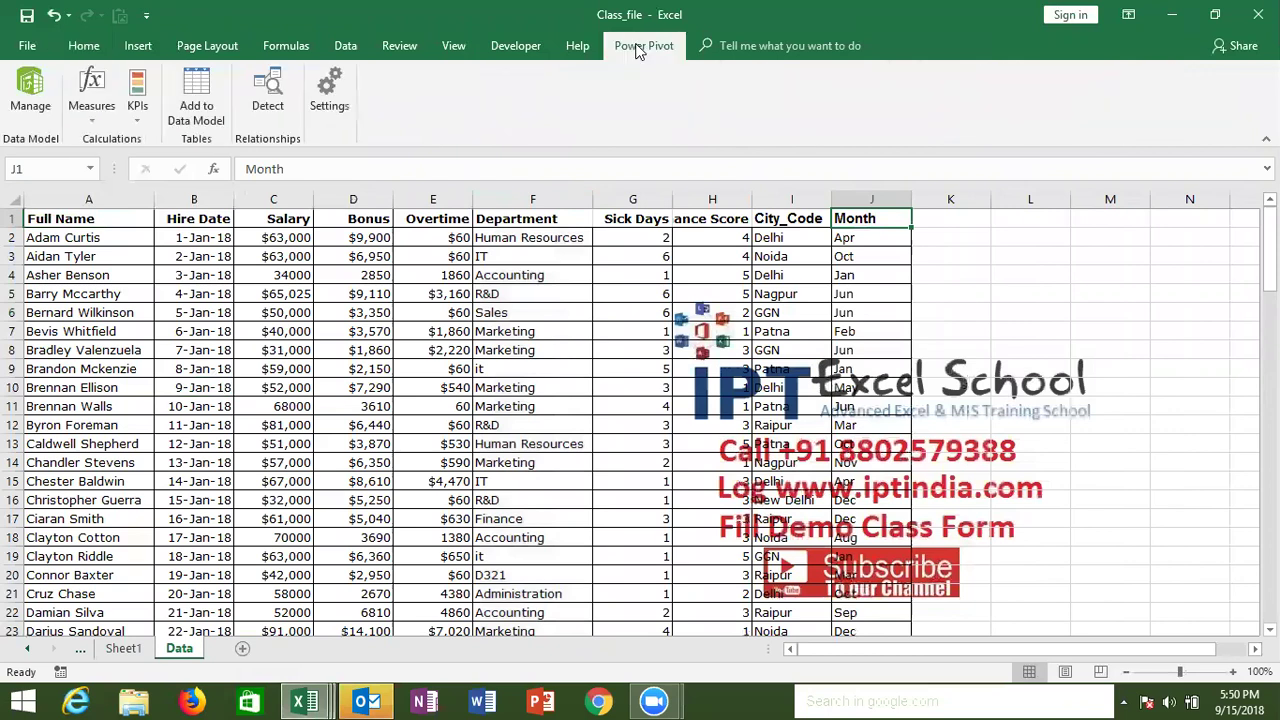
click(510, 45)
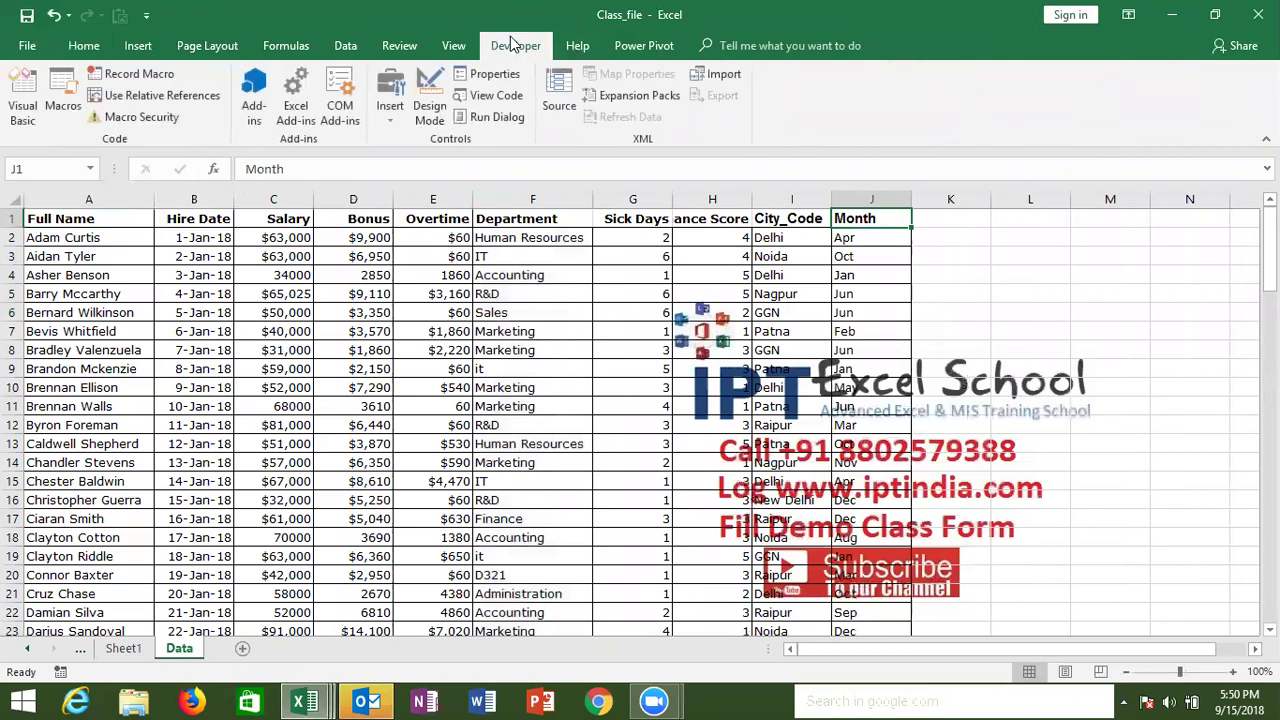
click(78, 253)
click(96, 217)
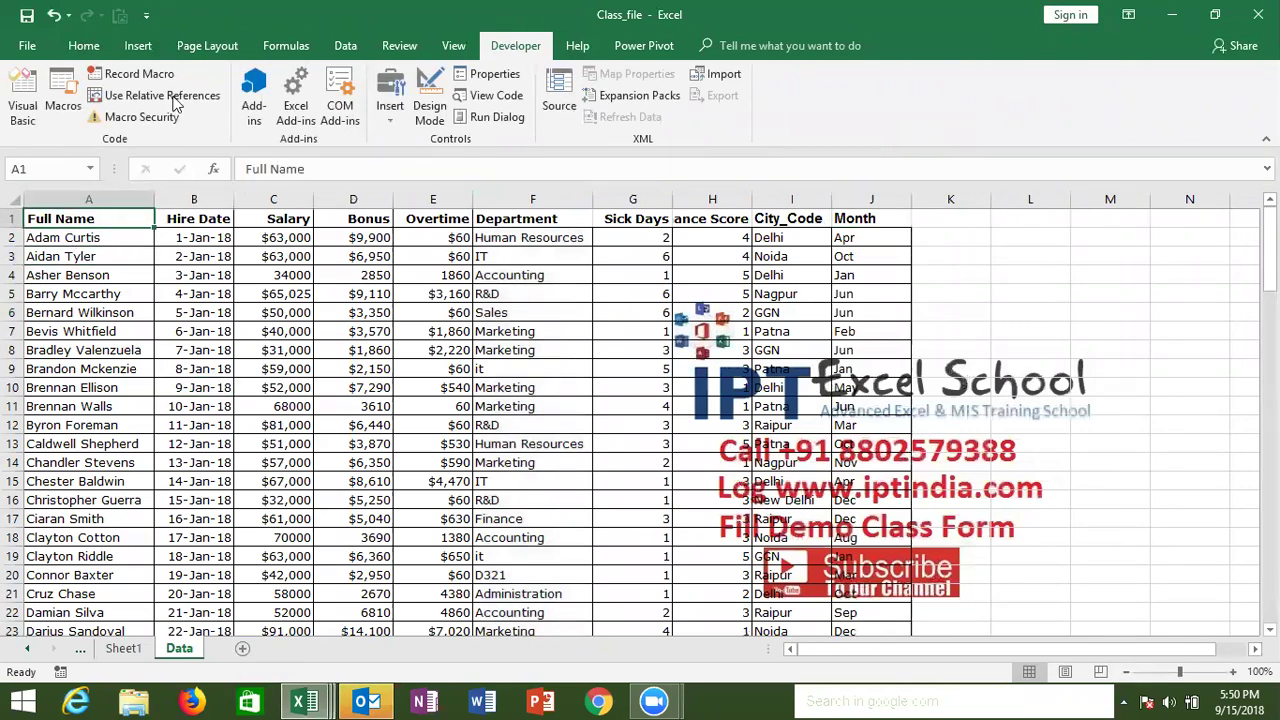
Start recording Macro3 with default settings and turn on filters from header cell A1
click(139, 73)
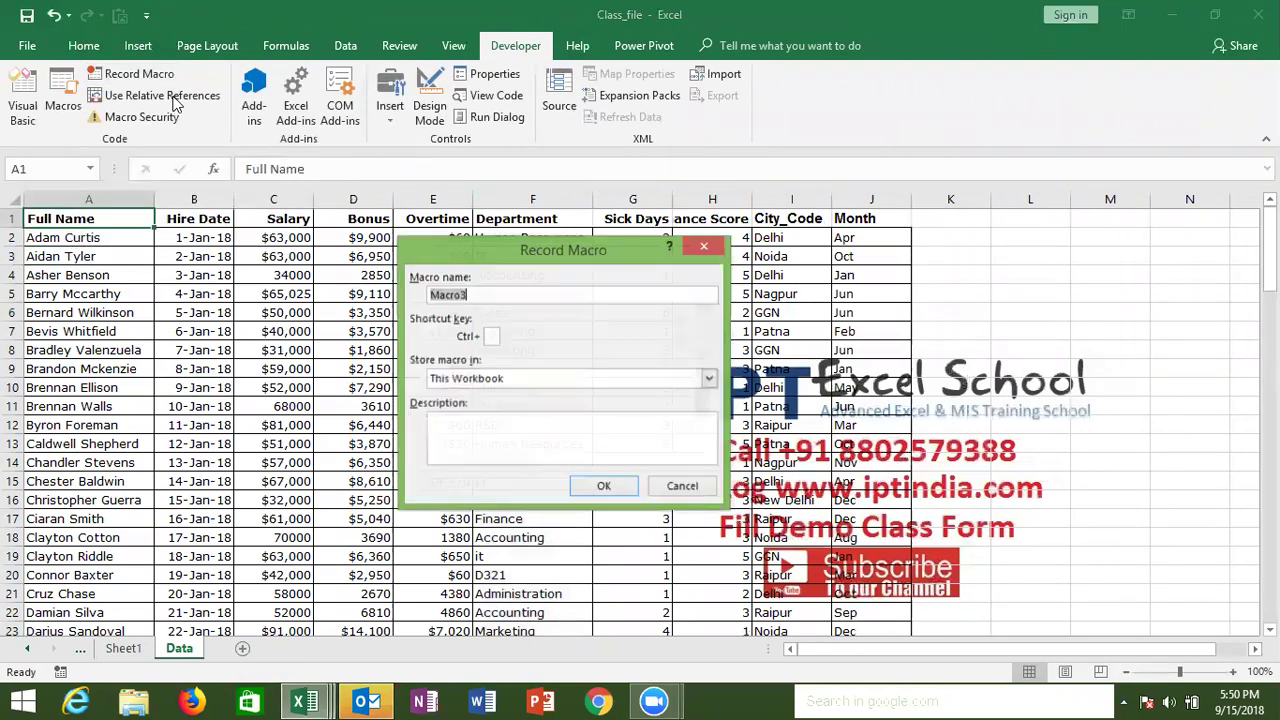
click(603, 485)
click(197, 354)
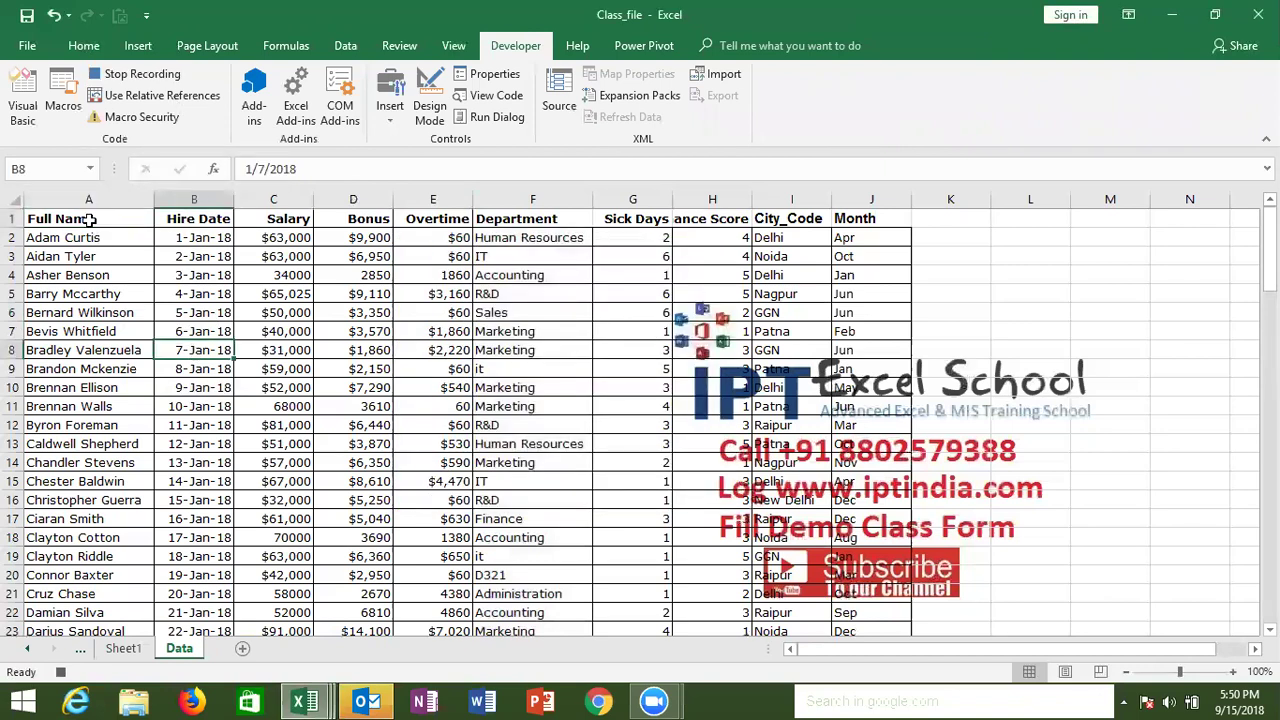
click(89, 219)
key(ctrl+shift+l)
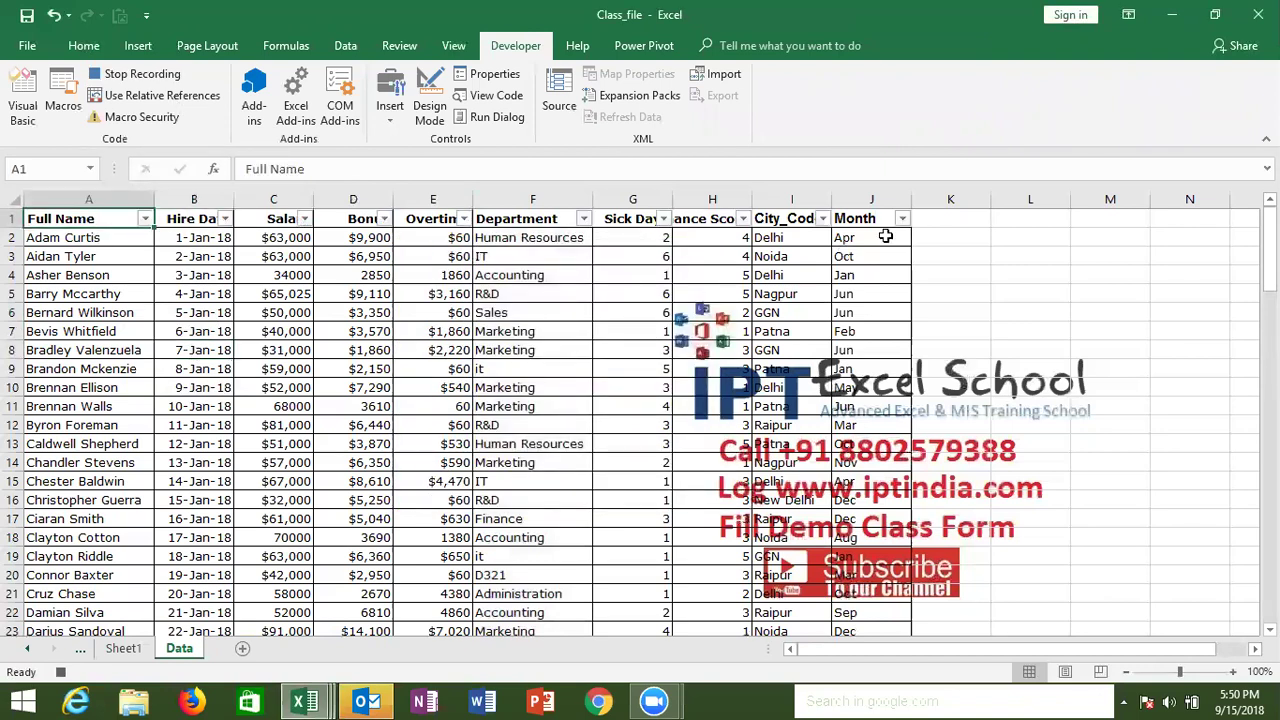
Filter the Month column to show only Apr
click(902, 218)
click(716, 401)
click(716, 415)
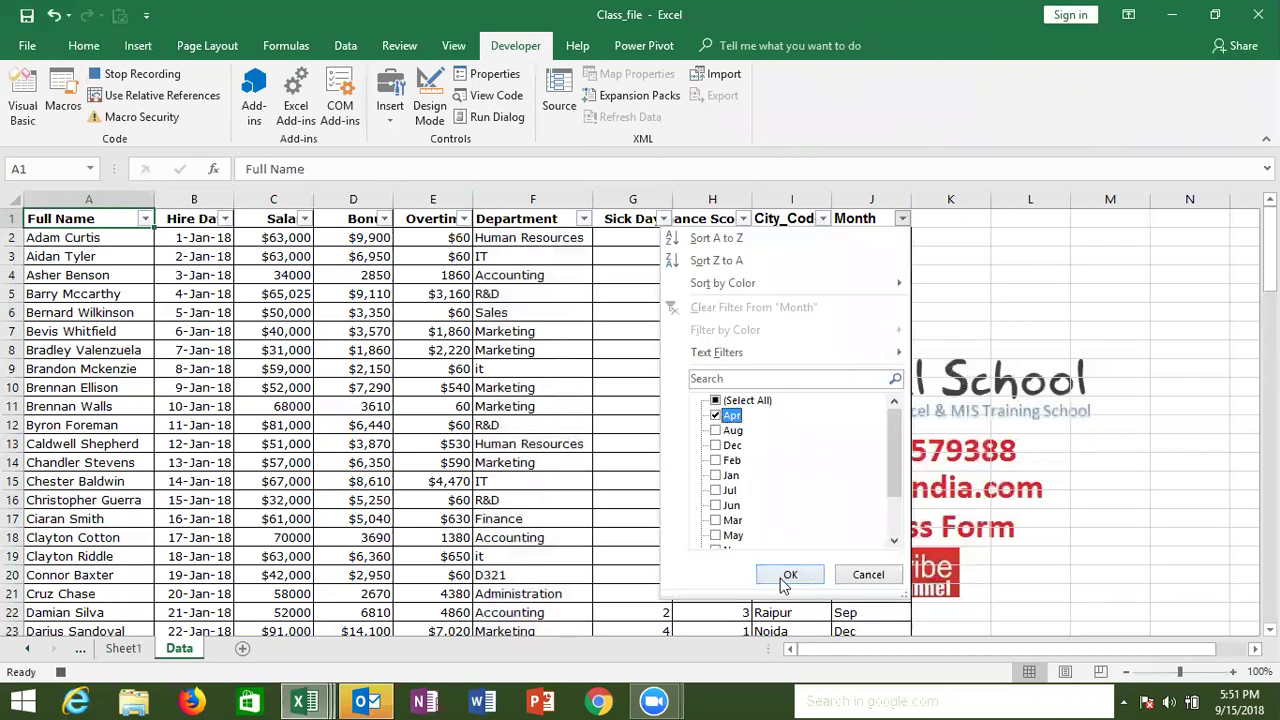
click(790, 574)
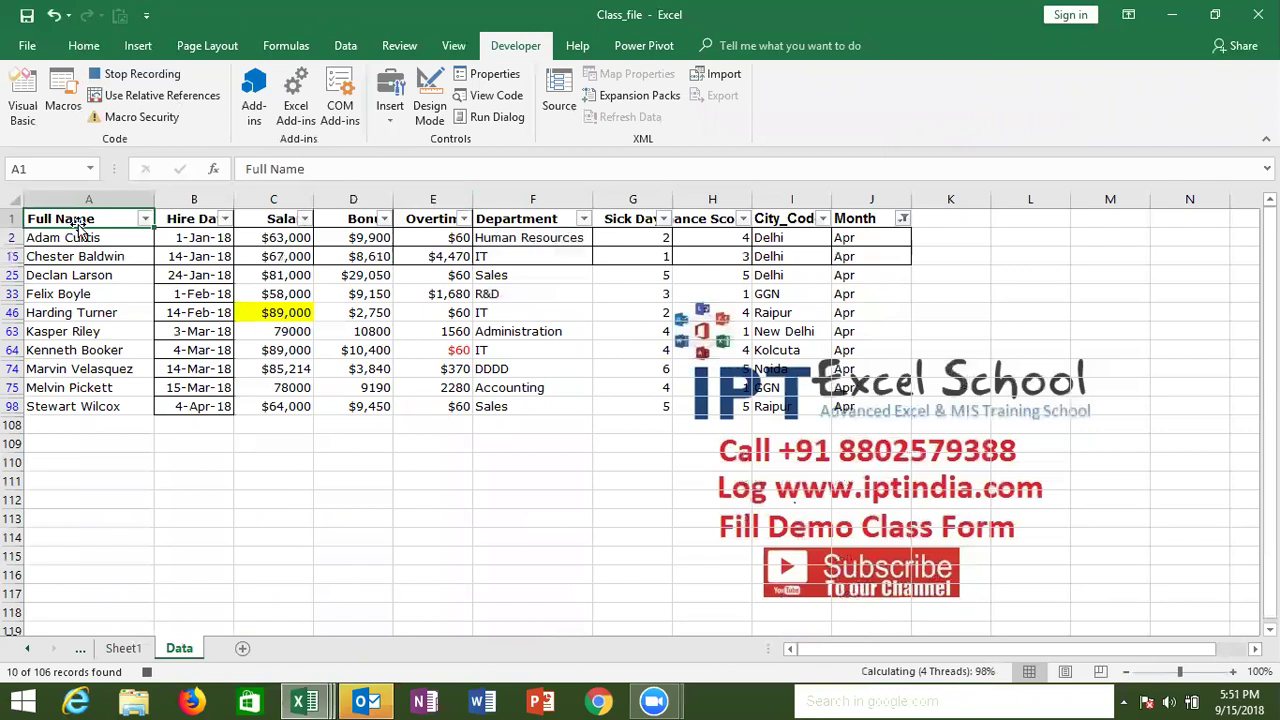
Select the whole filtered data range and switch the macro to Use Relative References
key(ctrl+shift+Right)
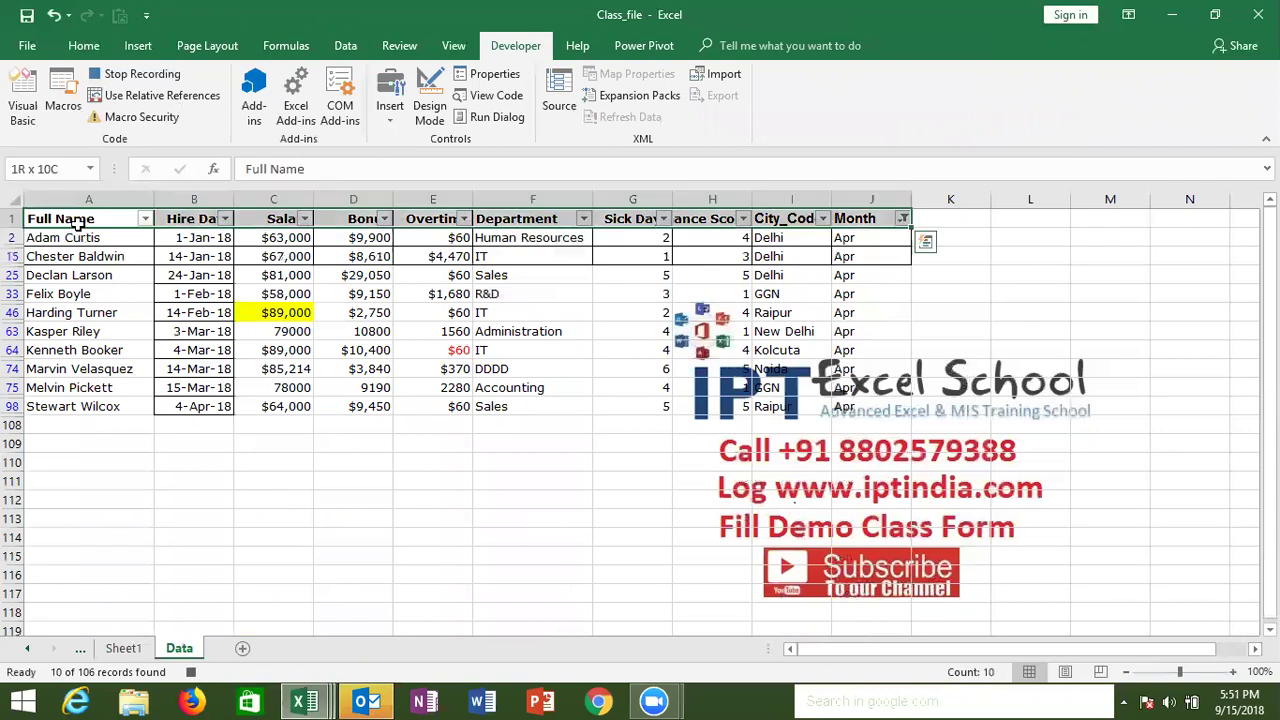
key(ctrl+shift+Down)
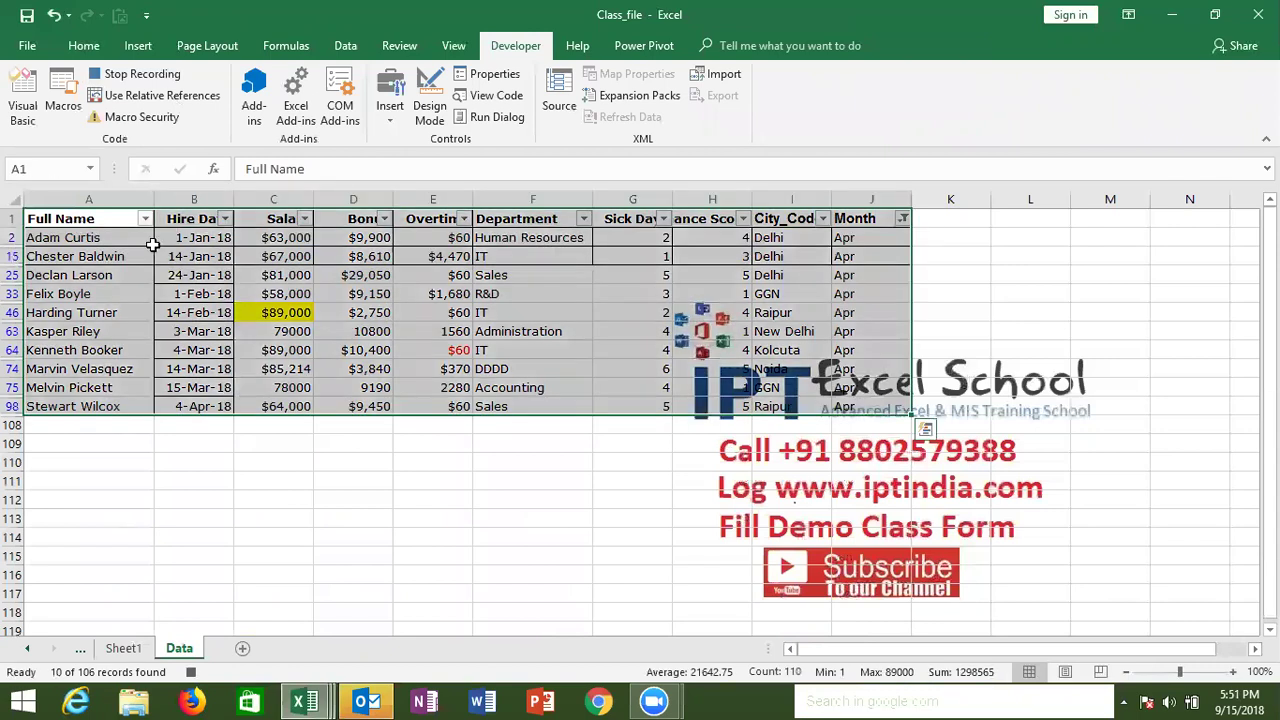
click(208, 98)
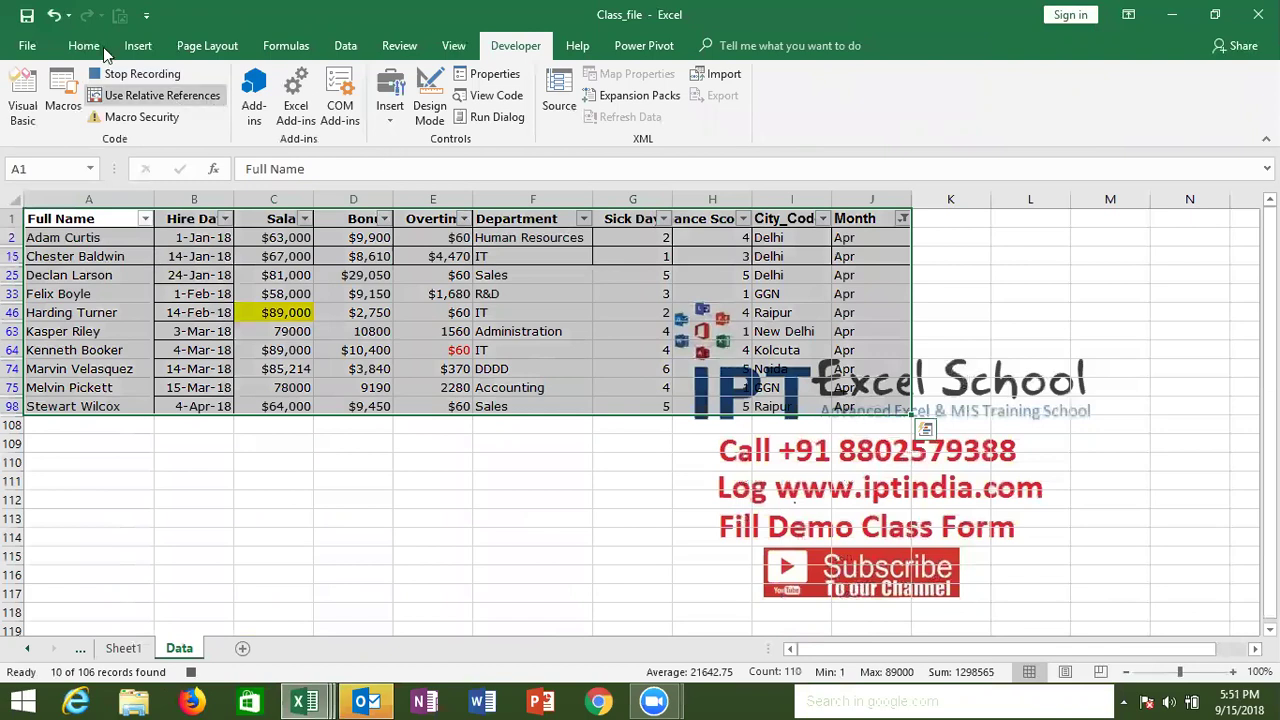
click(84, 45)
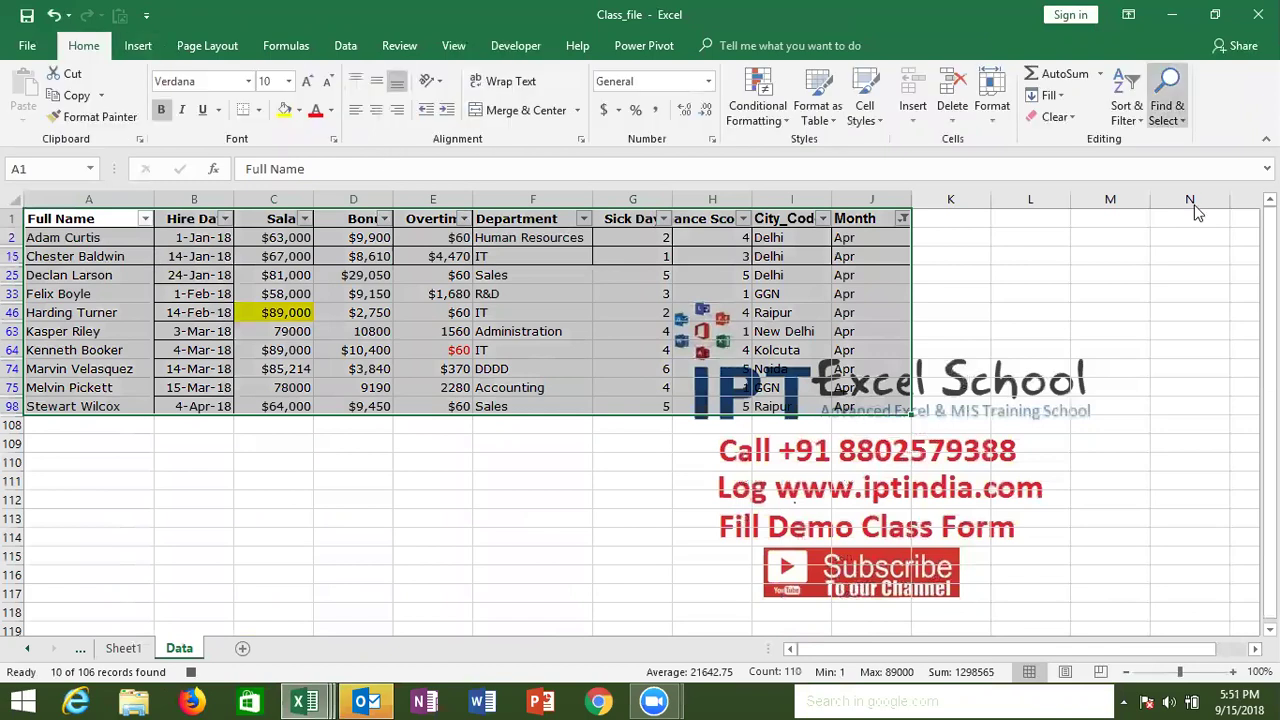
Select only the visible April cells with Go To Special and copy them
click(1167, 108)
click(1192, 204)
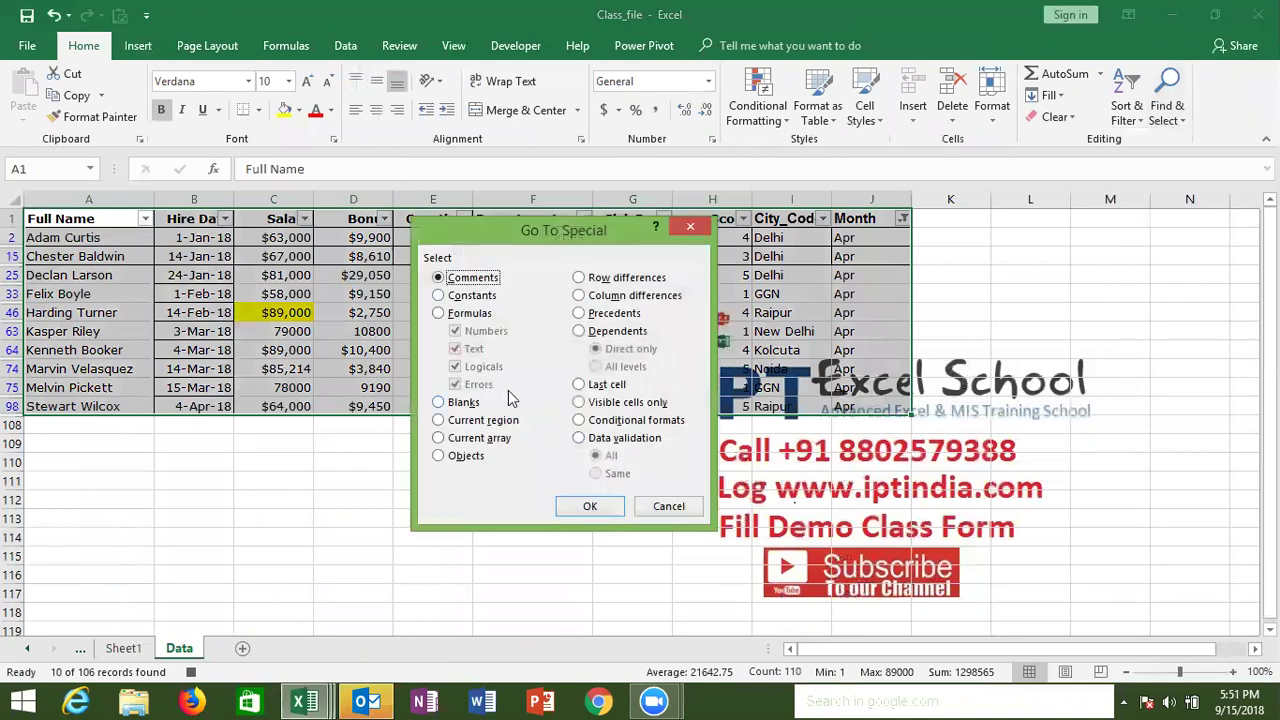
click(582, 403)
click(594, 507)
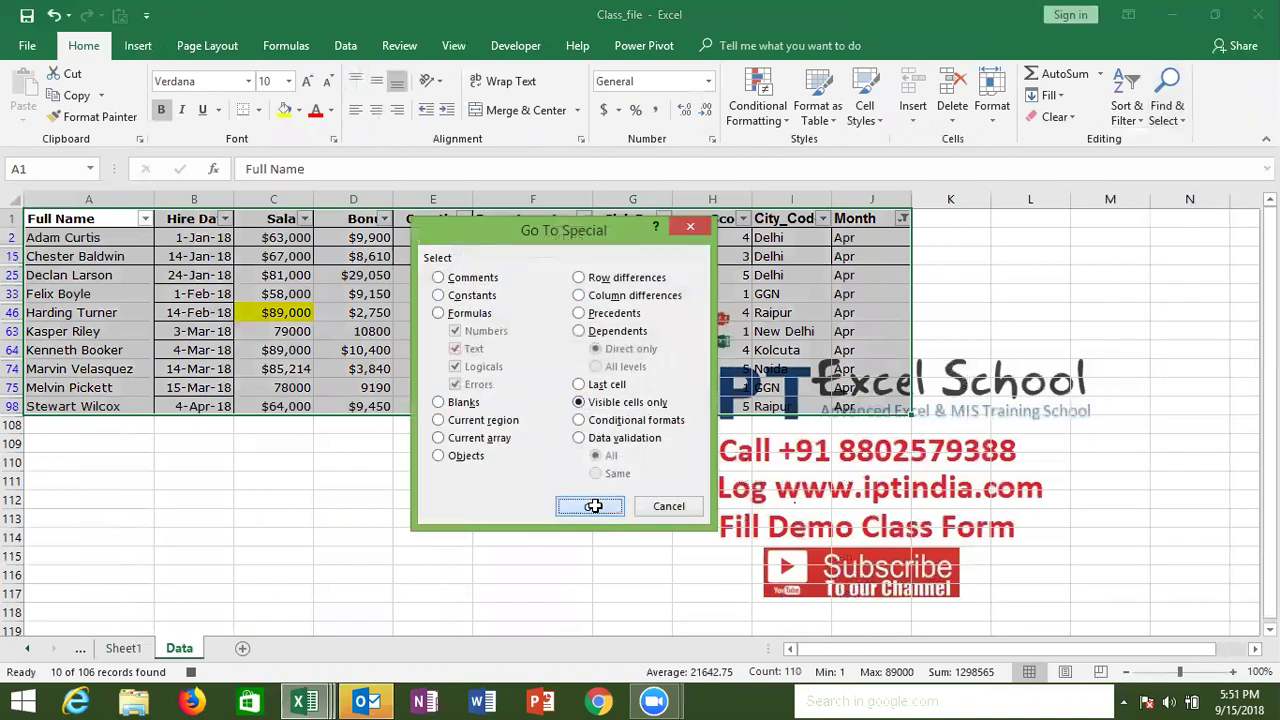
key(ctrl+c)
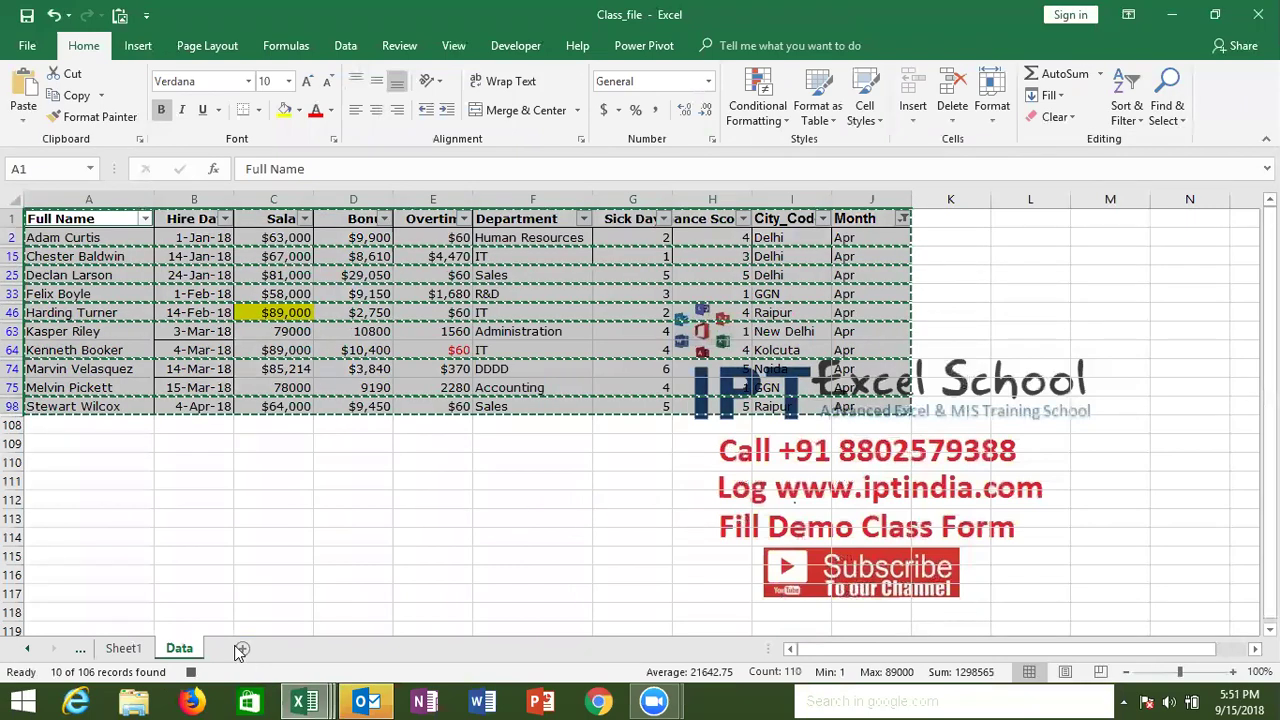
Paste the April rows into a new sheet named Apr and autofit the Full Name and Hire Date columns
click(240, 649)
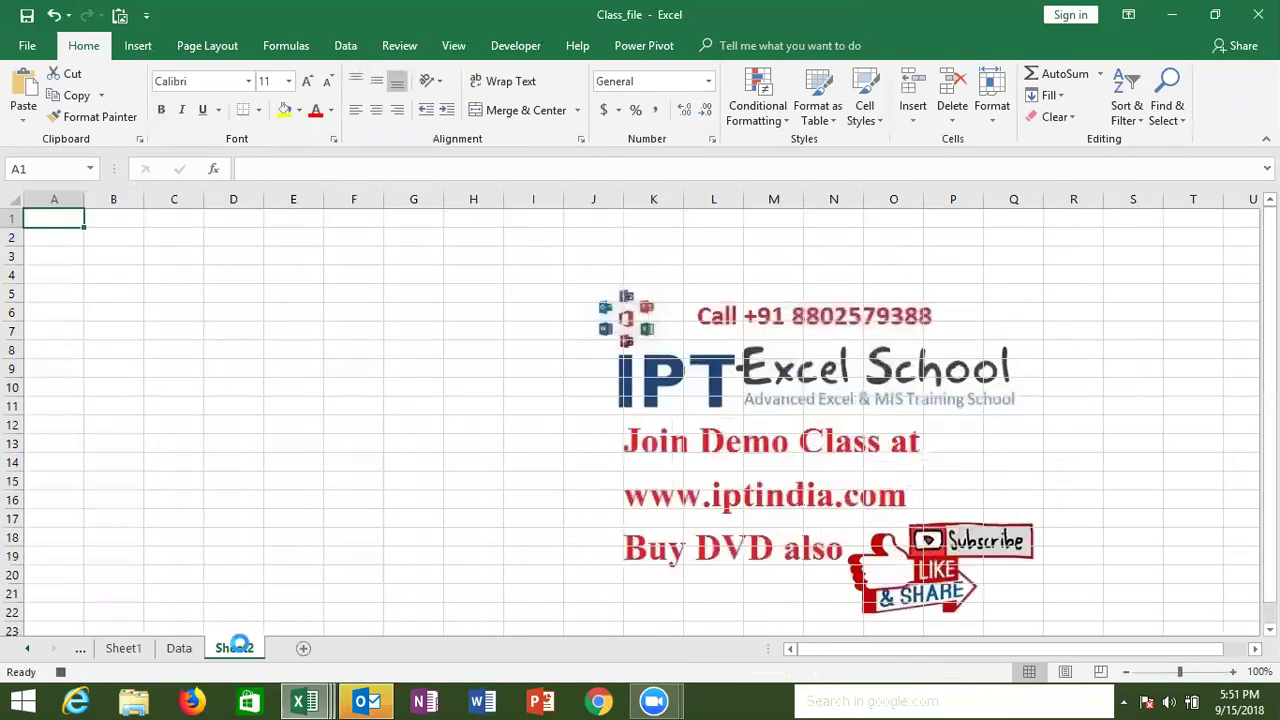
key(ctrl+v)
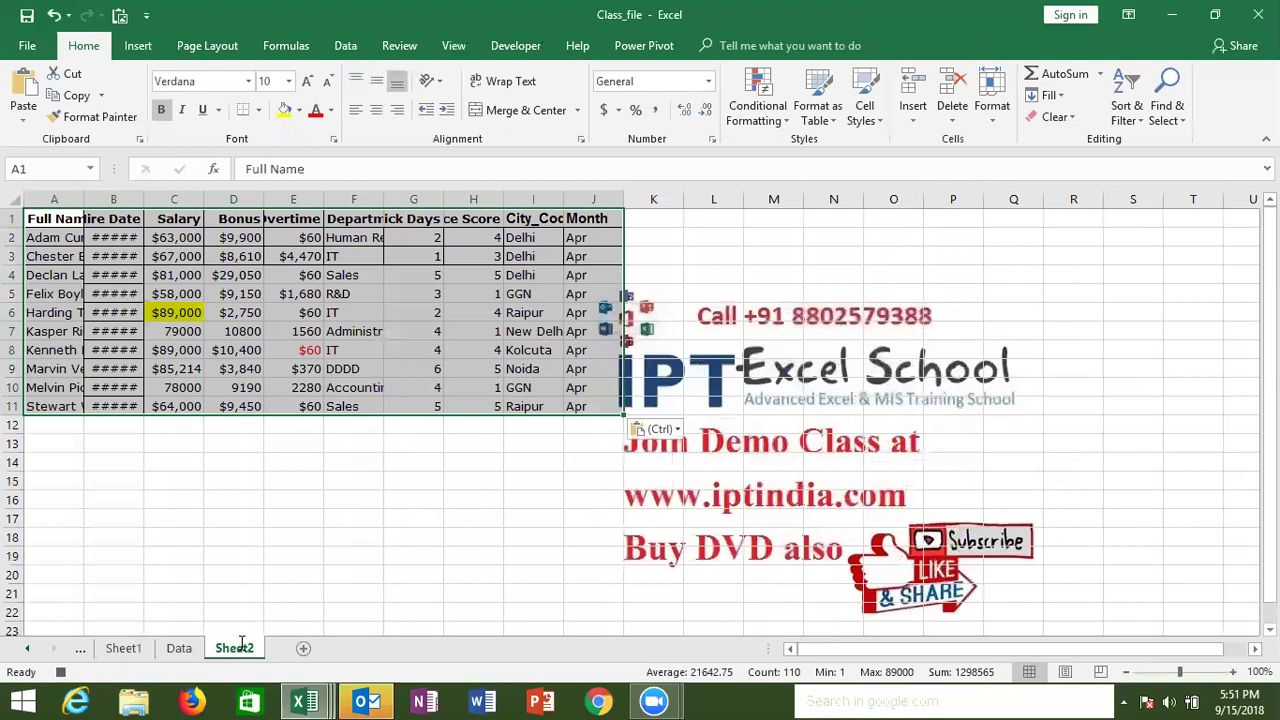
double_click(240, 645)
text(Apr)
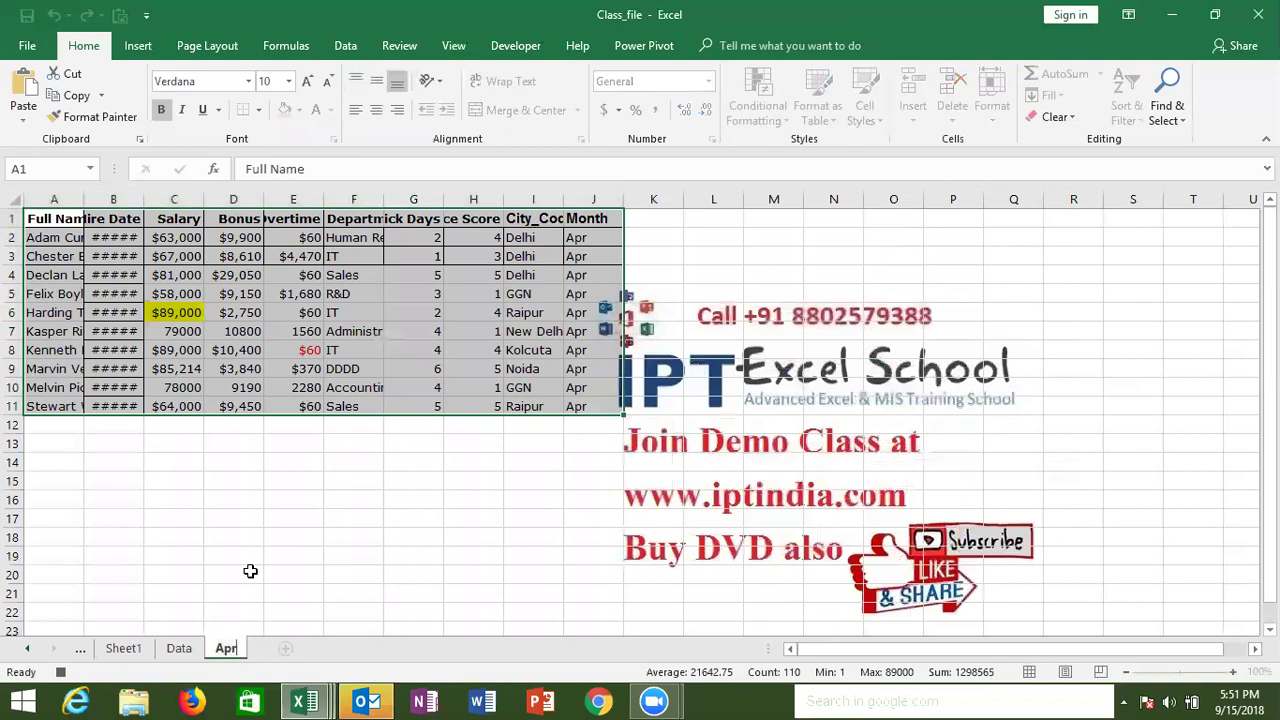
click(250, 571)
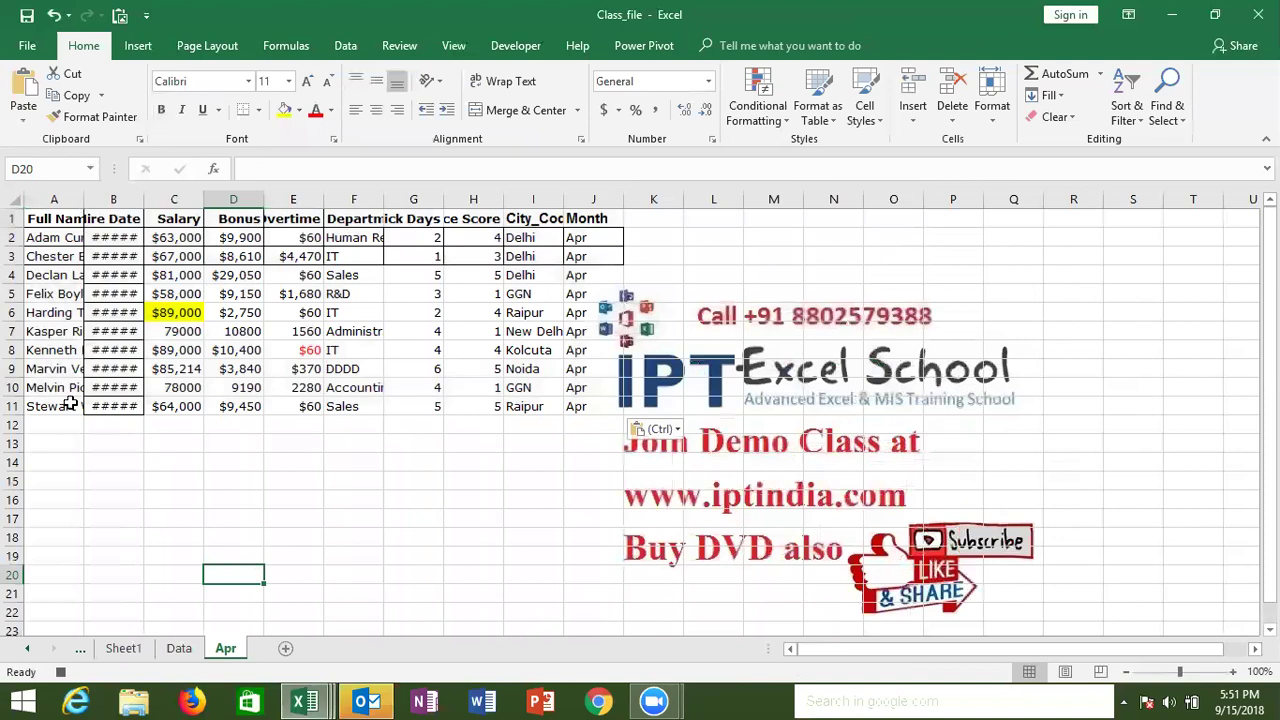
double_click(84, 200)
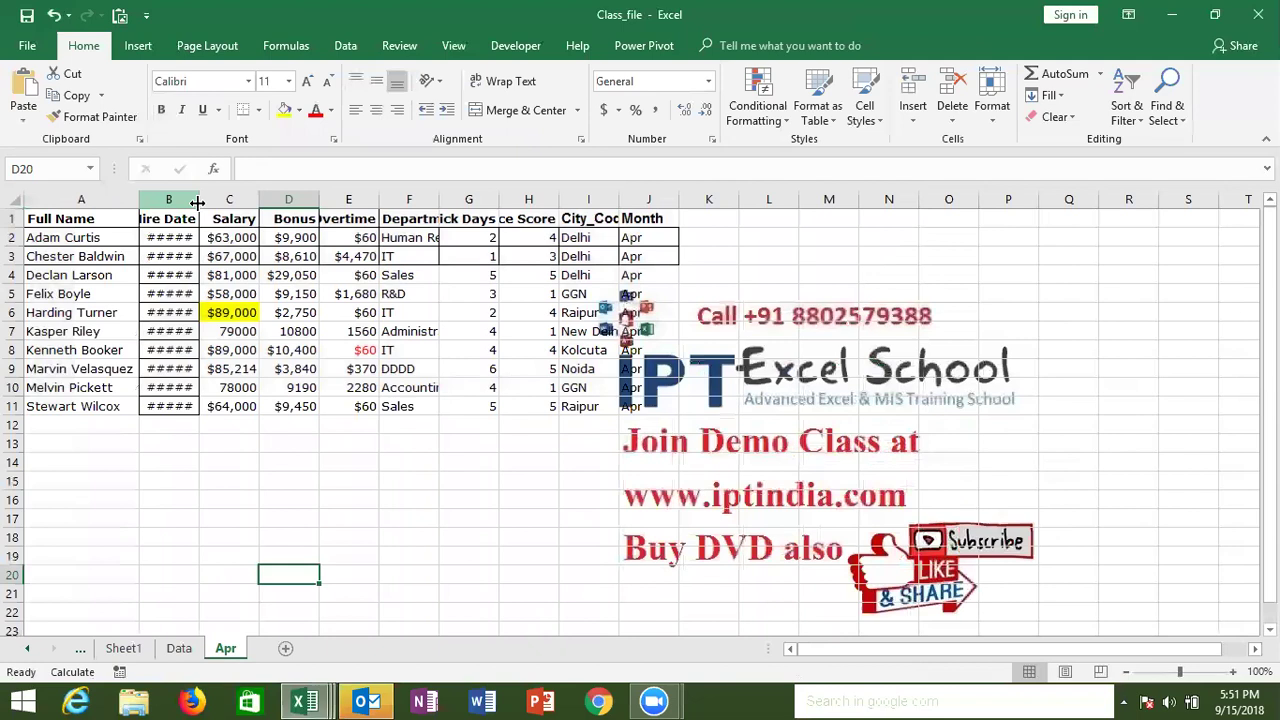
double_click(198, 203)
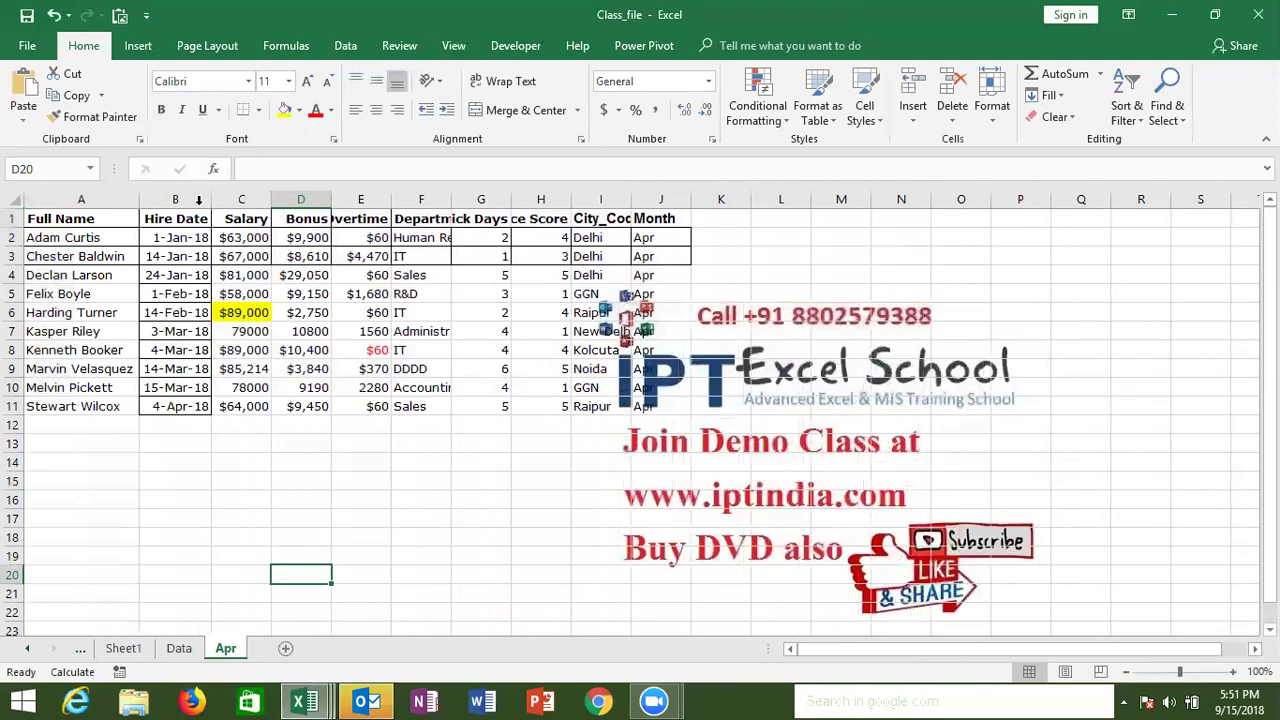
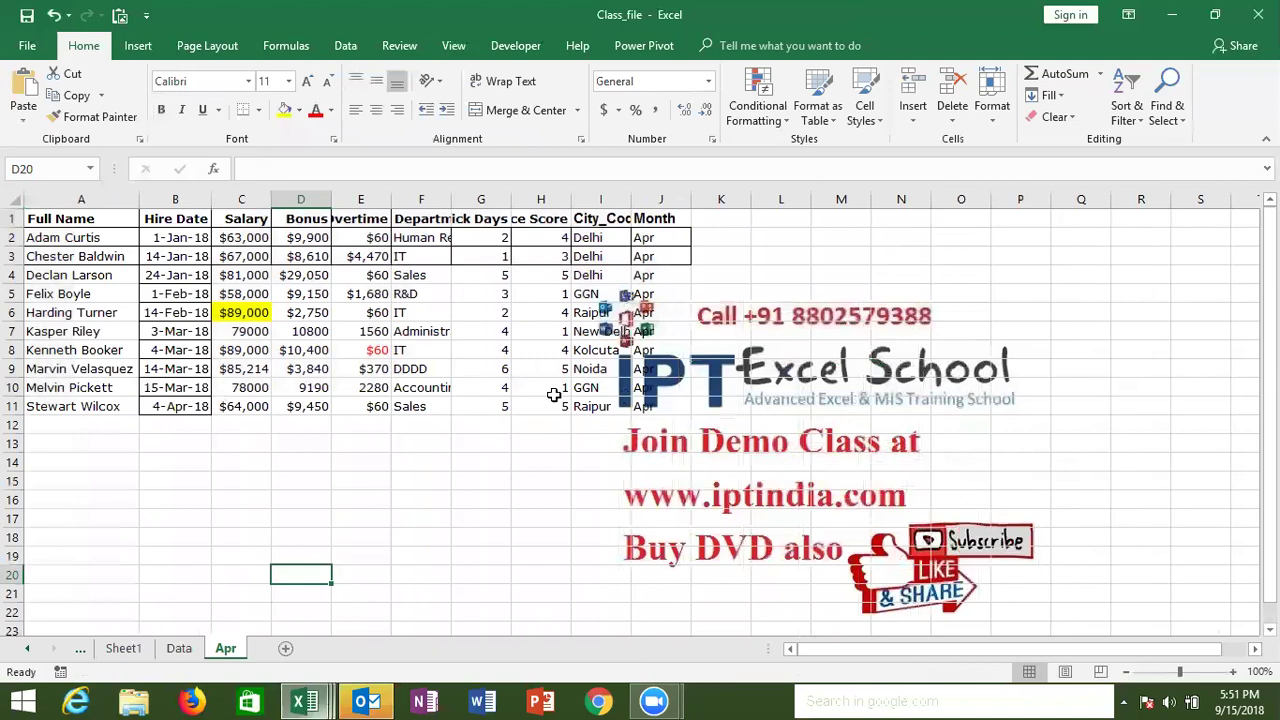
Select cell H8 on the Apr sheet and open the Macro dialog from the Developer tab
mouse_move(305, 702)
click(552, 342)
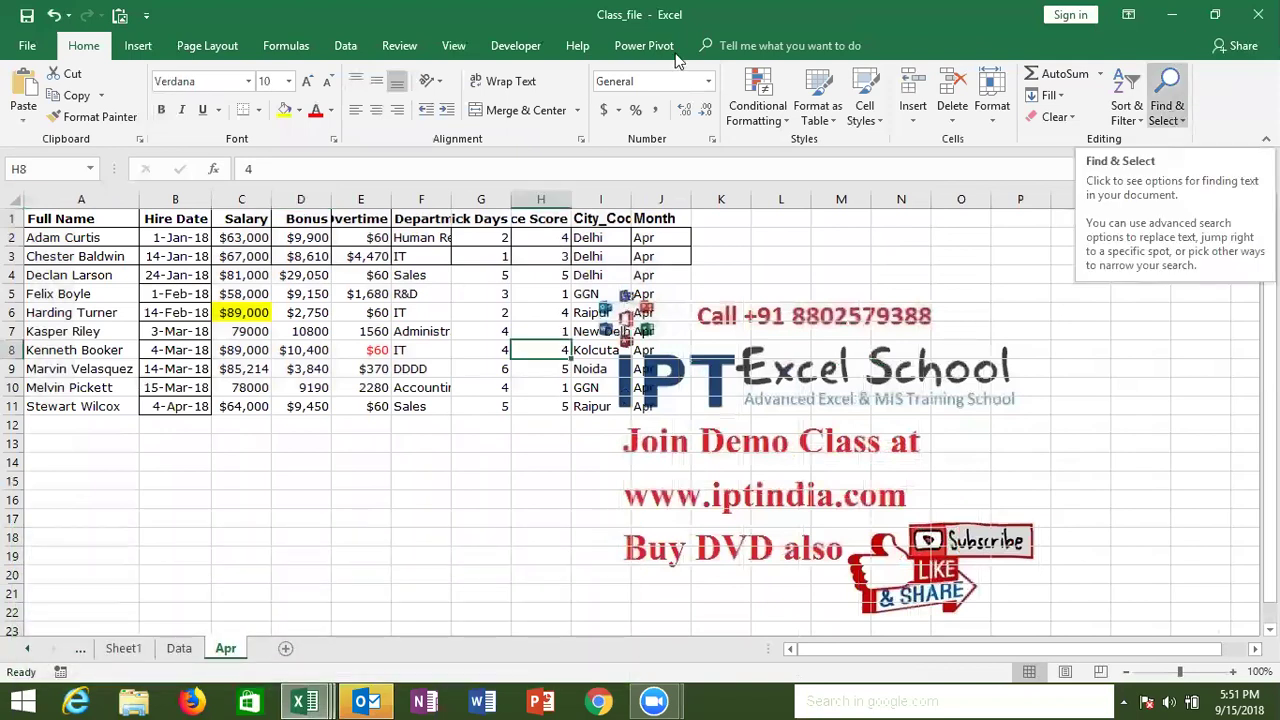
click(527, 47)
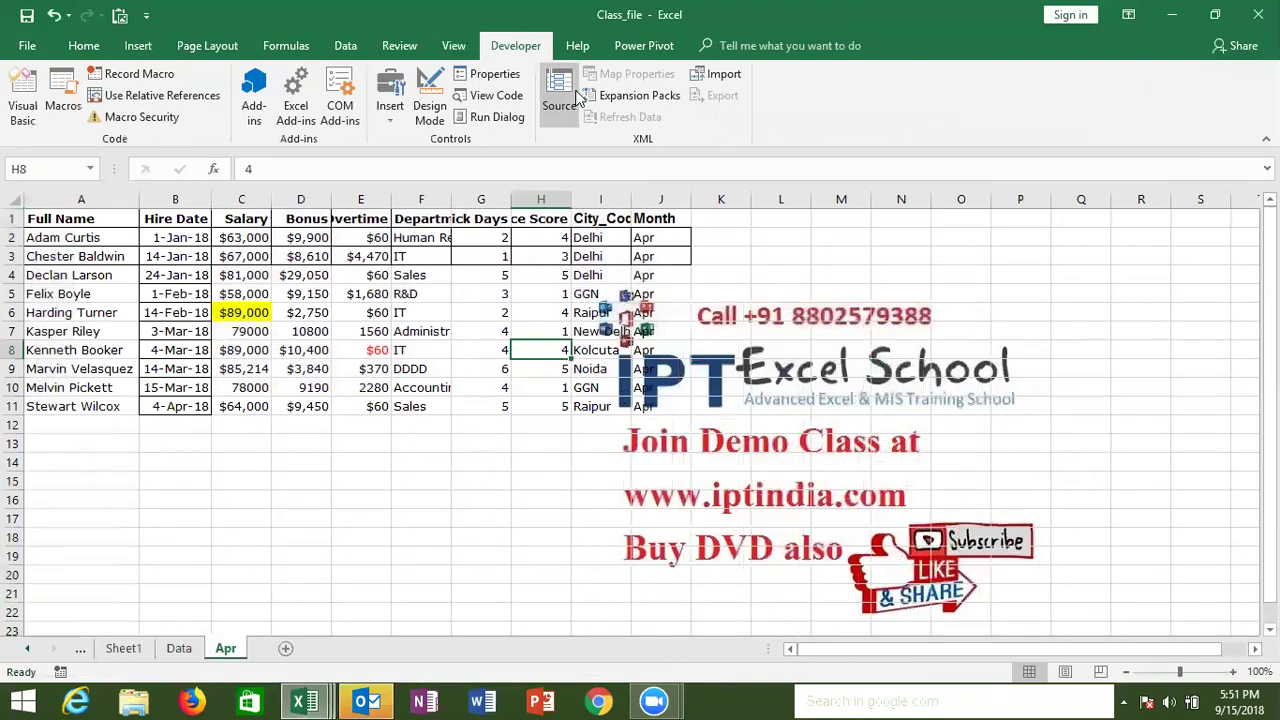
click(399, 47)
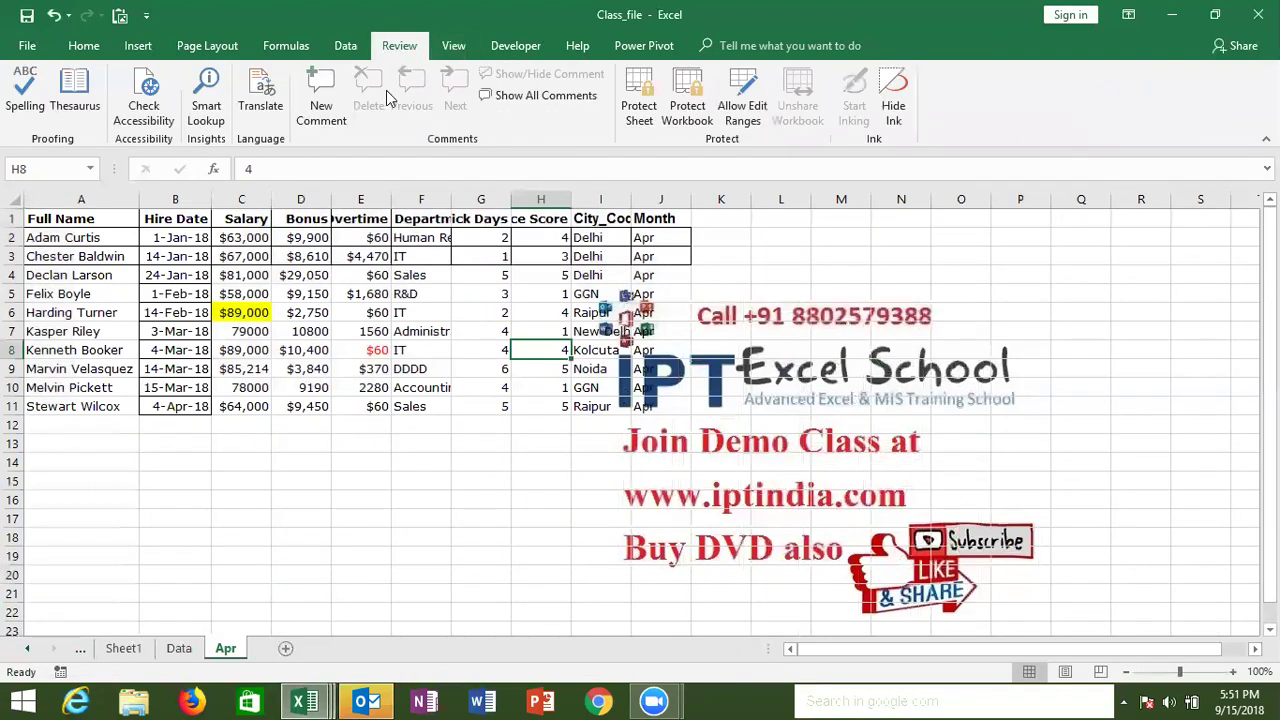
click(516, 47)
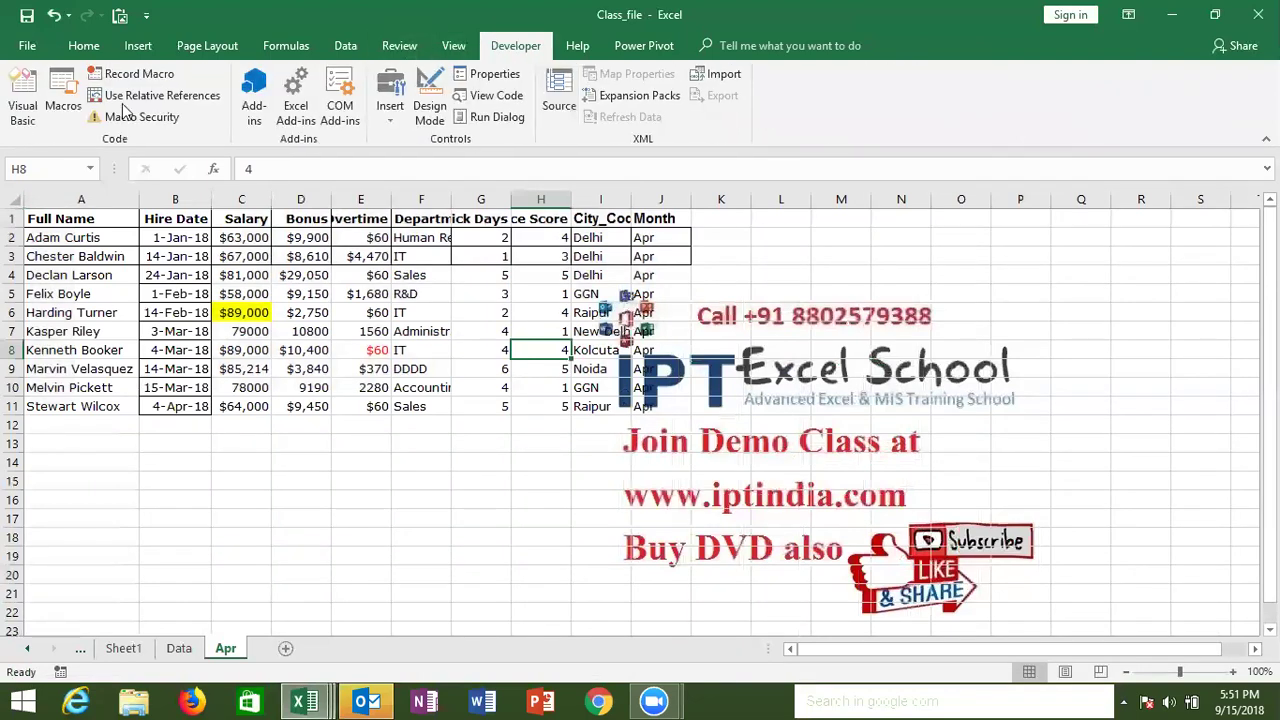
click(66, 100)
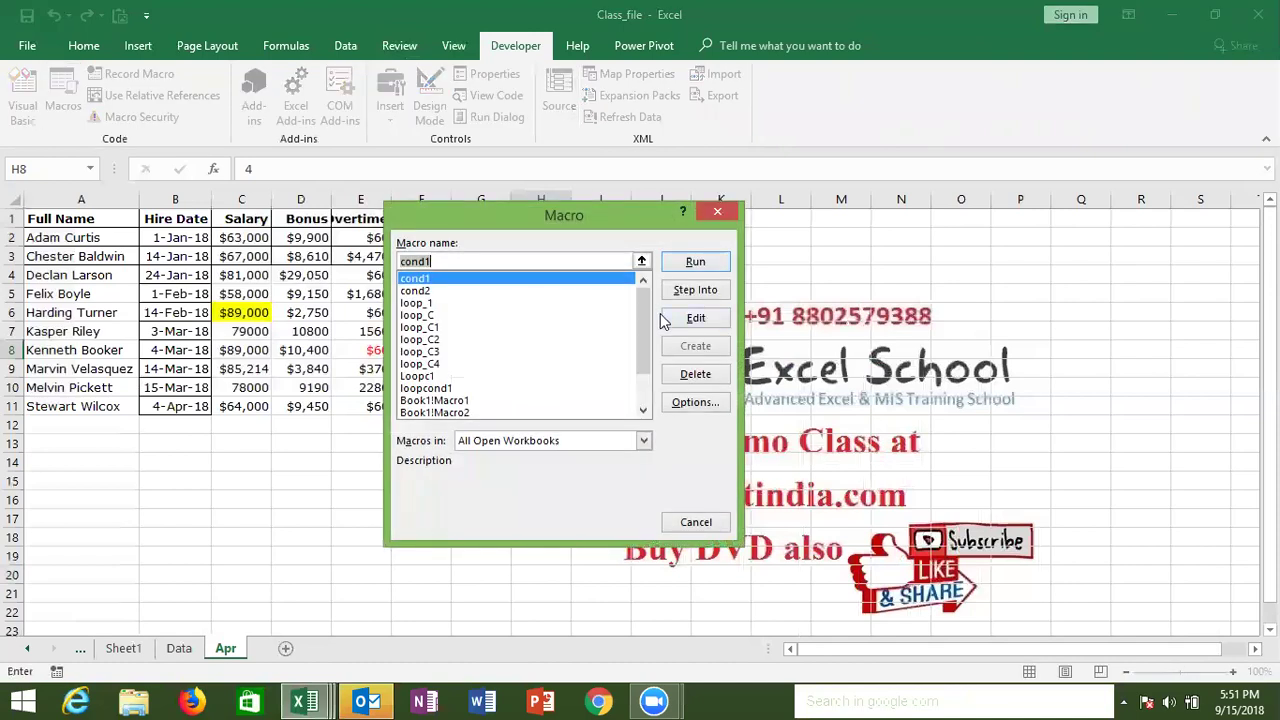
Pick Macro3 from the macro list and open its code for editing
drag(643, 321, 643, 347)
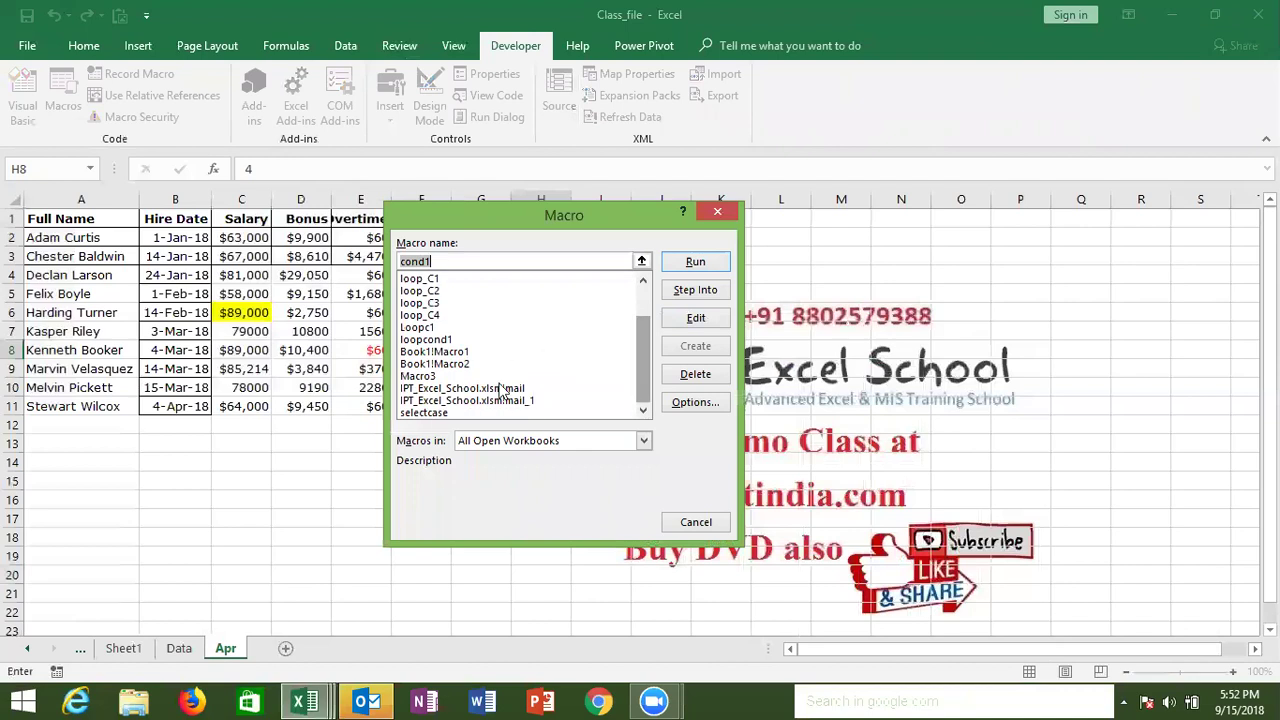
click(622, 376)
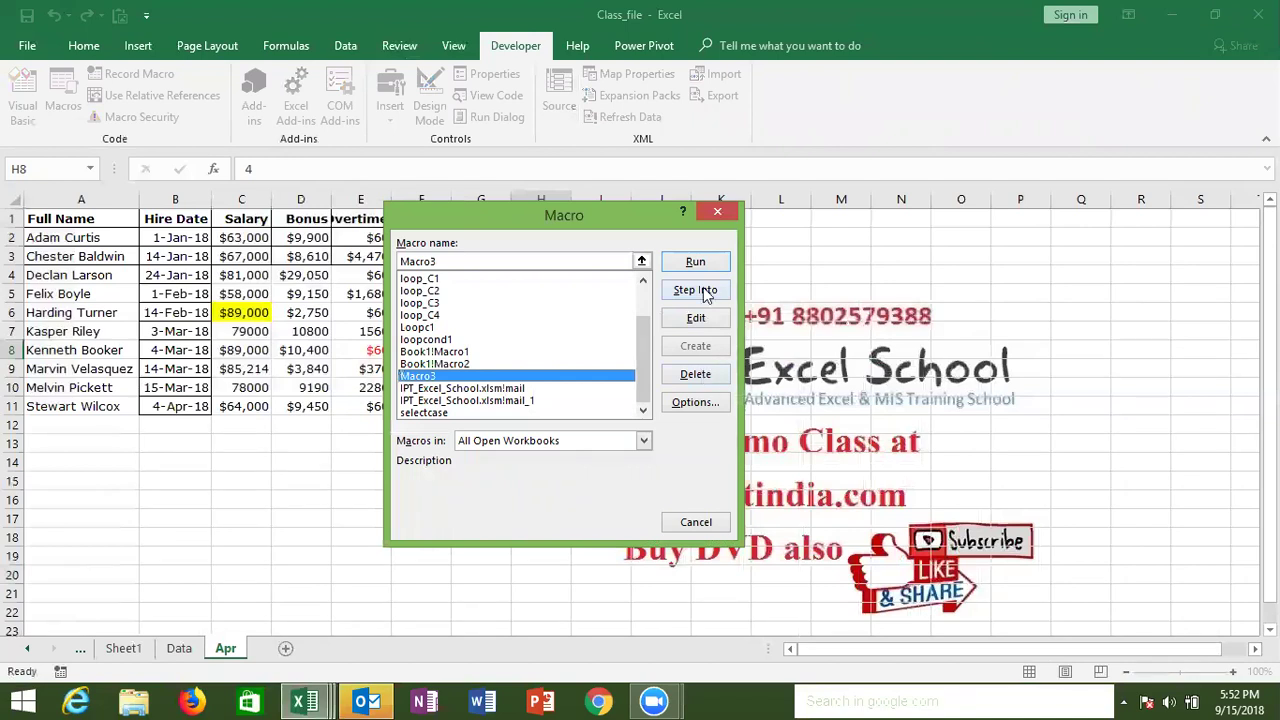
click(697, 320)
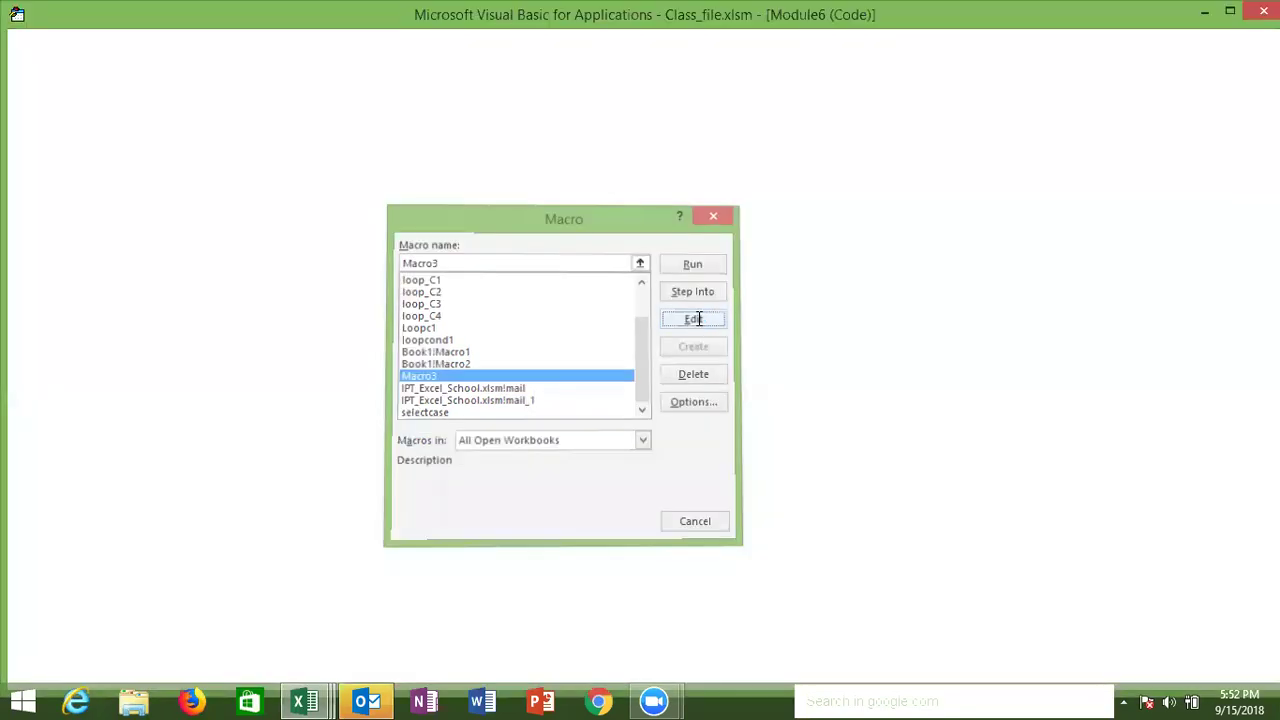
Delete the Selection.AutoFilter statement and trim the filter range to $A$1
click(212, 383)
key(Return)
key(Return)
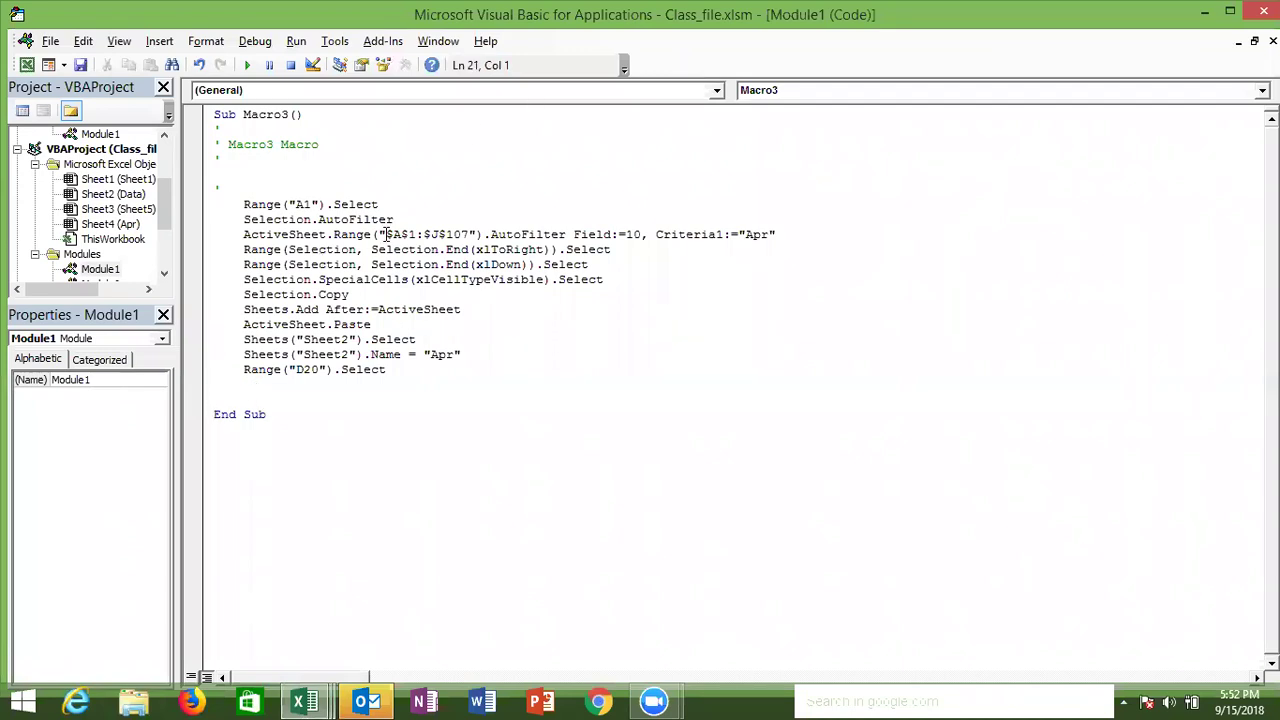
drag(396, 221, 242, 221)
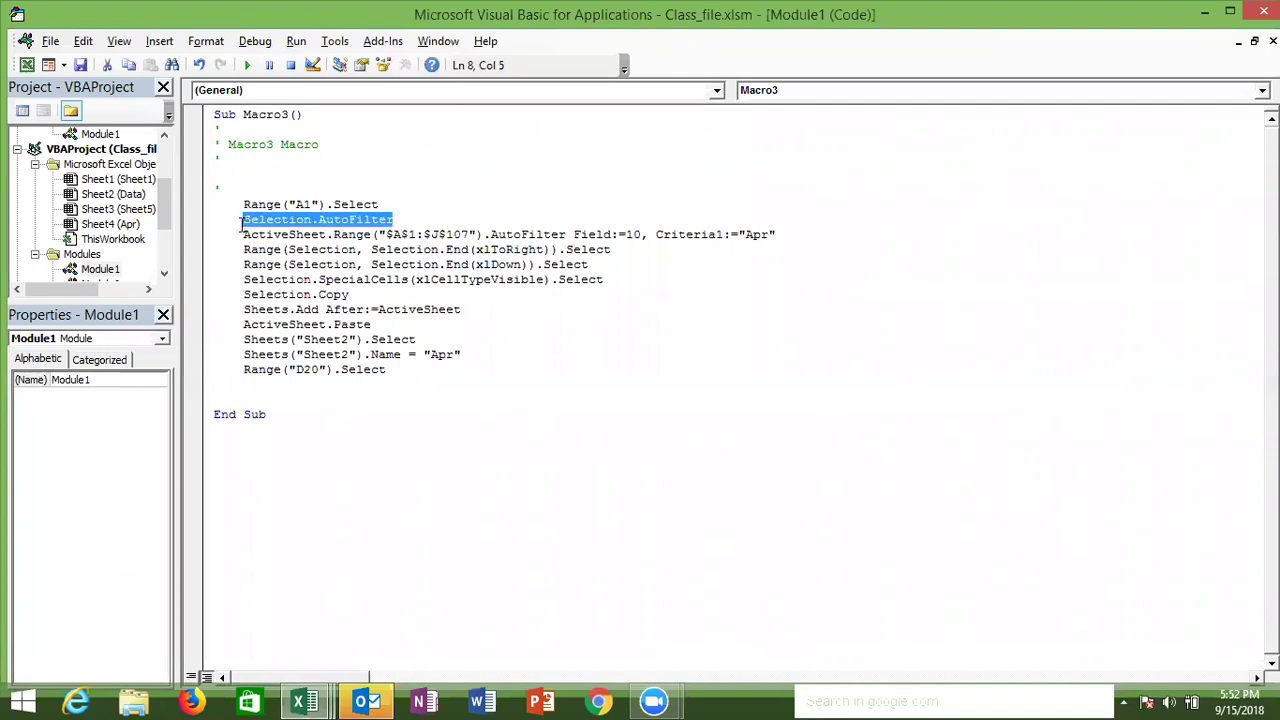
key(Delete)
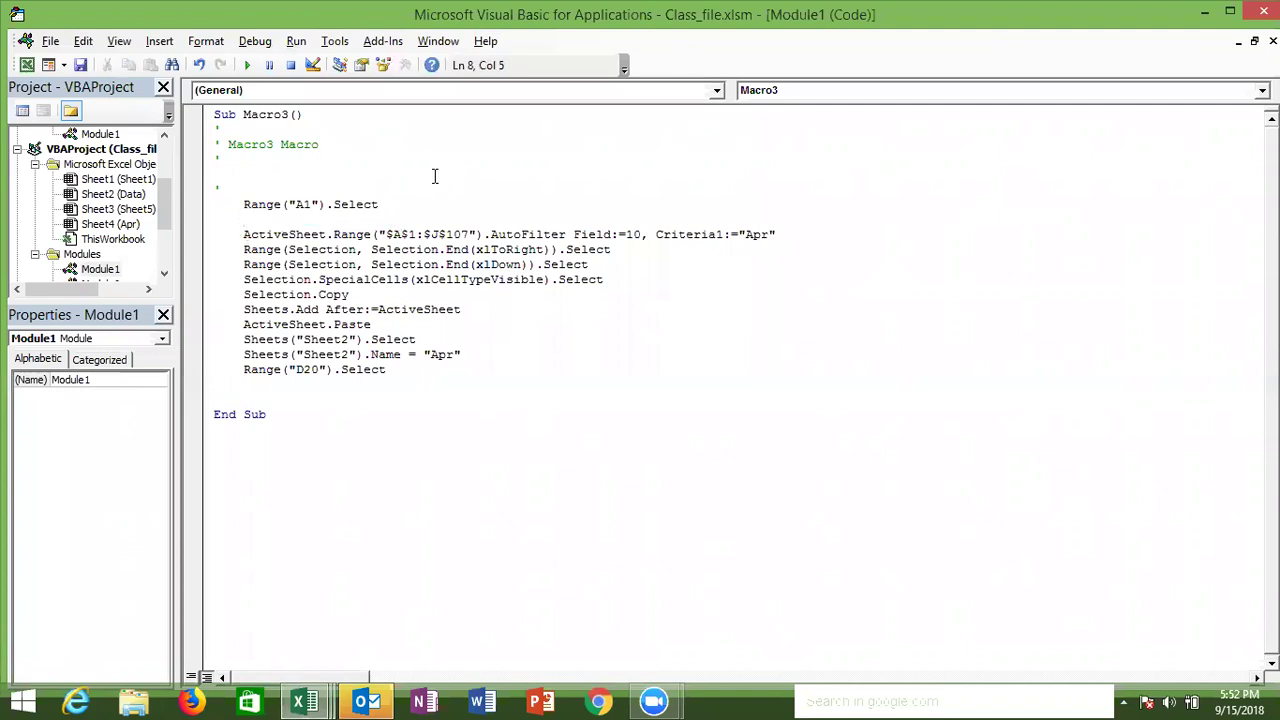
click(469, 234)
key(BackSpace)
key(BackSpace)
key(BackSpace)
key(BackSpace)
key(BackSpace)
key(BackSpace)
key(BackSpace)
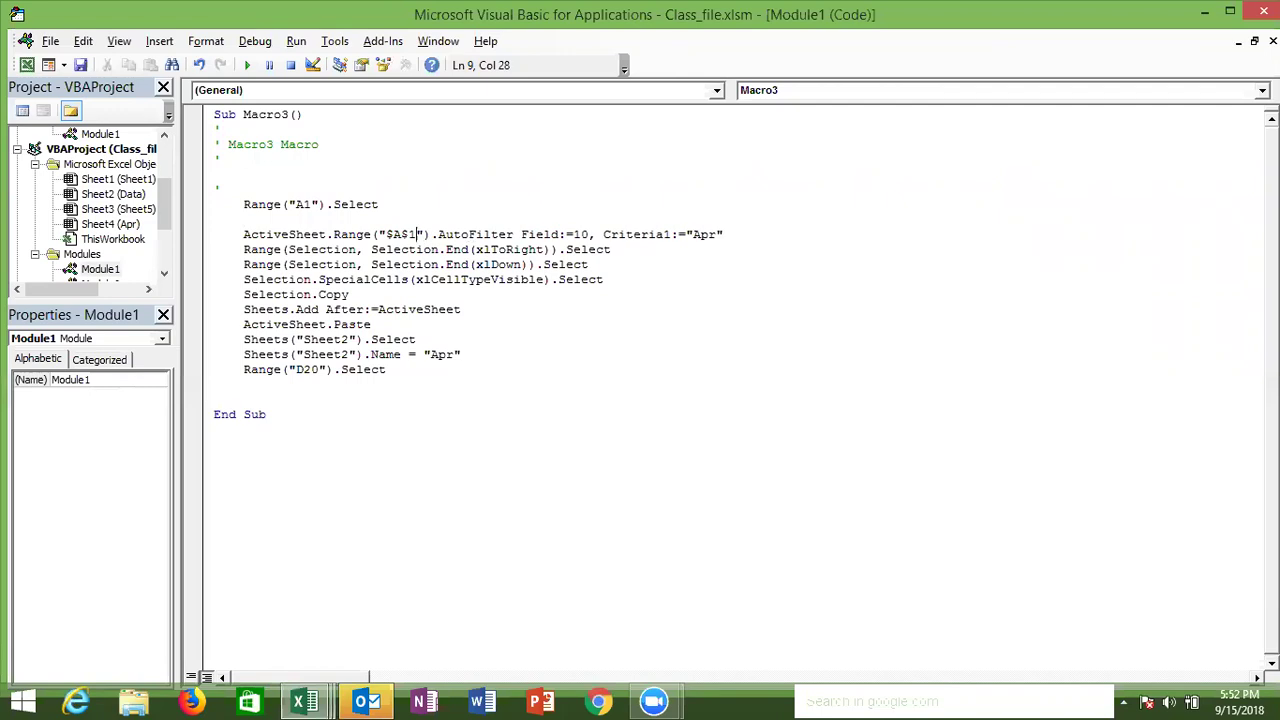
Delete the Sheets("Sheet2").Select line and replace Sheets("Sheet2") with ActiveSheet
click(470, 264)
click(466, 294)
shift+click(437, 343)
click(437, 343)
drag(415, 340, 243, 346)
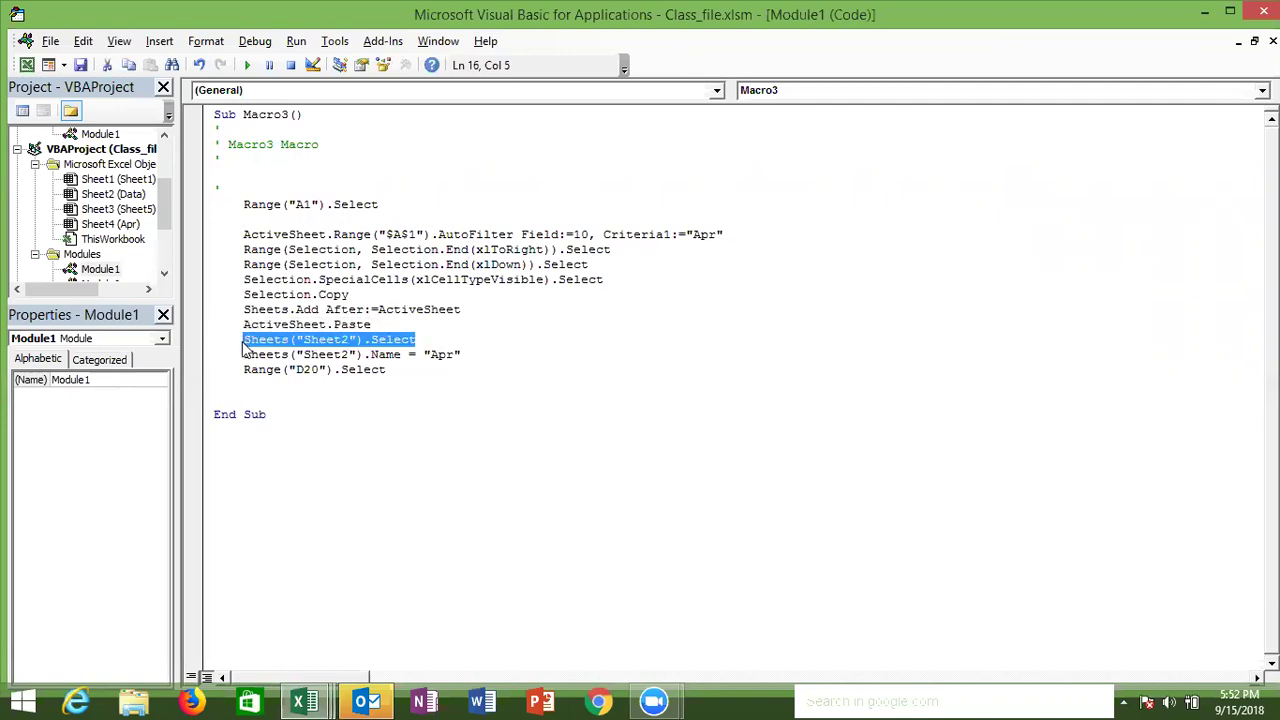
key(Delete)
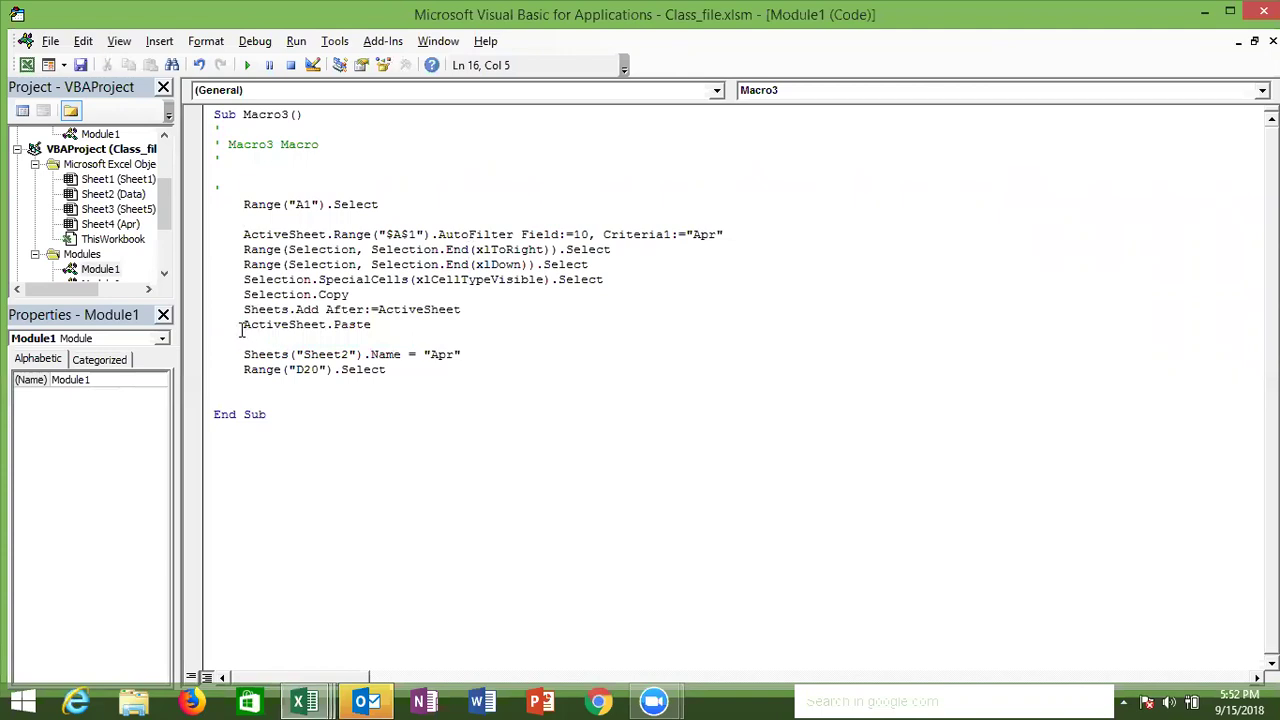
mouse_move(243, 326)
mouse_down()
mouse_move(326, 331)
mouse_move(245, 356)
mouse_up()
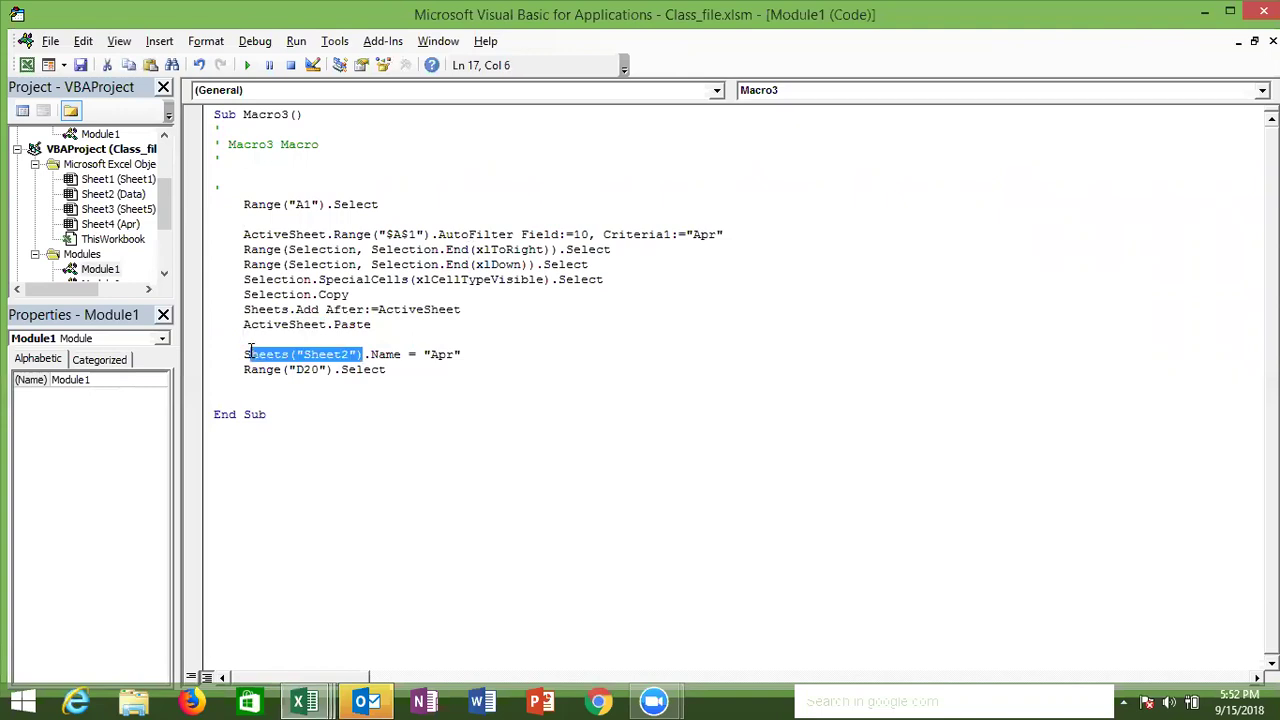
text(ActiveSheet)
Remove the empty lines, align the rename statement, and open a blank line near the top
click(248, 340)
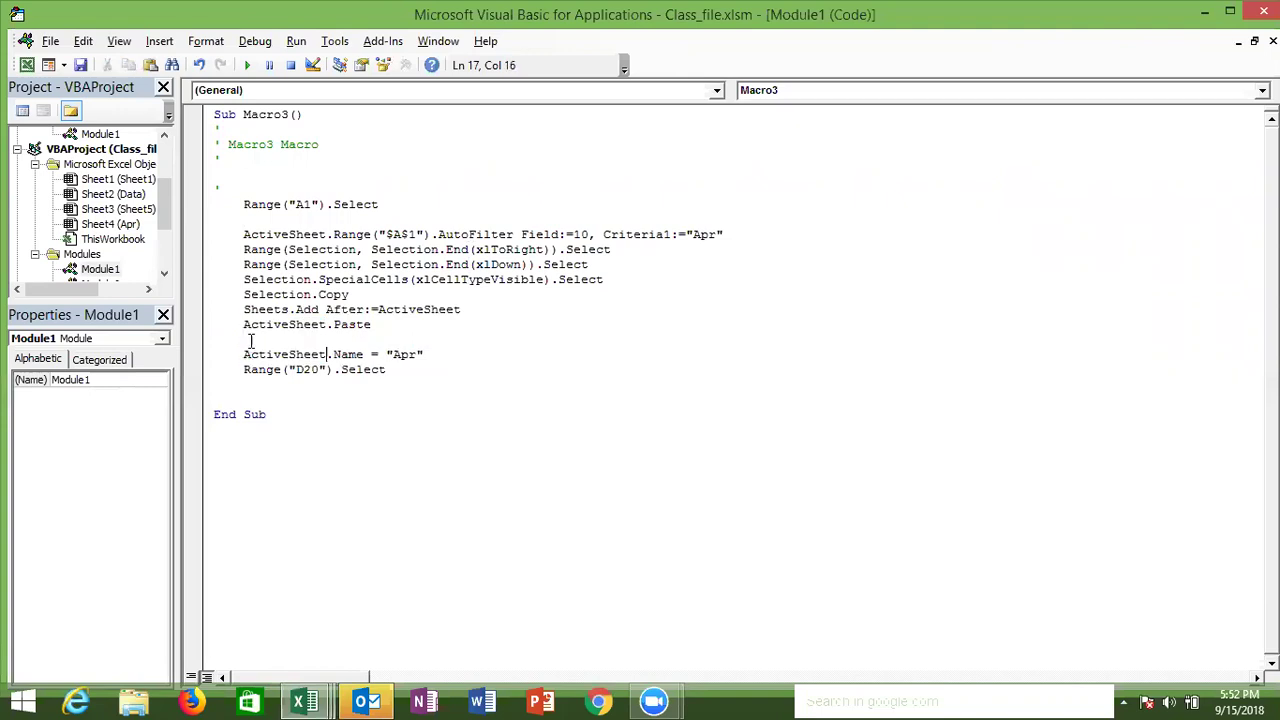
key(Delete)
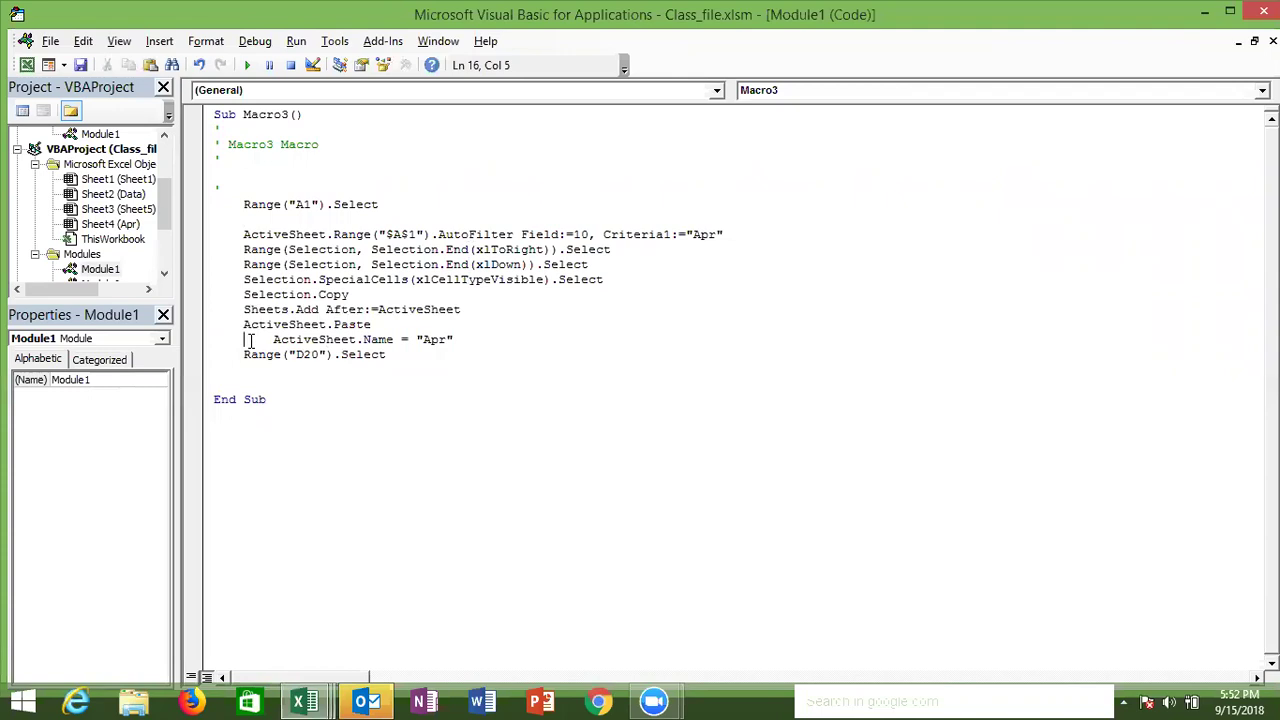
key(Delete)
key(Delete)
key(Delete)
key(Delete)
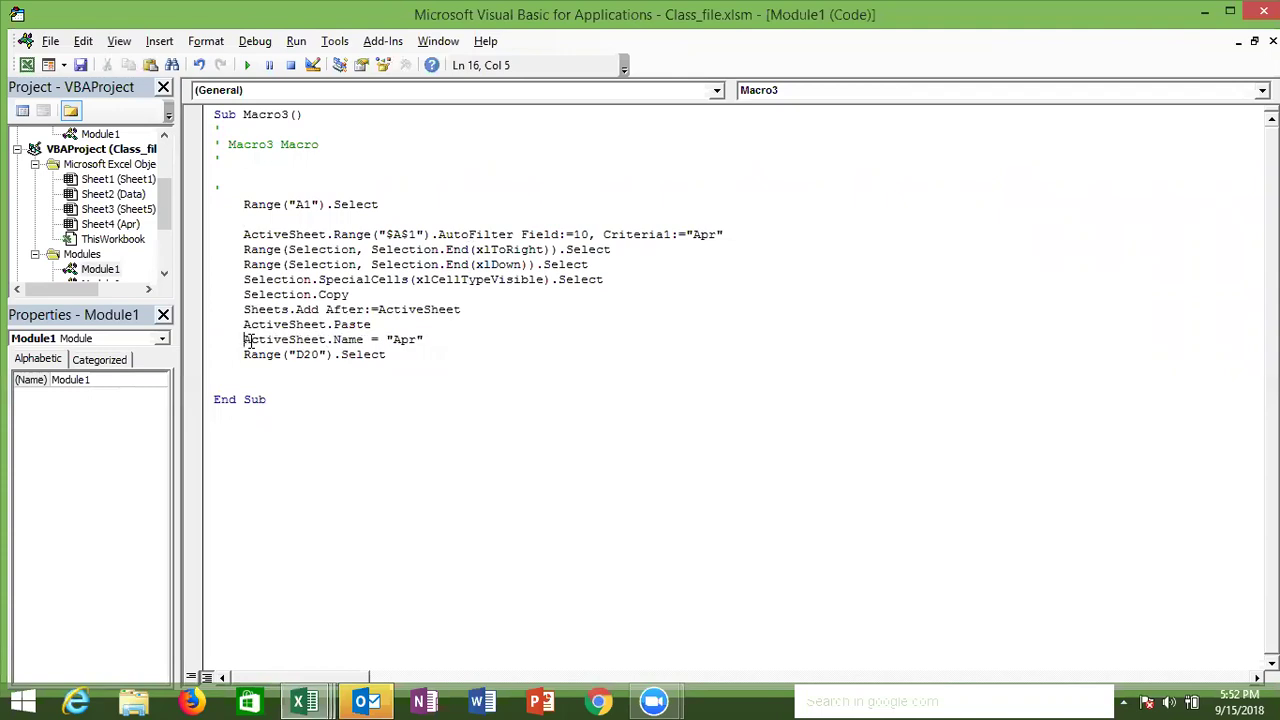
click(258, 220)
key(Delete)
key(Up)
key(Up)
key(Return)
key(Return)
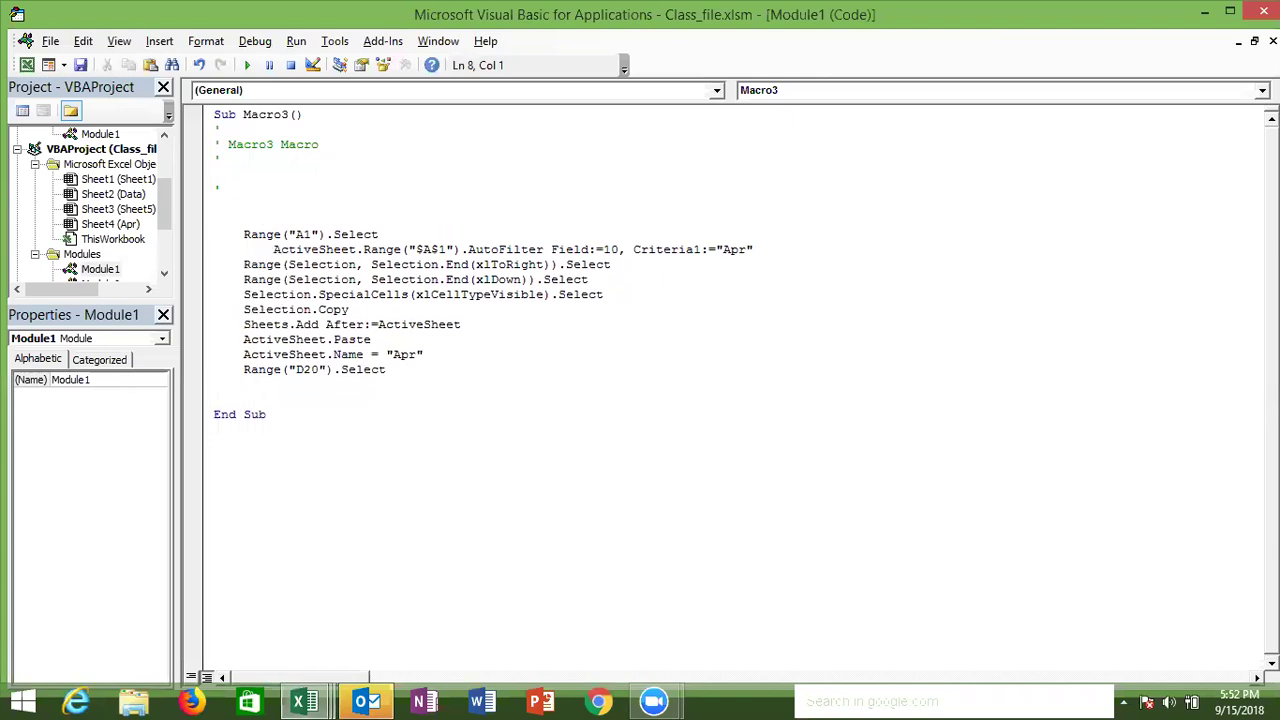
Add i = InputBox("Enter Month") and use i as the filter criterion instead of "Apr"
text(i=i)
text(nputbox)
text((")
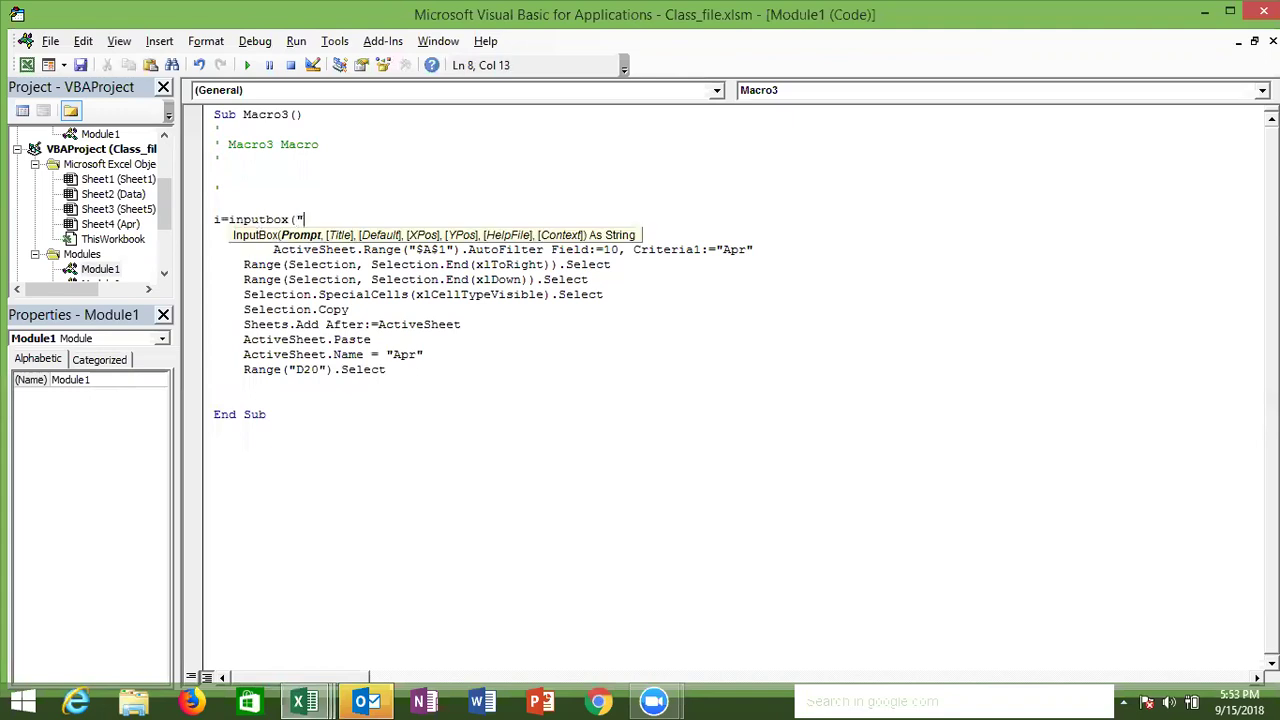
text(EnterMonth")
text())
click(777, 244)
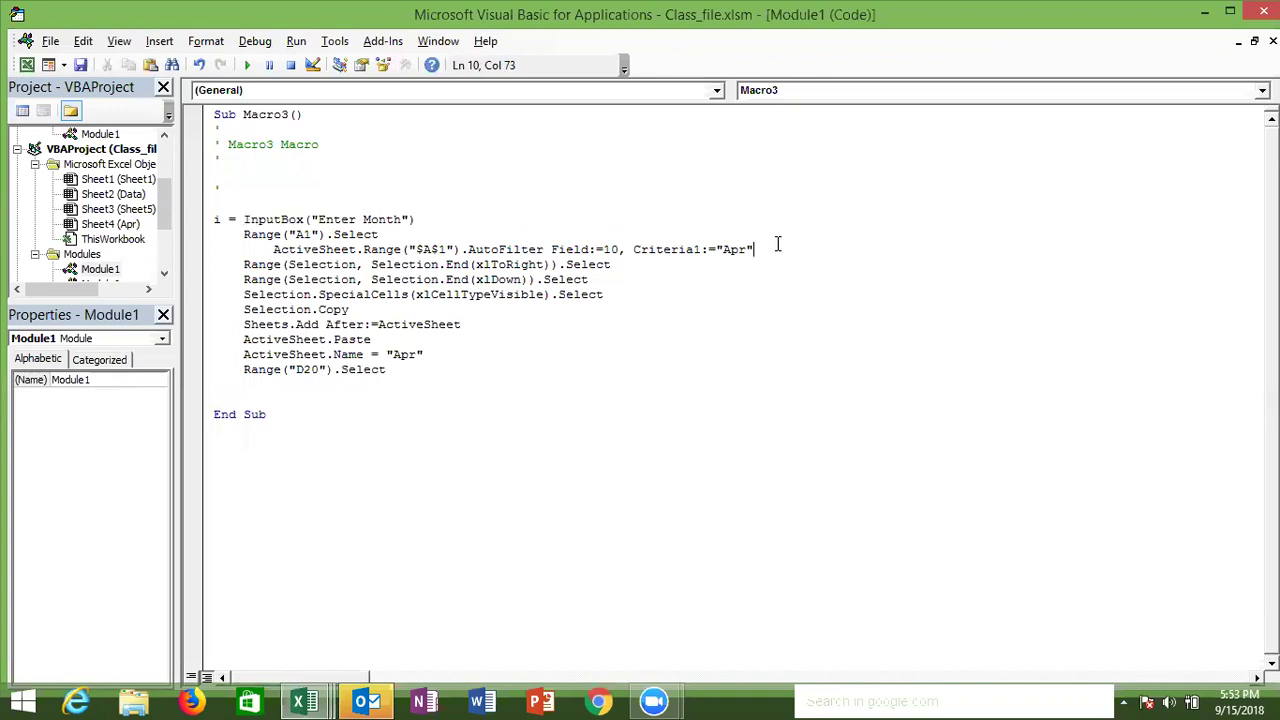
key(BackSpace)
key(BackSpace)
key(BackSpace)
Make the sheet-renaming line use i as the new sheet's name
key(BackSpace)
key(BackSpace)
text(i)
click(535, 348)
key(BackSpace)
key(BackSpace)
key(BackSpace)
key(BackSpace)
key(BackSpace)
click(289, 219)
text(i)
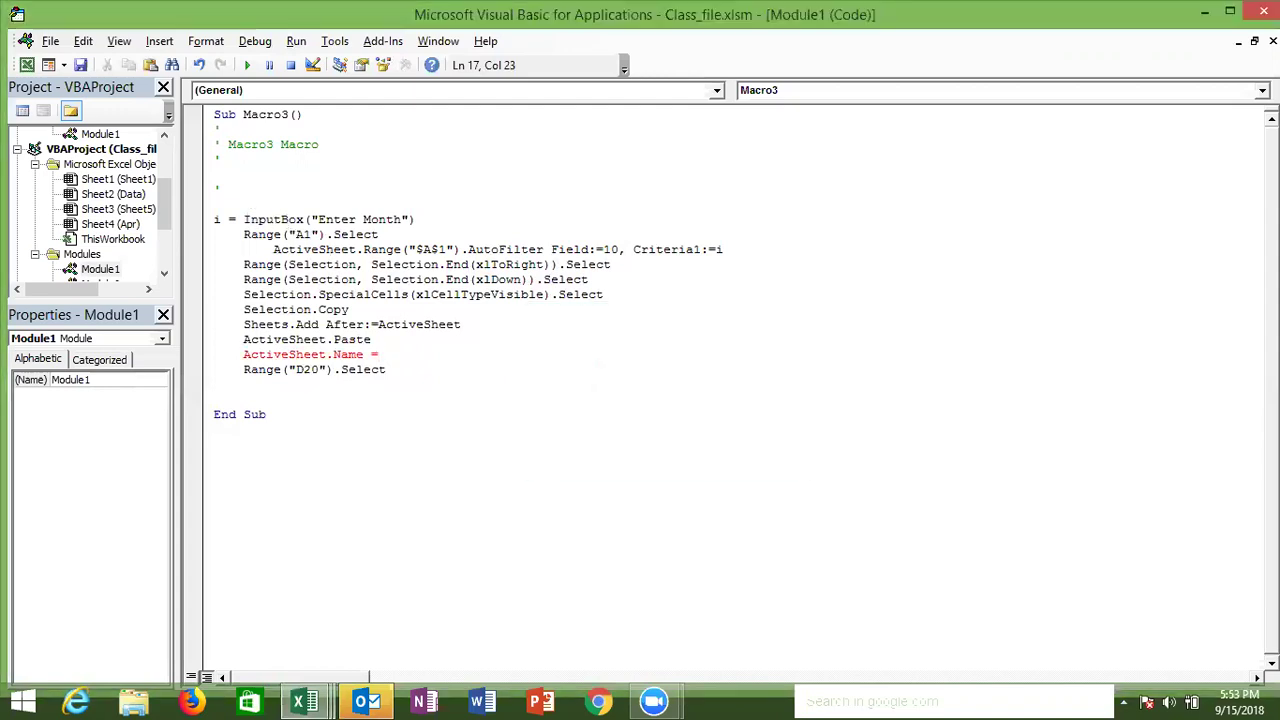
click(364, 264)
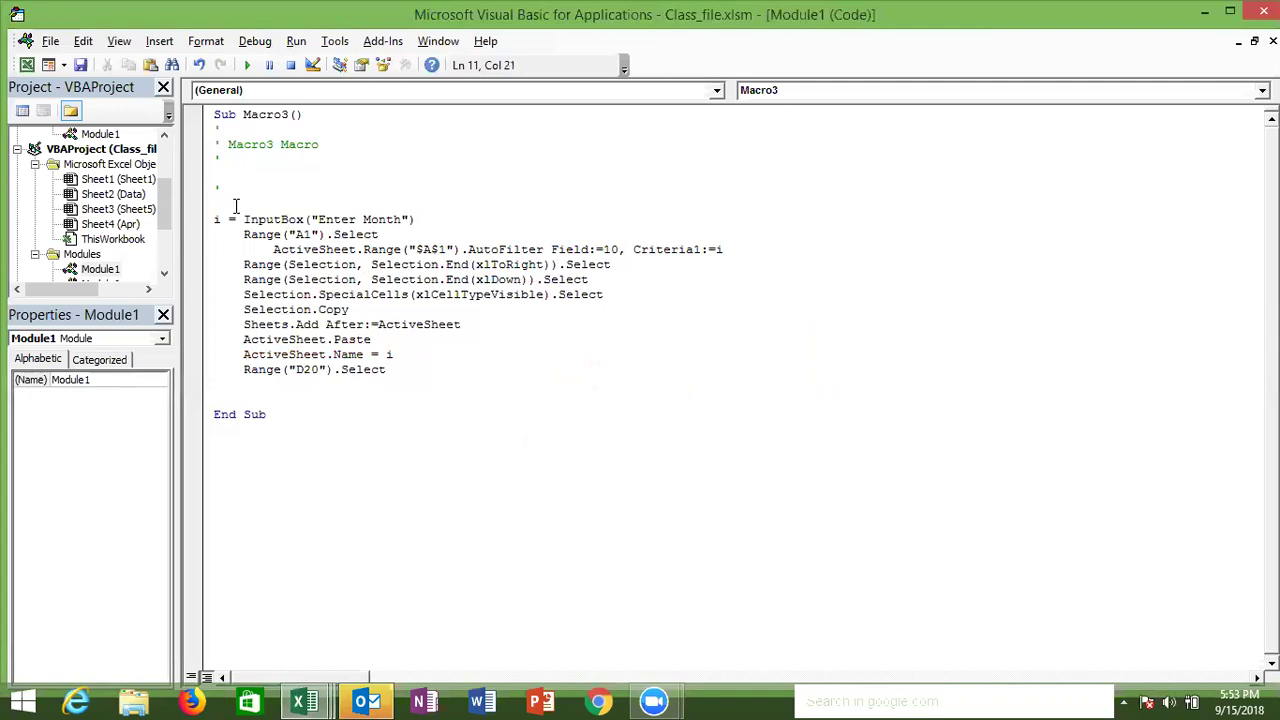
drag(243, 219, 419, 218)
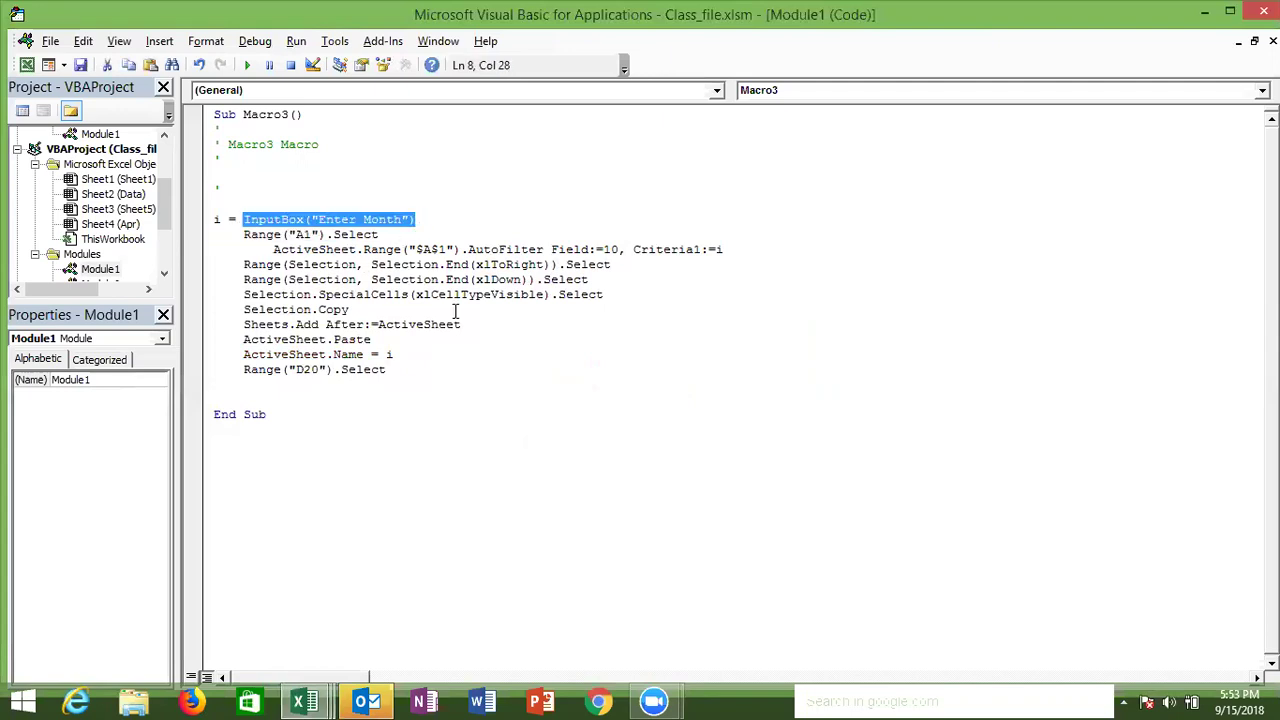
click(436, 367)
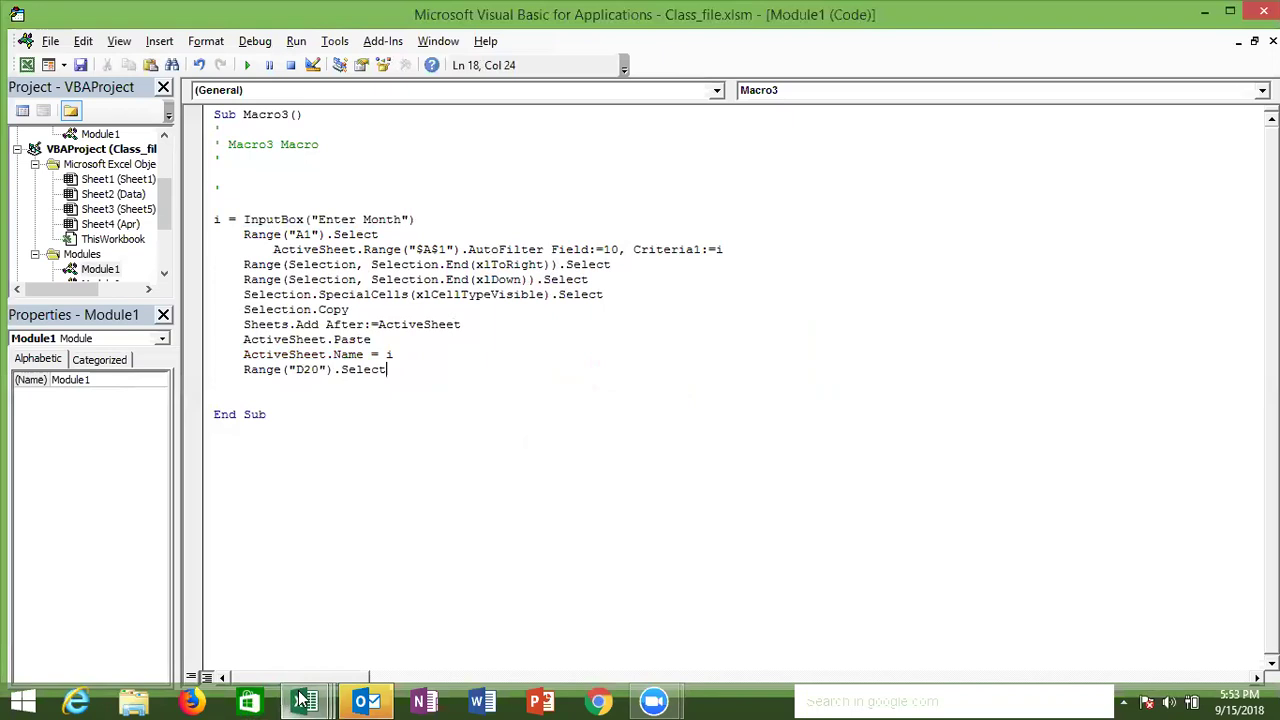
In Class_file's Data sheet, clear the filter so all rows show
mouse_move(302, 698)
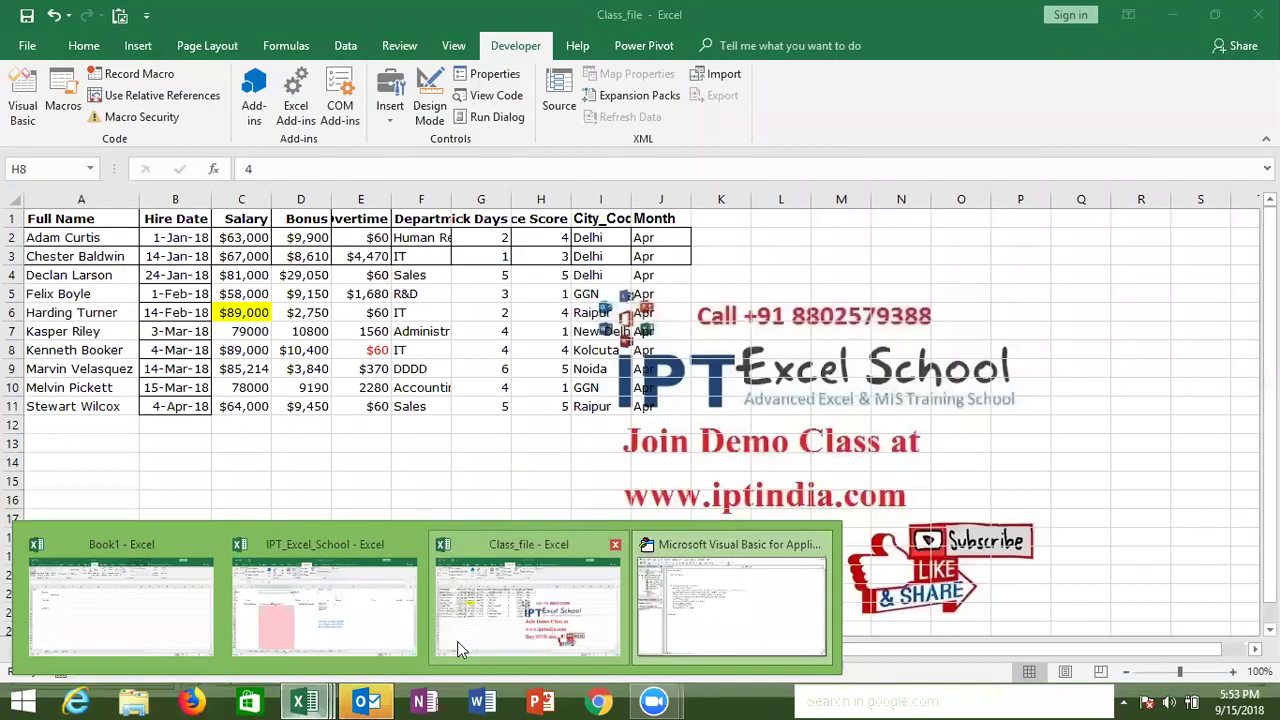
click(460, 640)
click(178, 648)
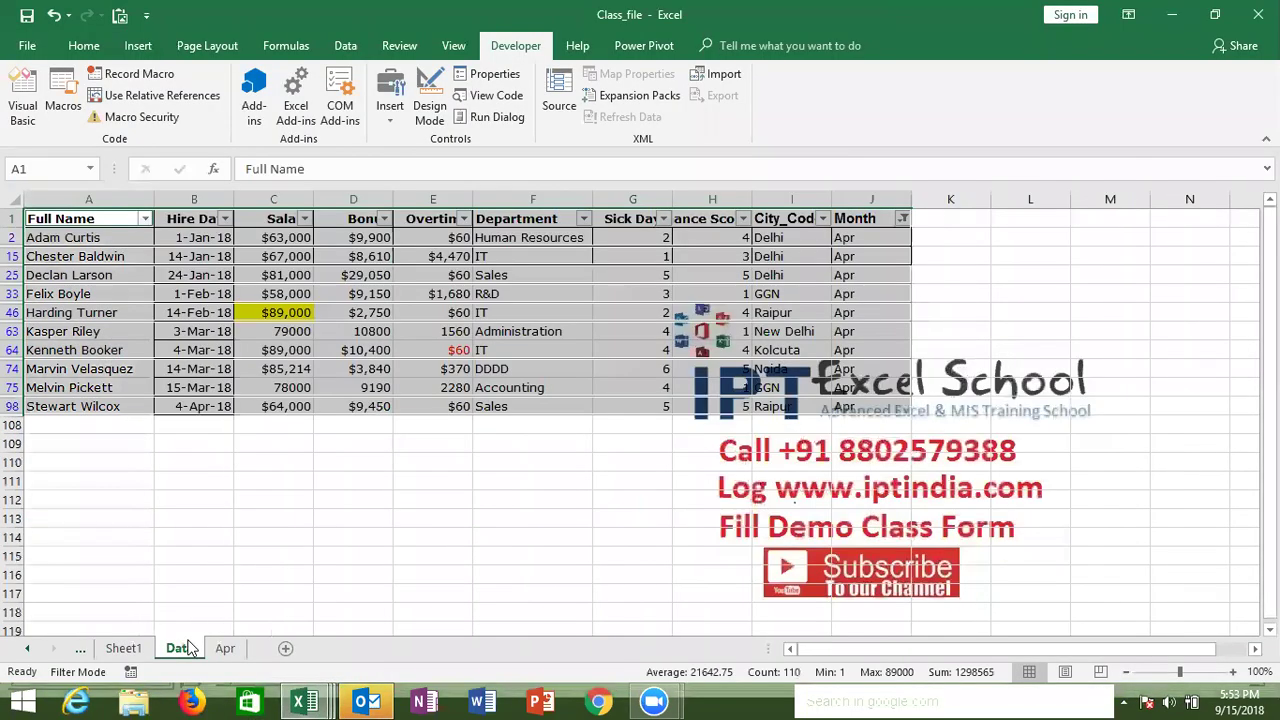
key(ctrl+shift+l)
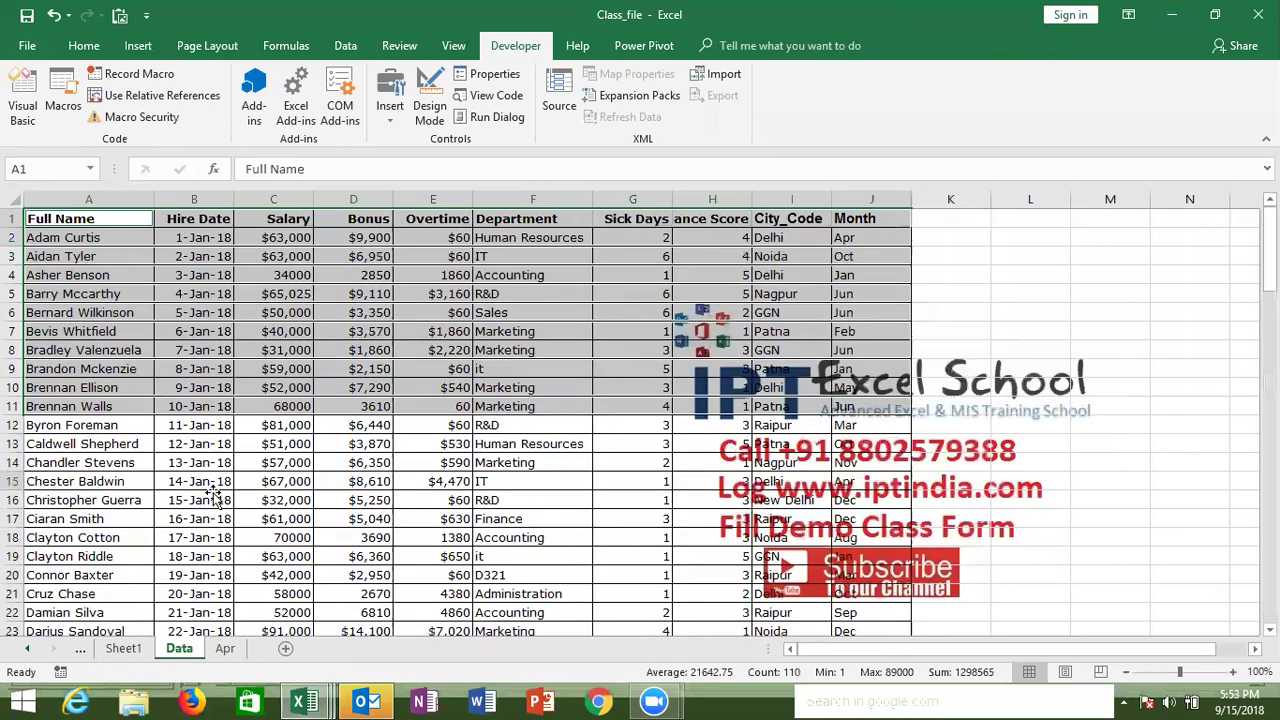
click(213, 497)
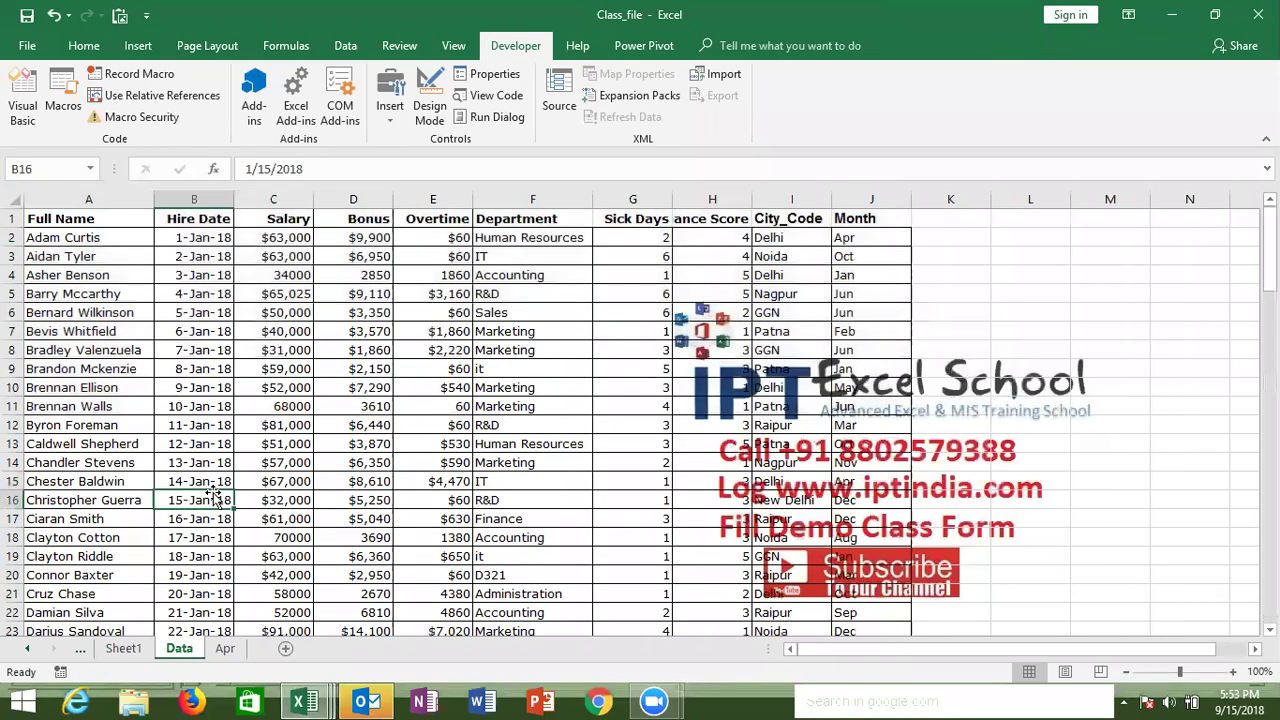
Run Macro3 with month Feb, check the new Feb sheet, and return to the code
click(57, 115)
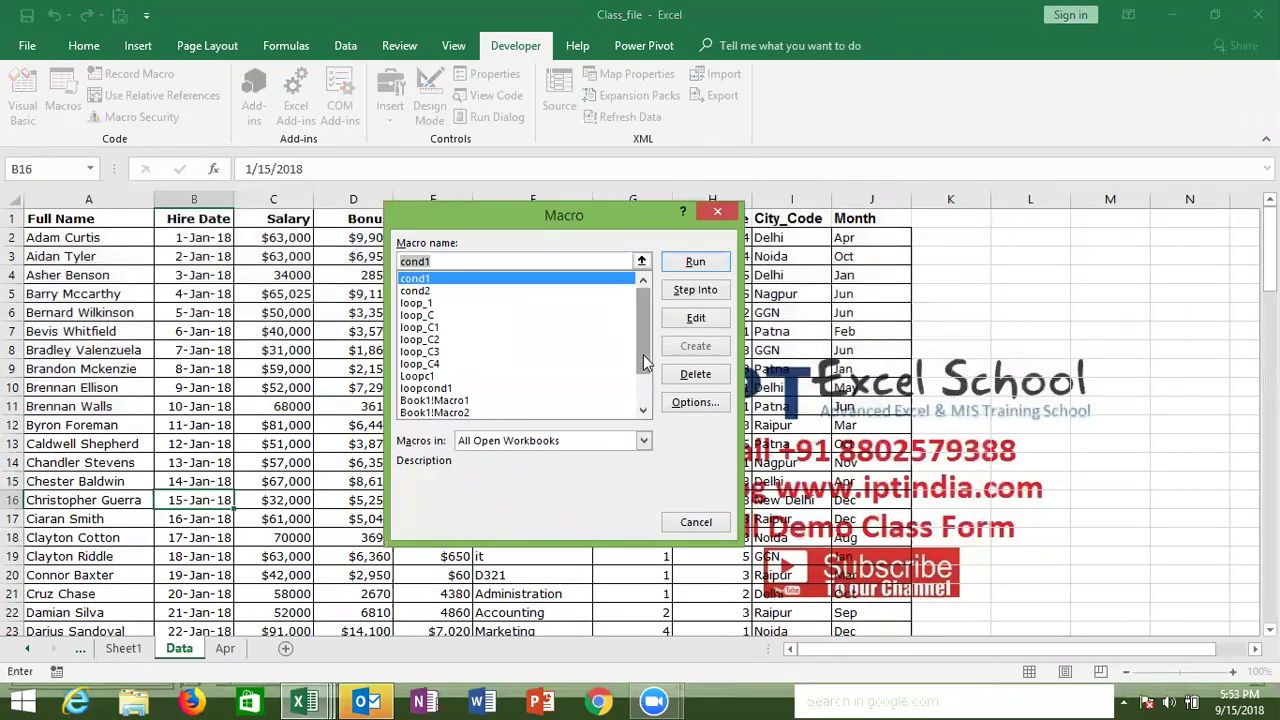
drag(643, 339, 643, 354)
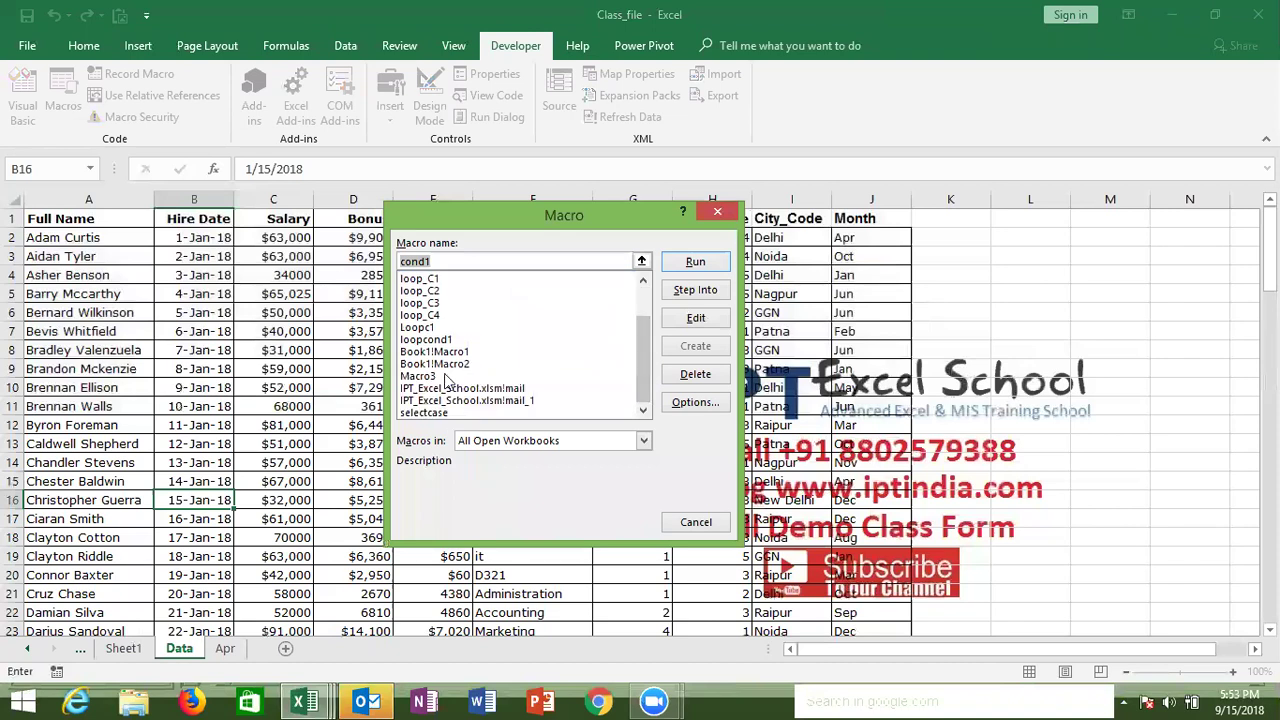
click(448, 377)
click(700, 263)
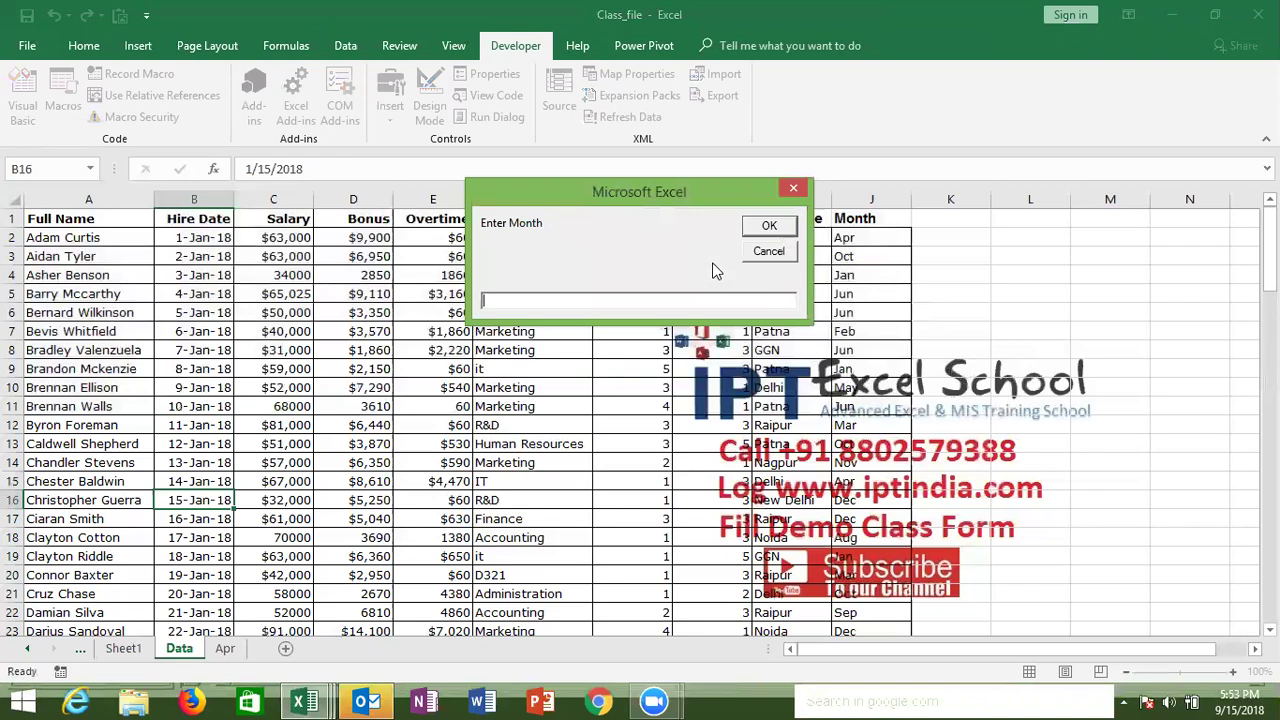
text(Feb)
click(776, 226)
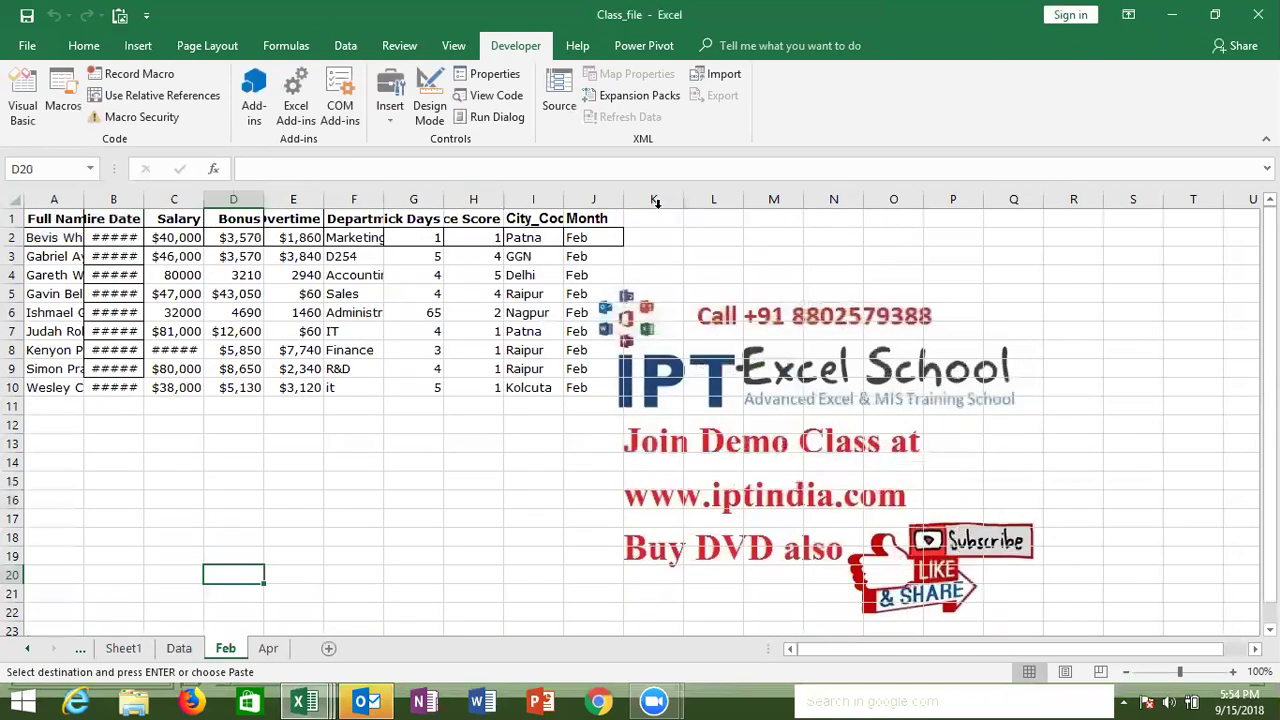
click(525, 274)
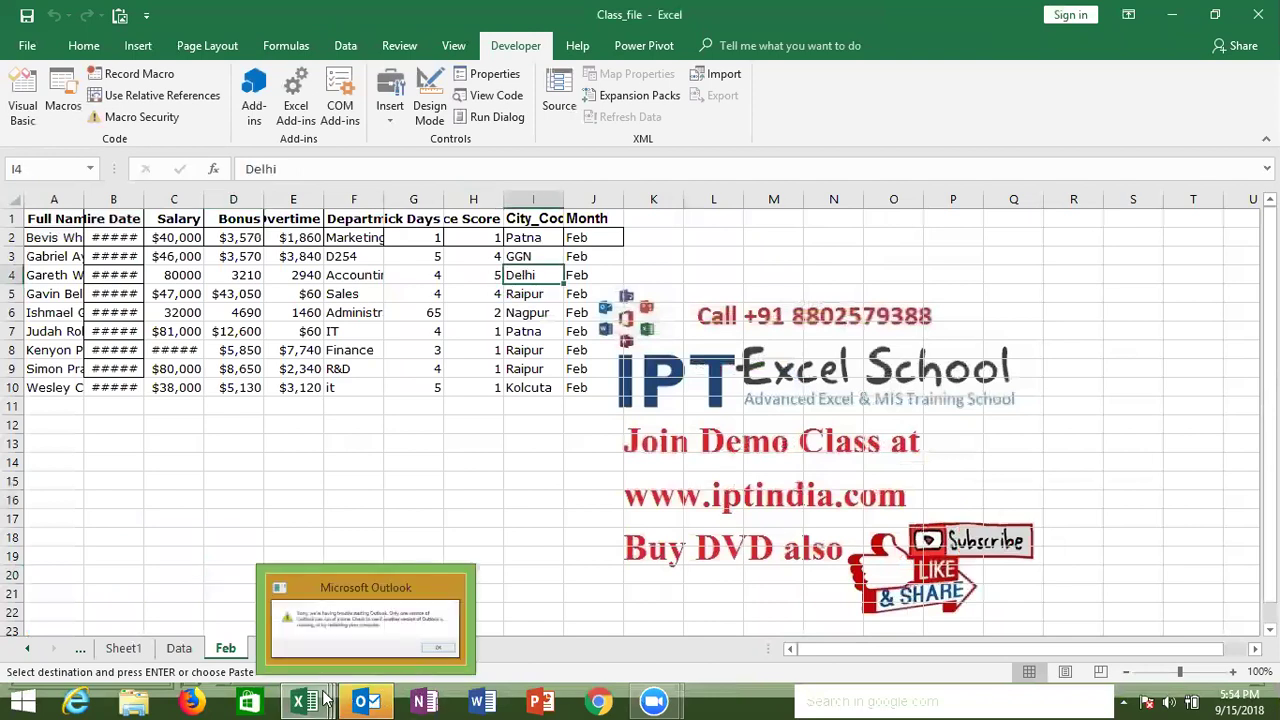
mouse_move(306, 700)
click(716, 592)
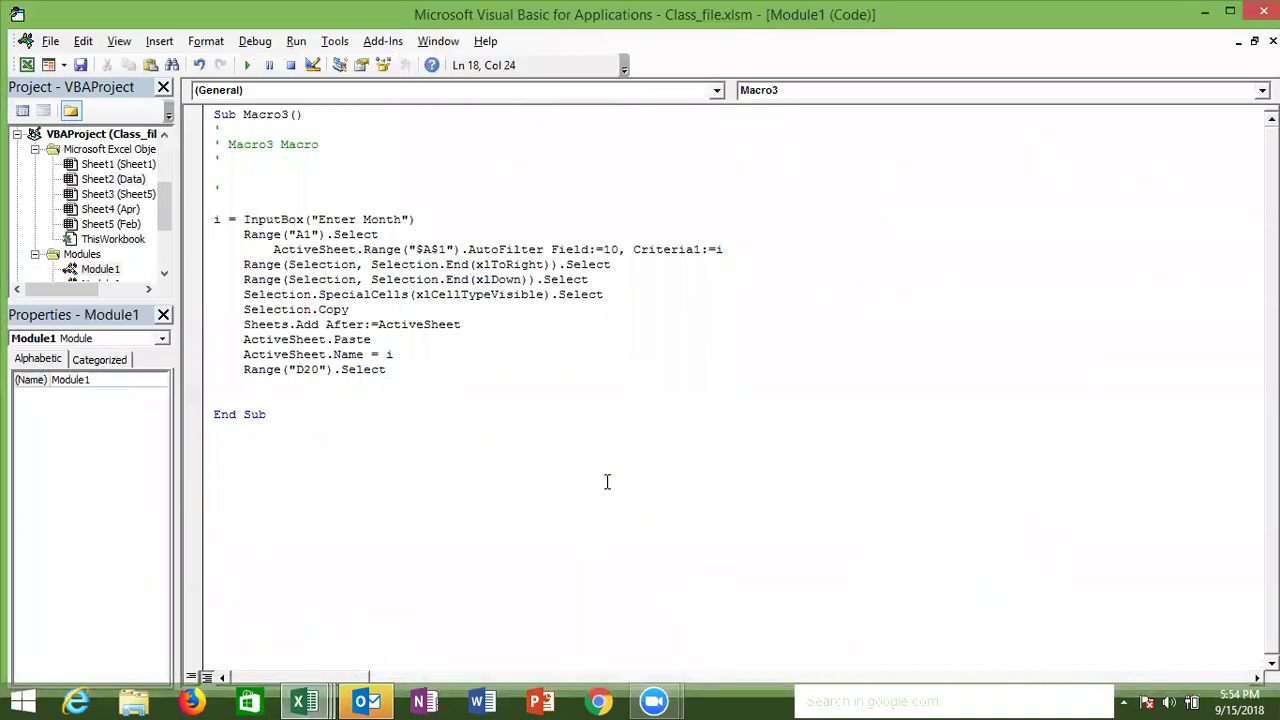
Highlight the Macro3 code body to review it, then return to Excel with Alt+F11
mouse_move(446, 399)
mouse_down()
mouse_move(248, 240)
mouse_move(200, 226)
mouse_up()
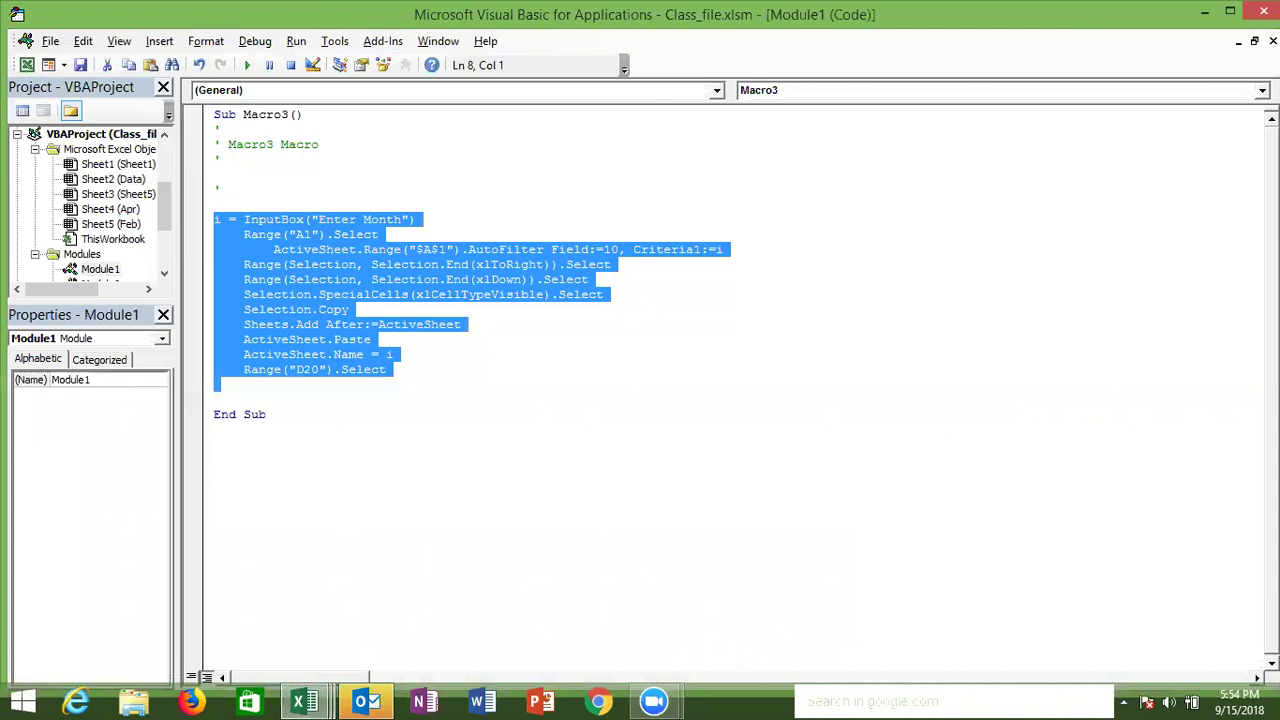
key(alt+F11)
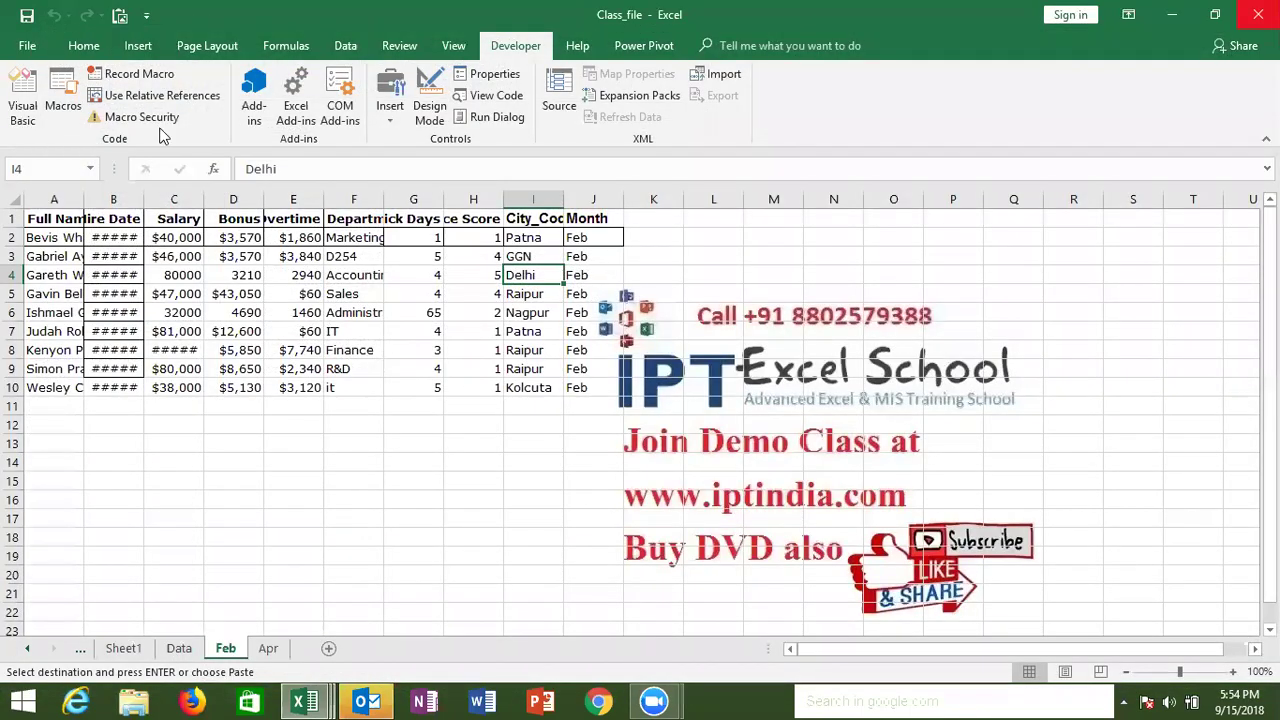
Look through the File info page and Home commands, then bring Class_file back to the front
click(38, 50)
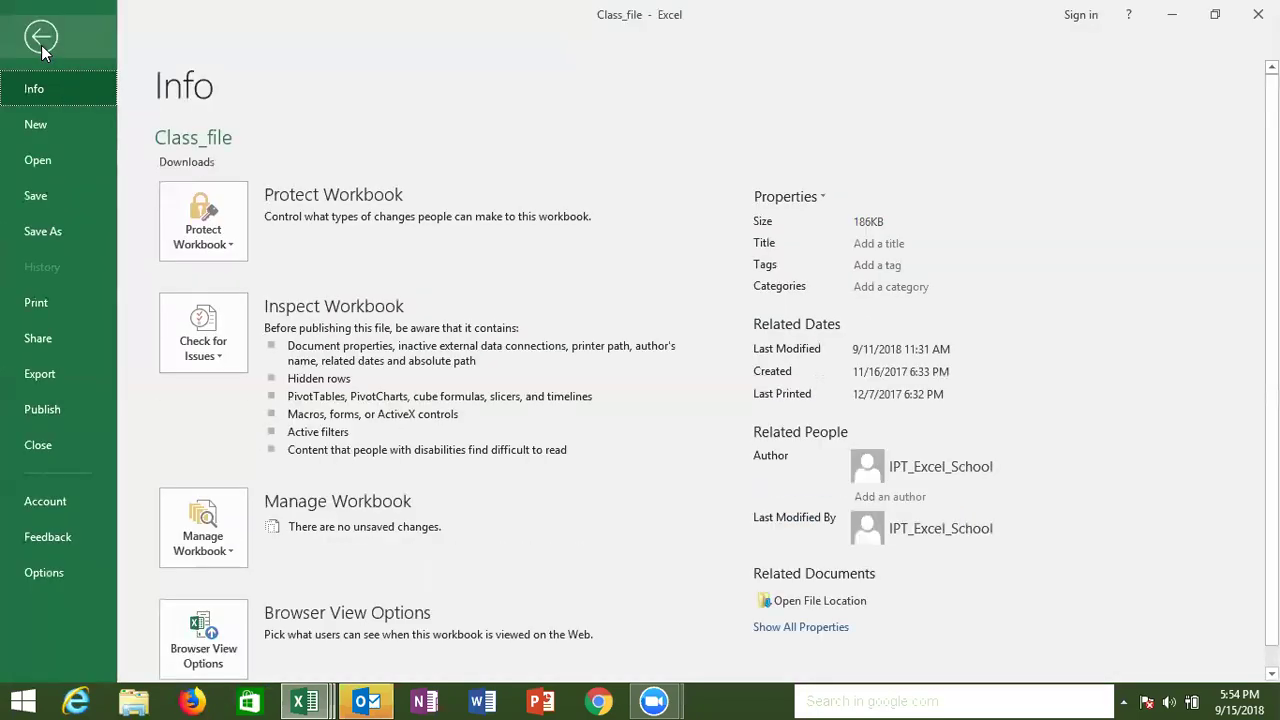
click(41, 40)
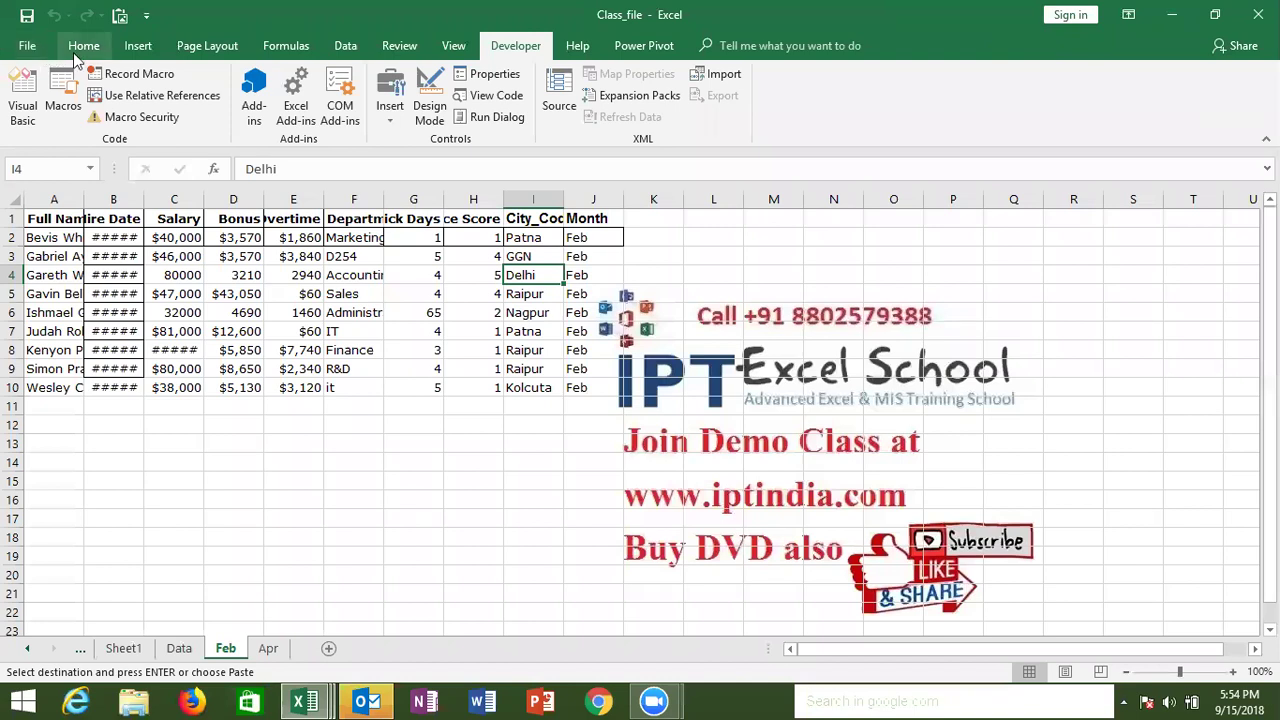
click(74, 52)
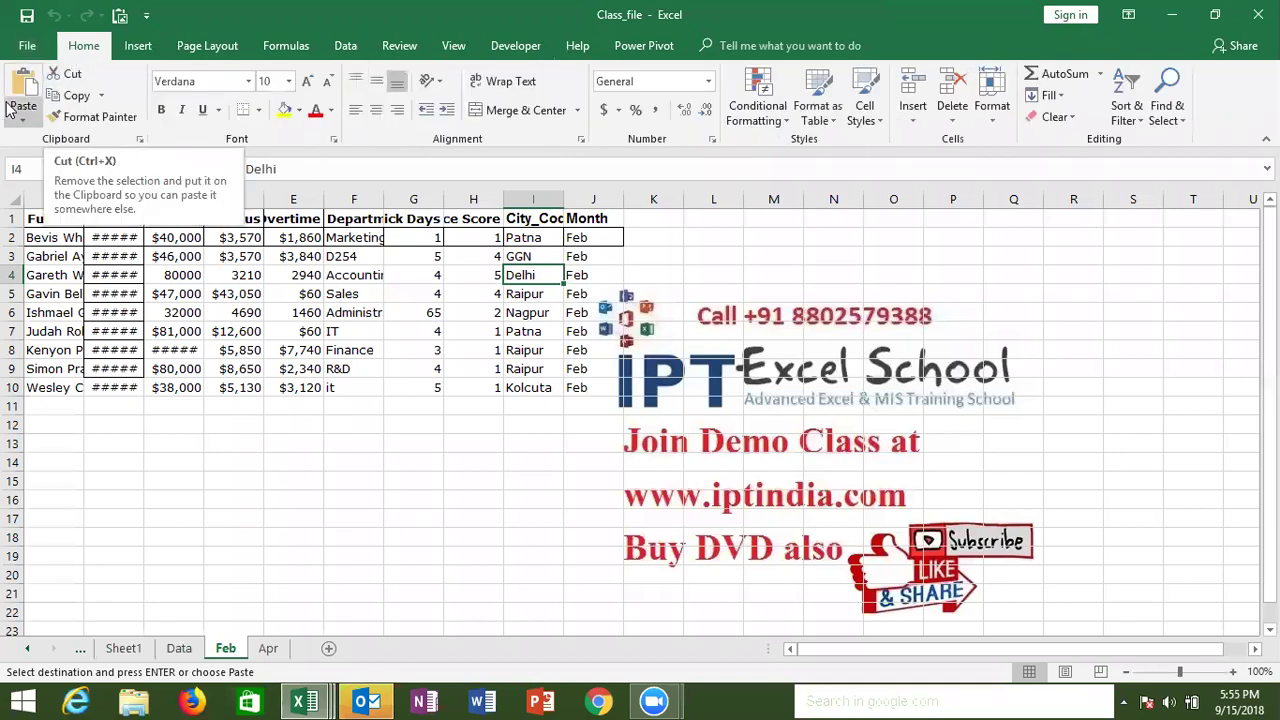
click(72, 74)
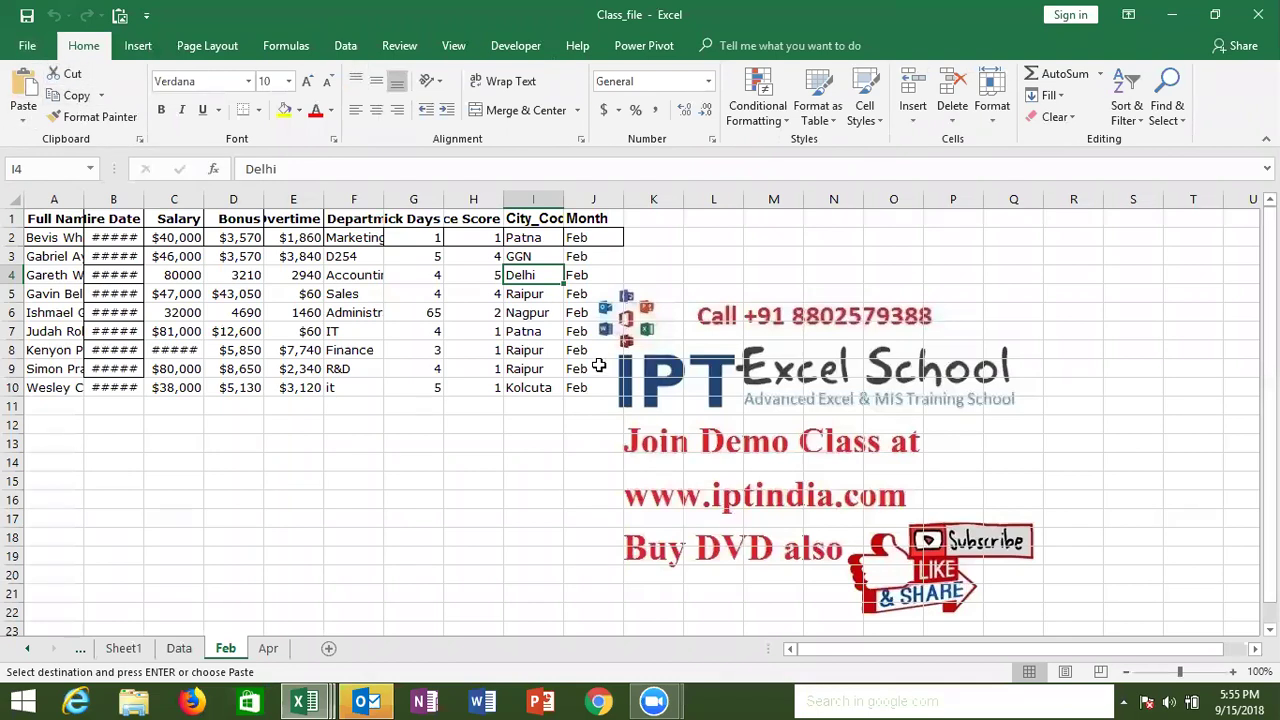
click(305, 700)
click(478, 619)
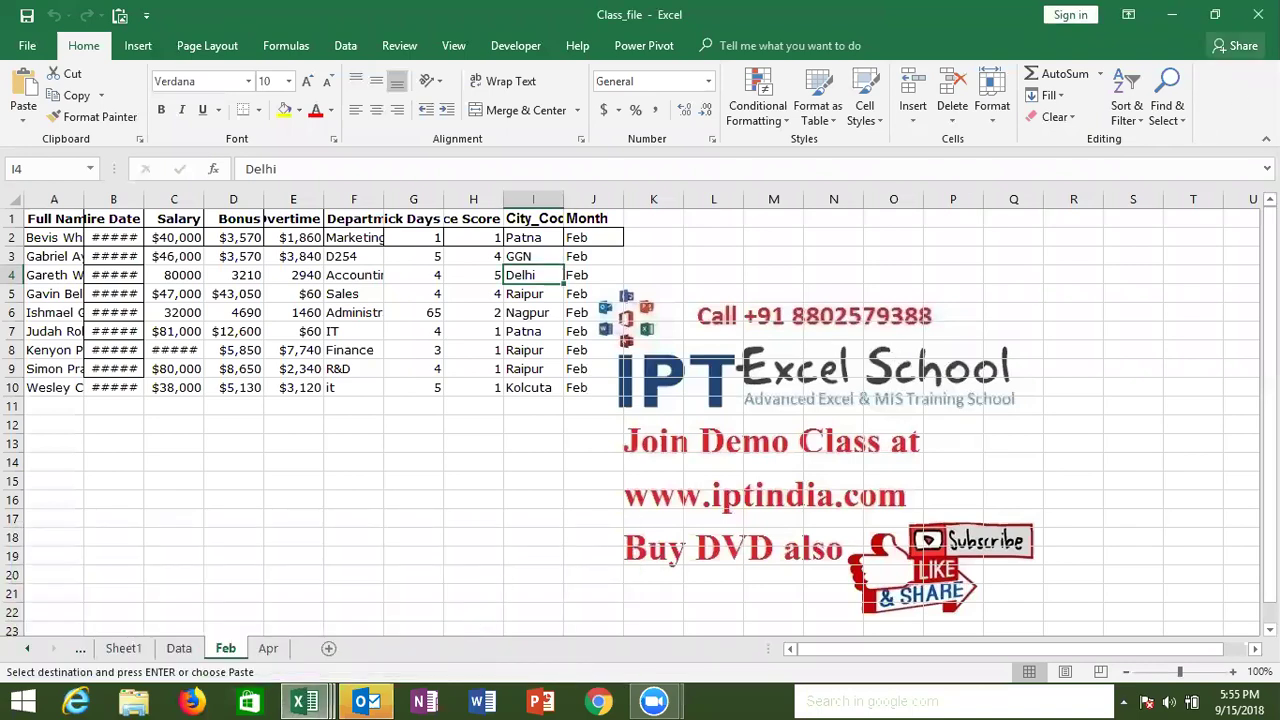
Close Class_file and Book1 without saving, declining to keep the clipboard data
click(1258, 14)
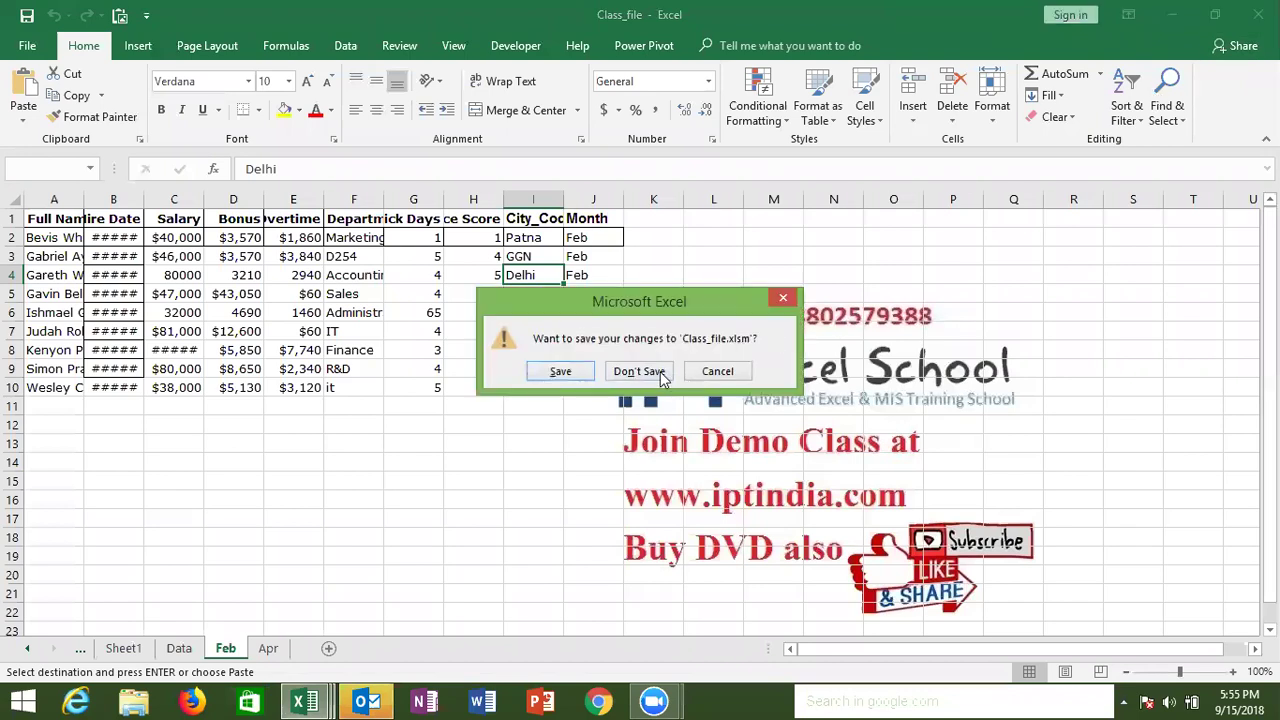
click(658, 371)
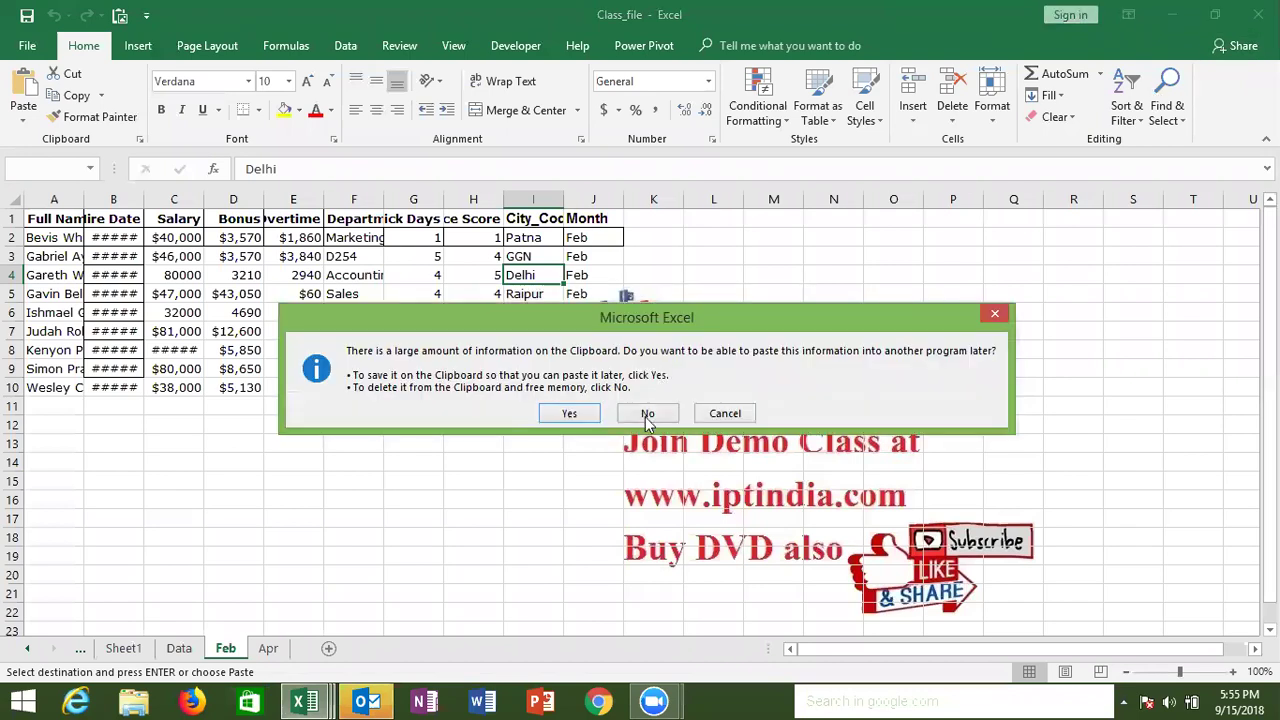
click(645, 414)
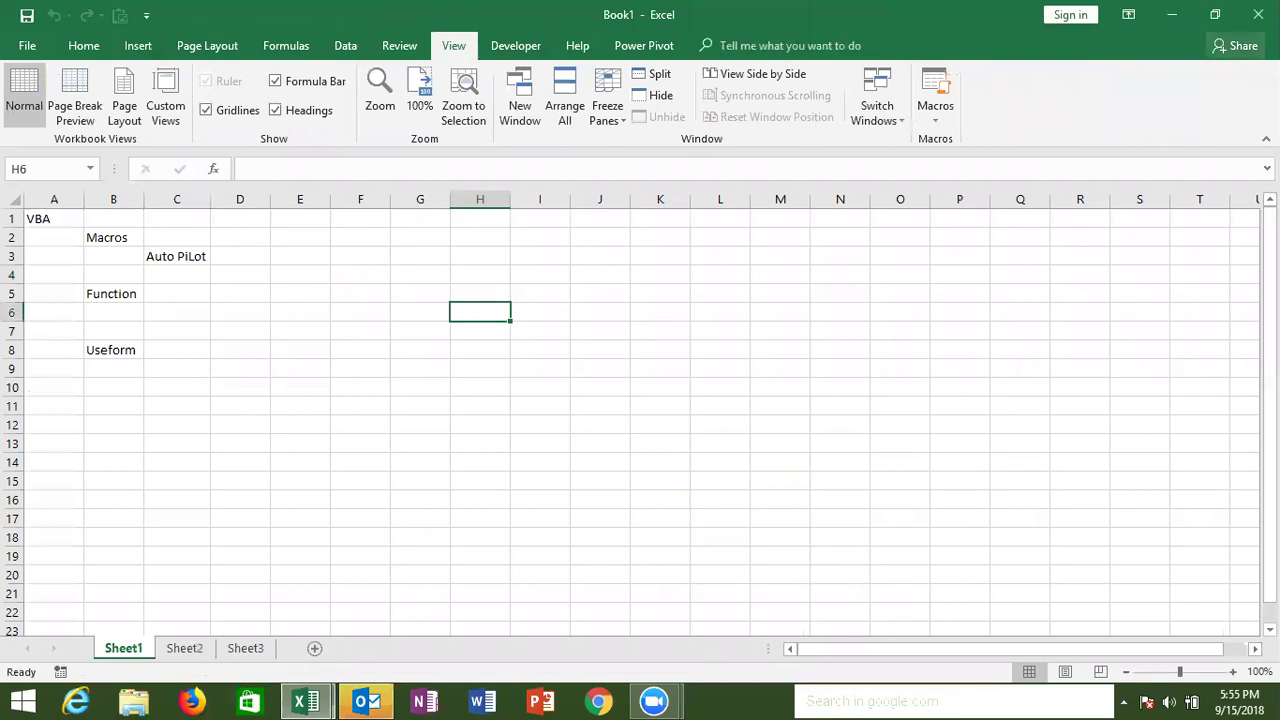
click(1258, 14)
click(662, 388)
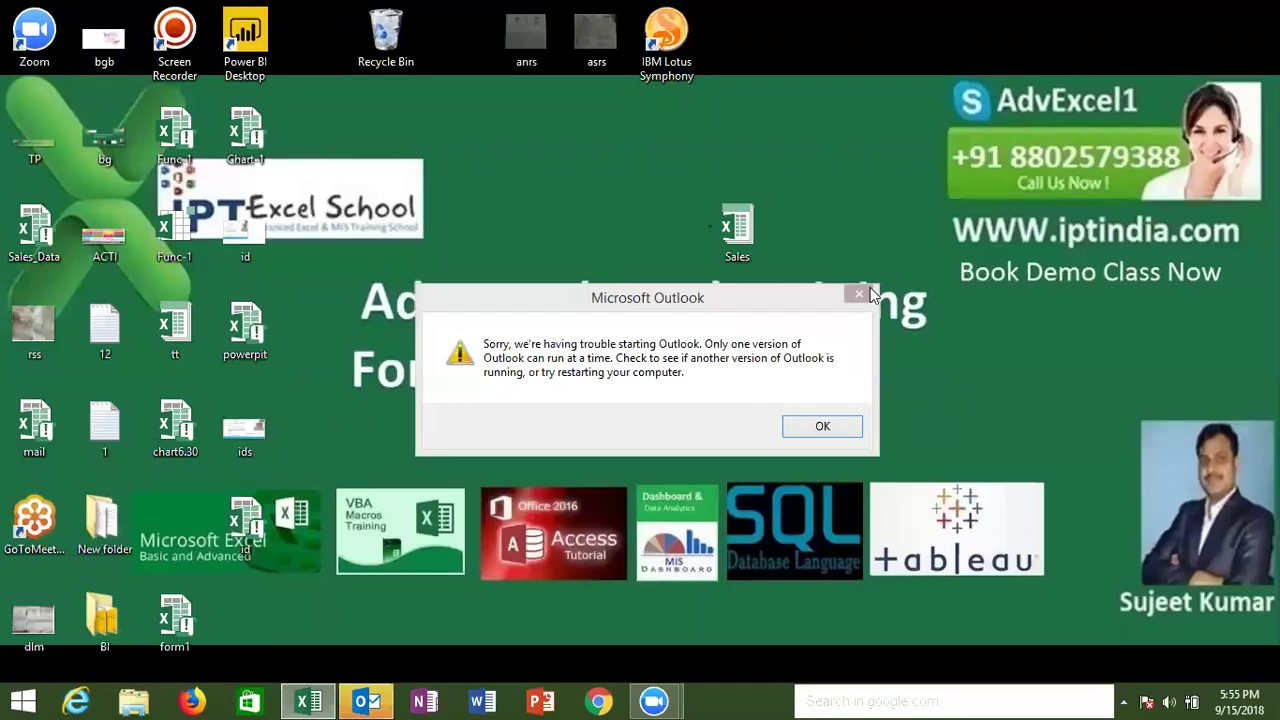
Dismiss the Outlook startup error and answer the safe-mode prompt
click(859, 294)
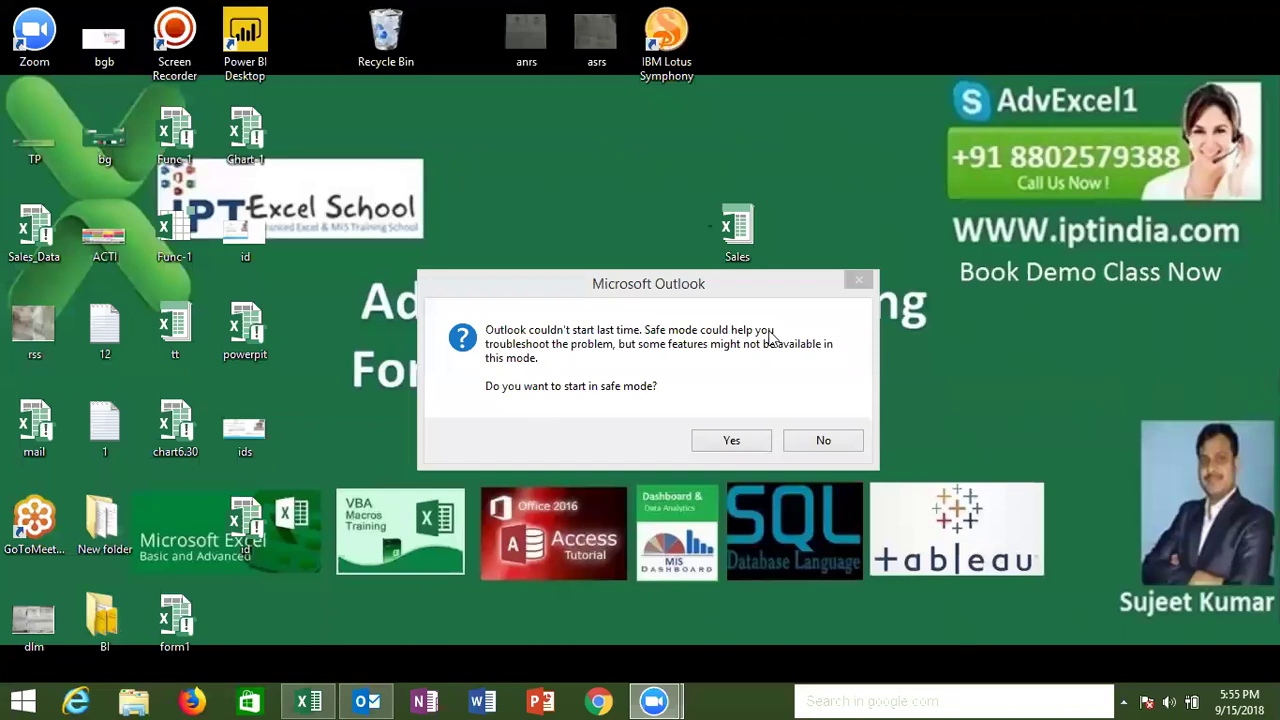
click(733, 441)
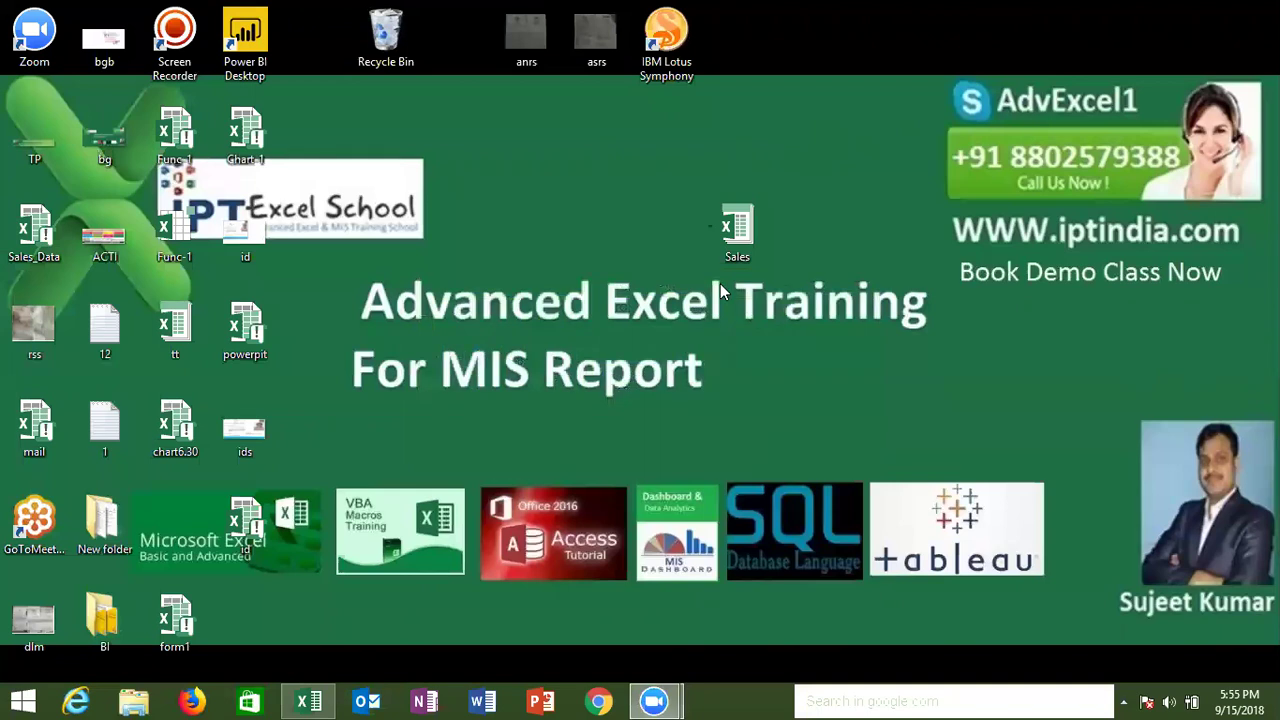